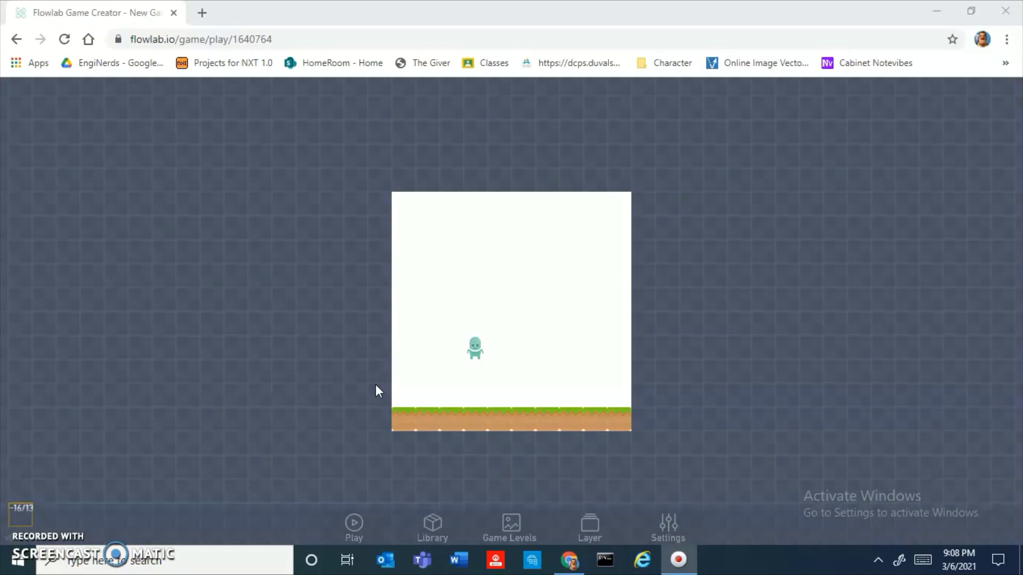
click(585, 210)
click(311, 357)
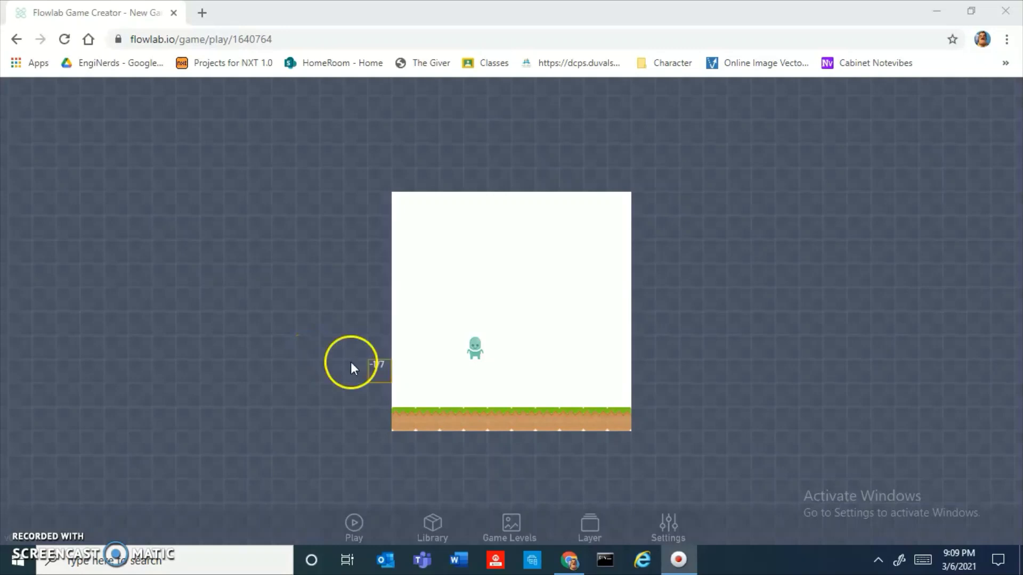
mouse_move(375, 362)
mouse_down()
mouse_move(445, 392)
mouse_move(389, 397)
mouse_up()
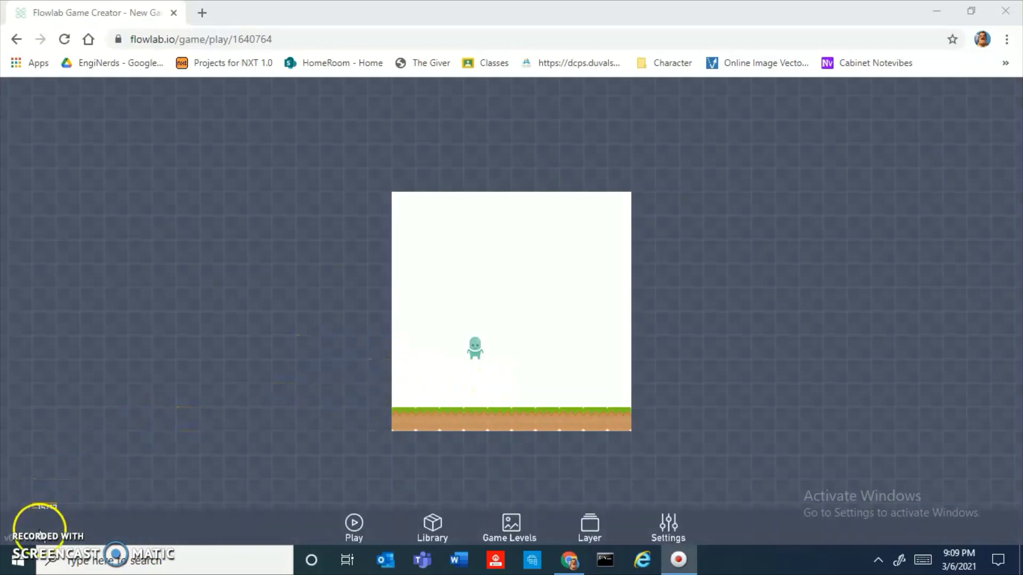
click(173, 41)
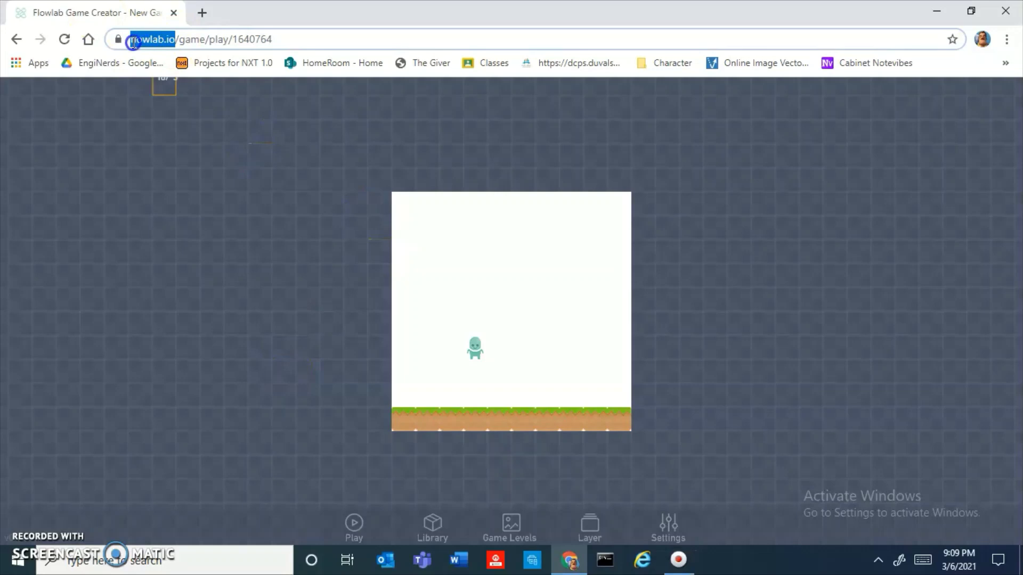
click(315, 46)
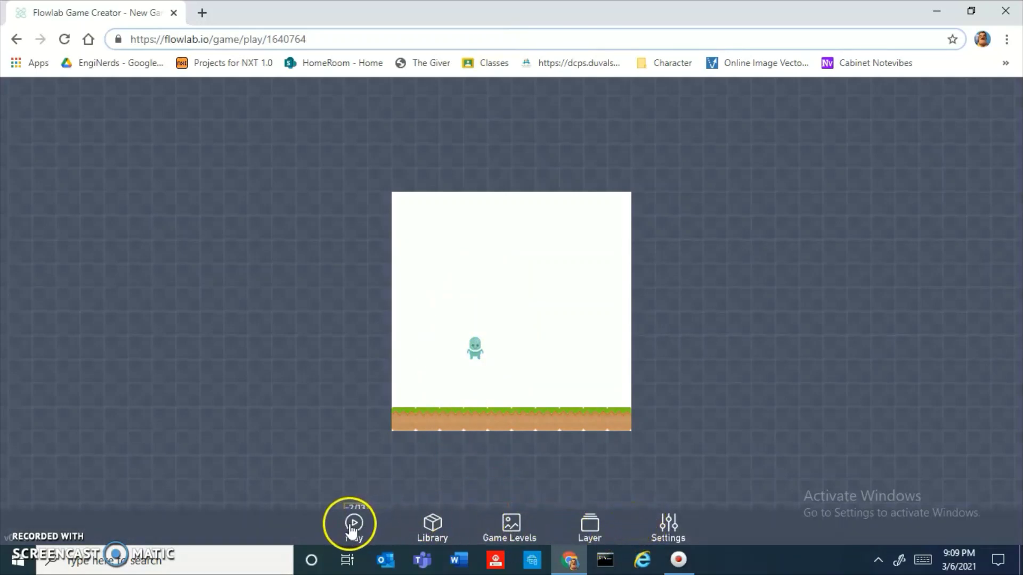
Review the game levels, the layer choices and the objects in the library.
click(512, 530)
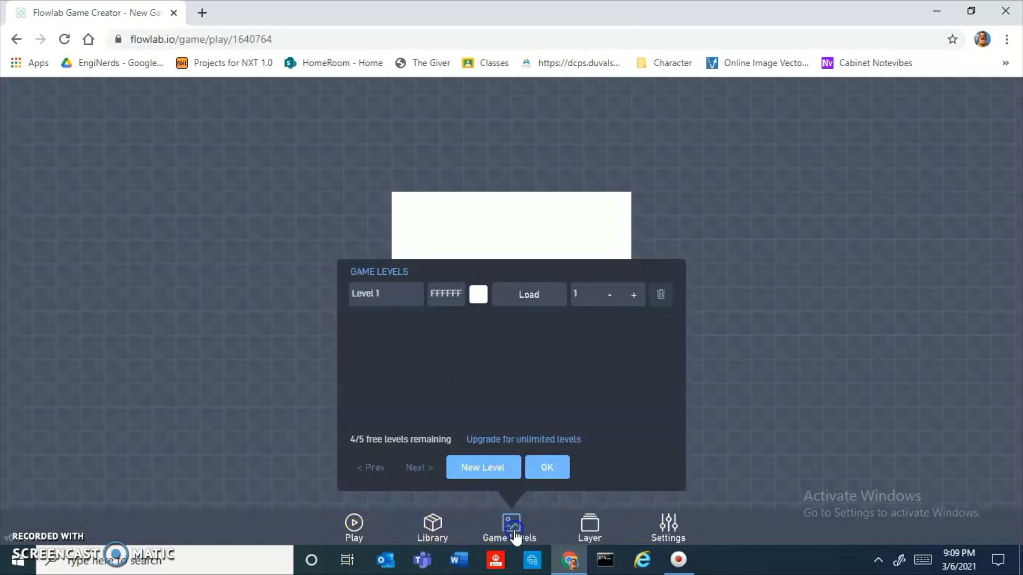
click(549, 469)
click(584, 535)
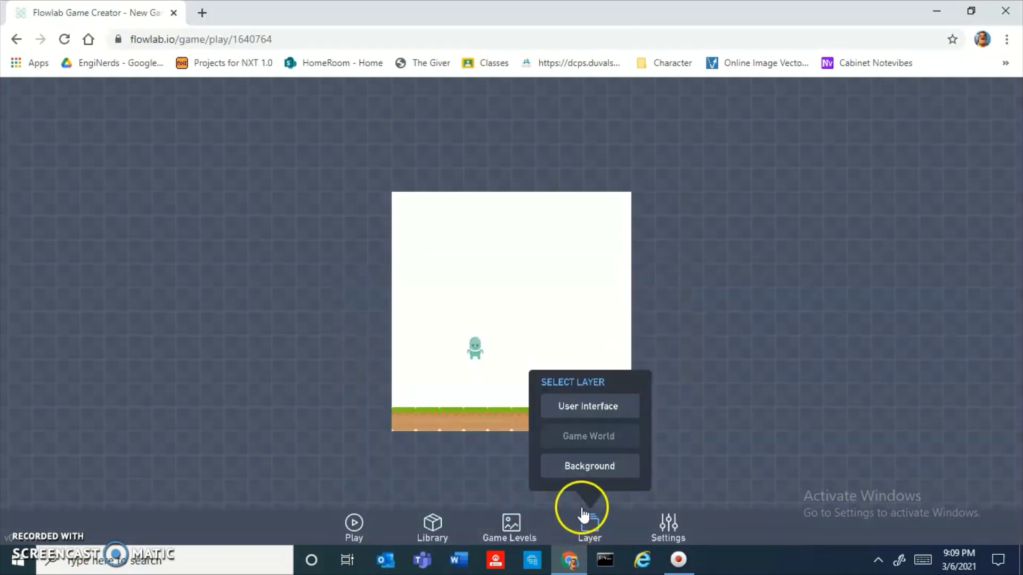
click(433, 527)
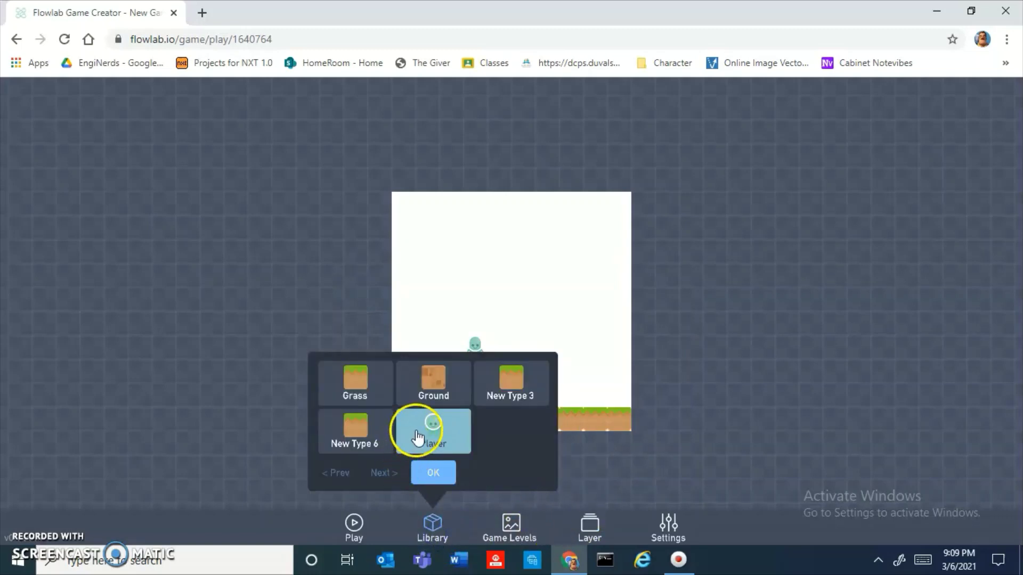
click(433, 473)
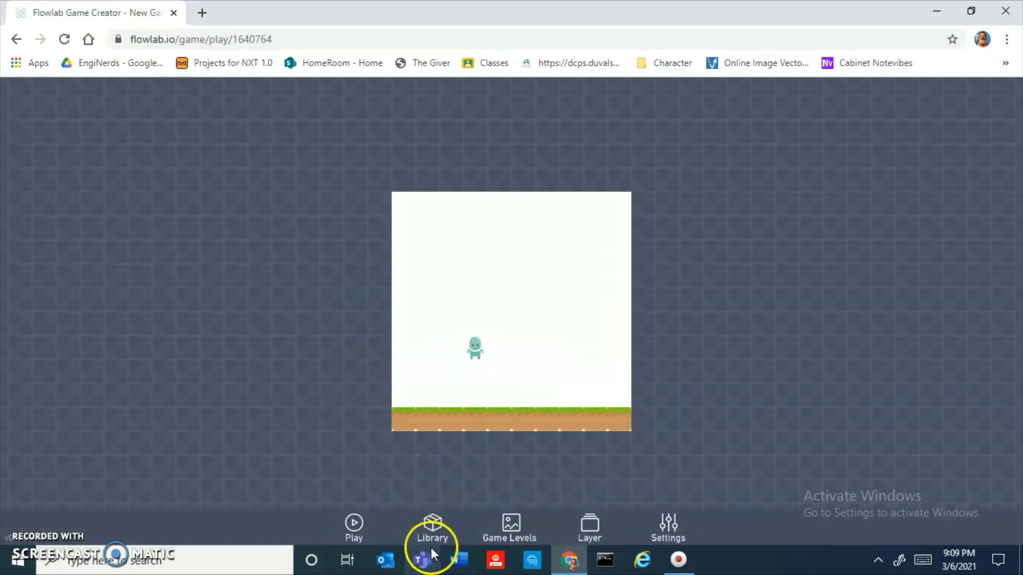
Clone a grass block to fill two more full ground rows and place ascending steps above them at the level's left side.
click(411, 411)
drag(412, 394, 353, 418)
click(353, 416)
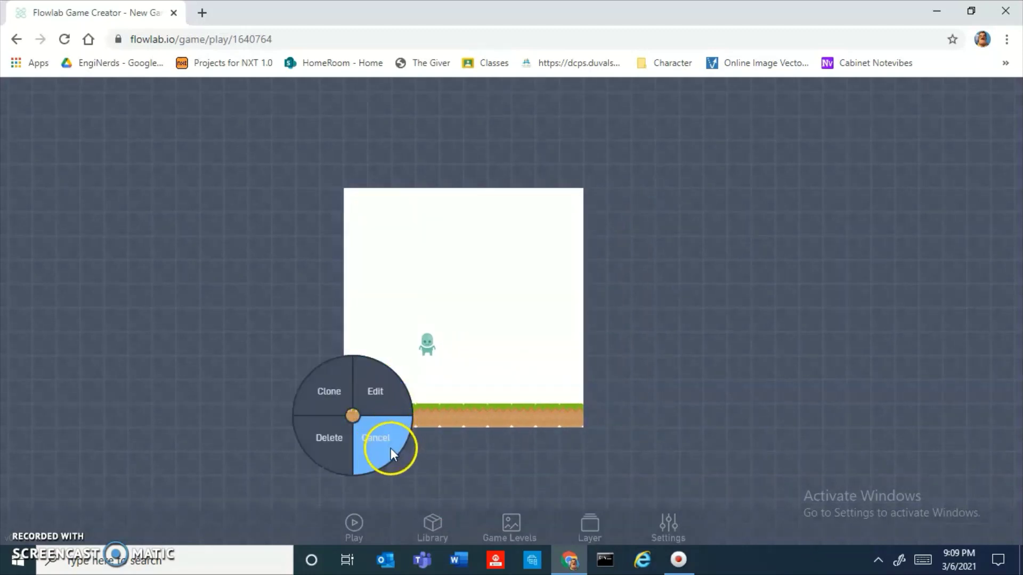
click(453, 409)
click(362, 419)
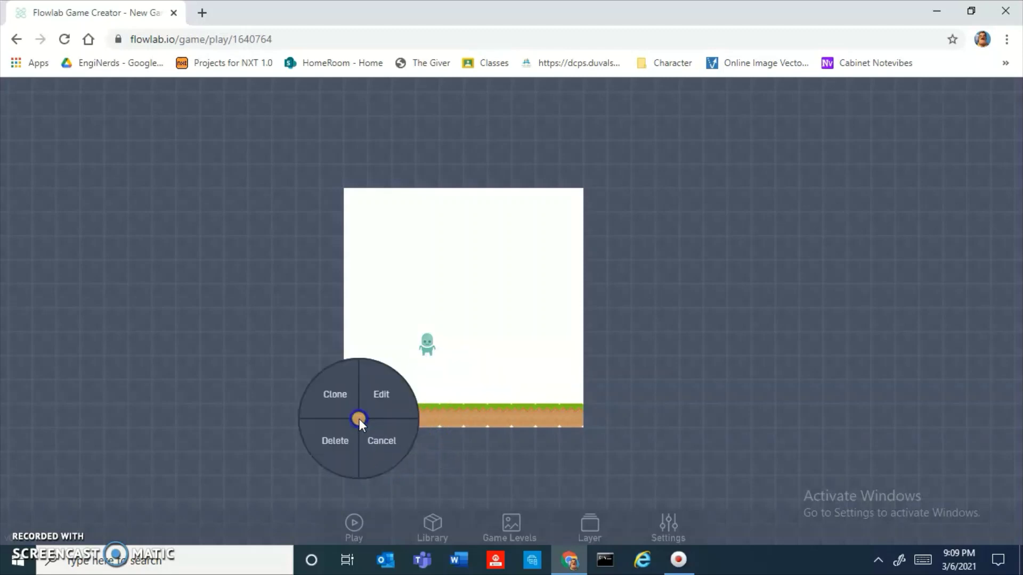
click(374, 408)
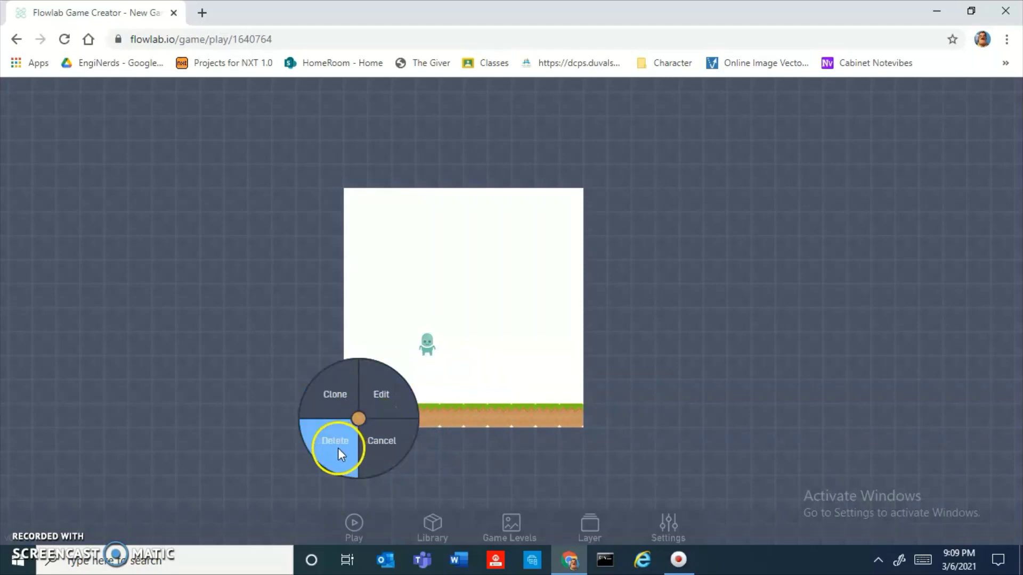
click(327, 404)
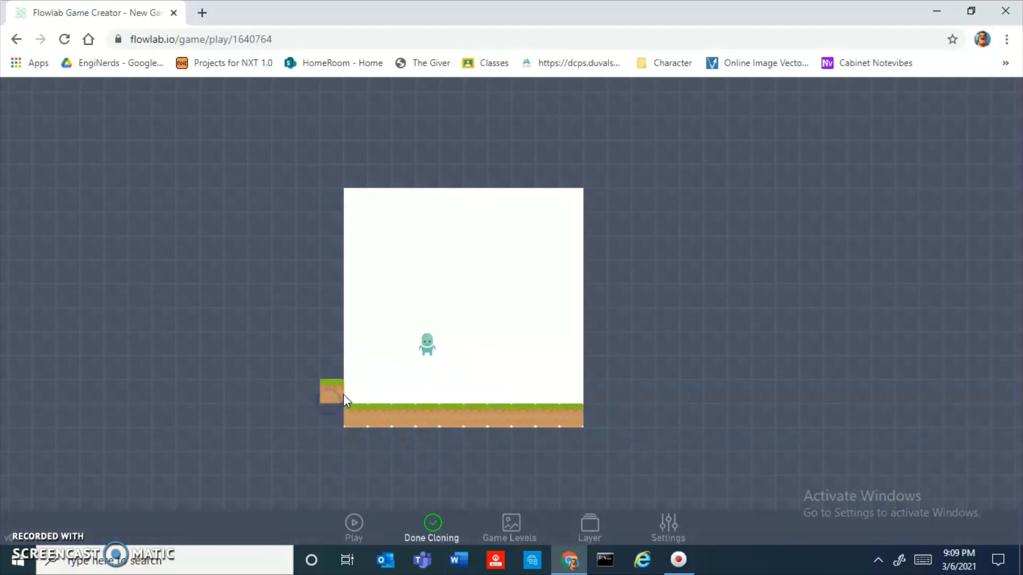
drag(343, 397, 523, 399)
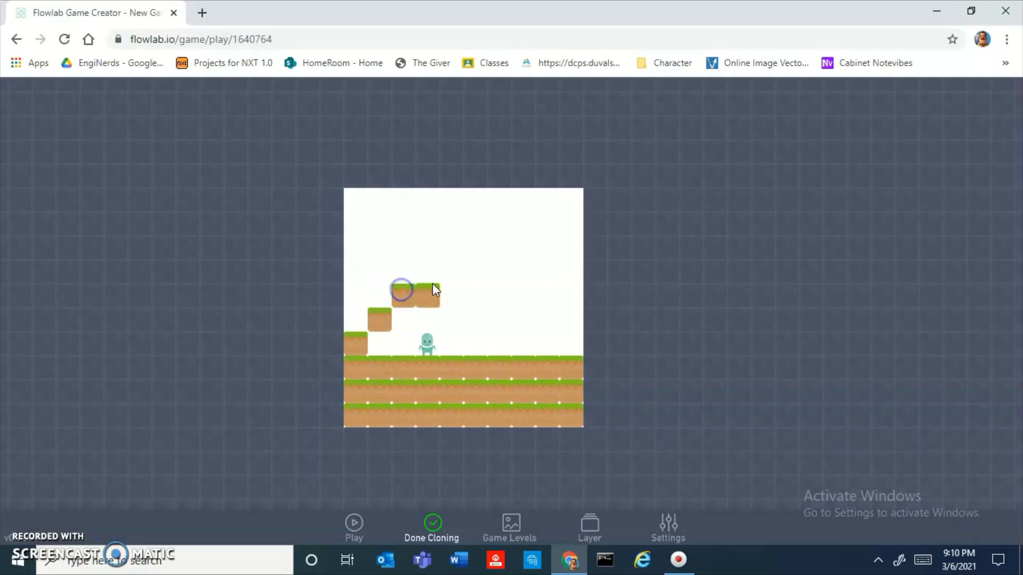
Fill the left side with cloned grass blocks into a two-block-wide stack beside the platform and finish cloning.
mouse_move(433, 283)
mouse_down()
mouse_move(455, 246)
mouse_move(366, 286)
mouse_up()
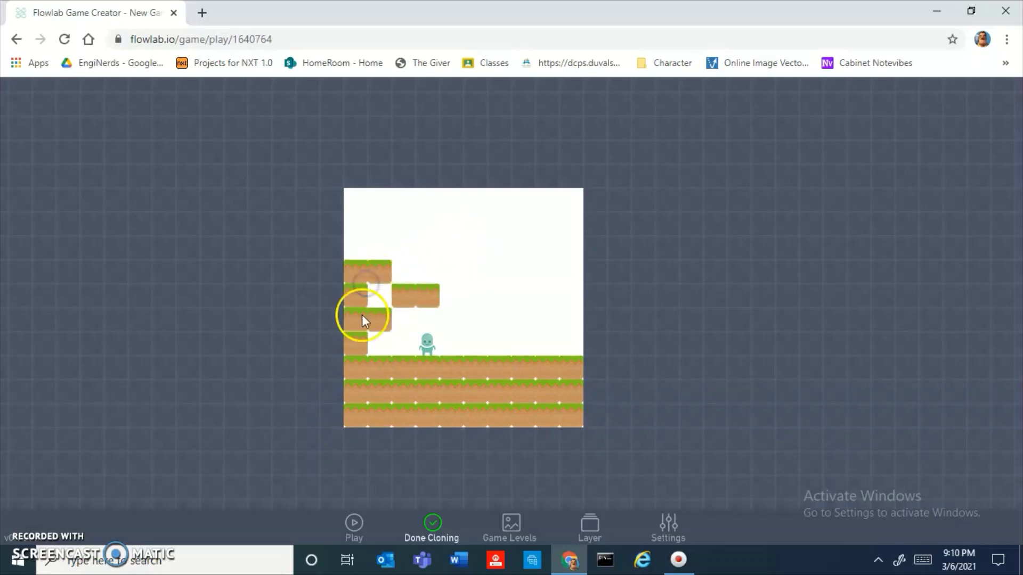
click(375, 306)
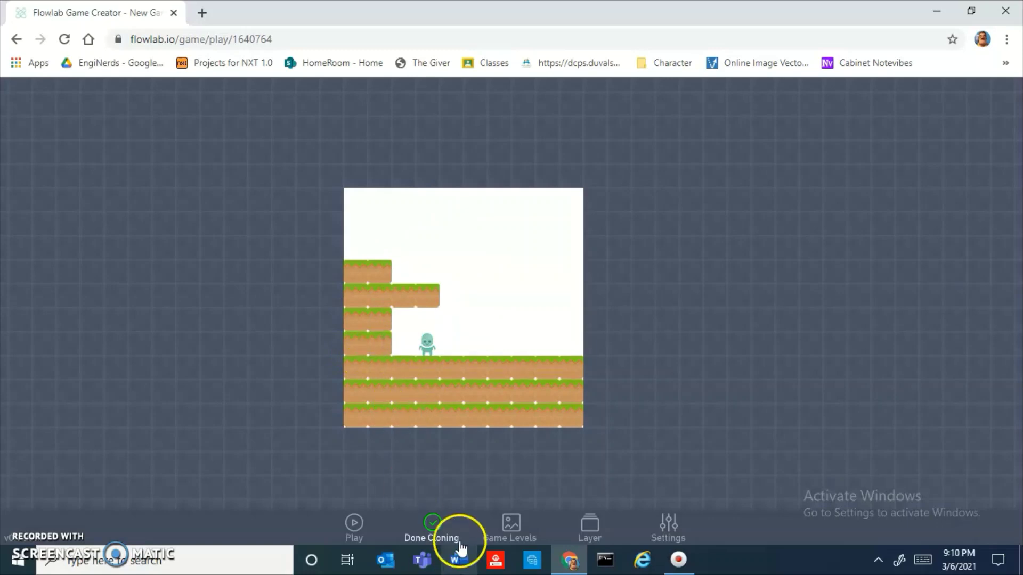
click(433, 527)
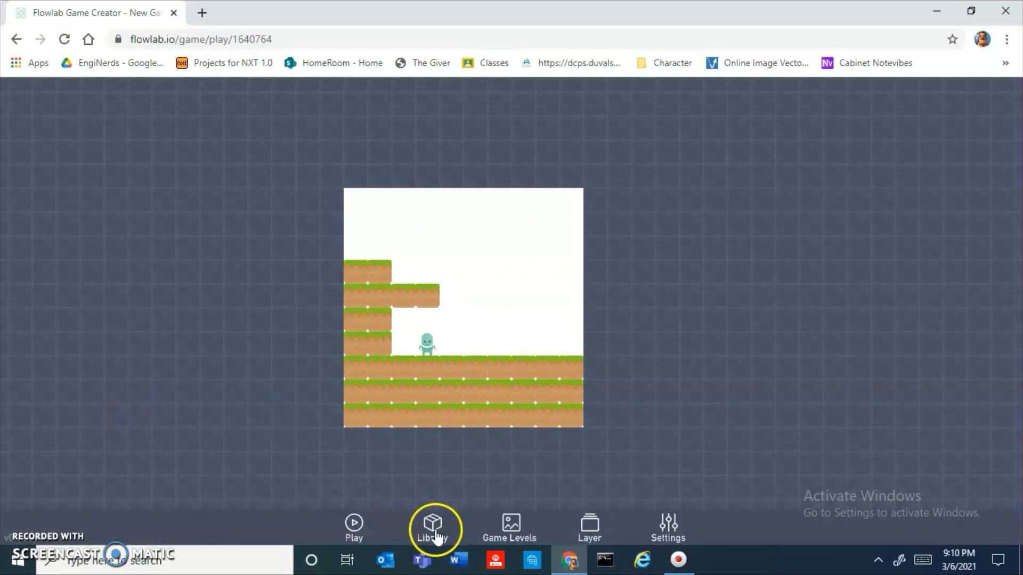
Examine the object library, game levels, layer choices and game settings one after another.
click(435, 535)
click(437, 477)
click(432, 522)
click(429, 475)
click(427, 521)
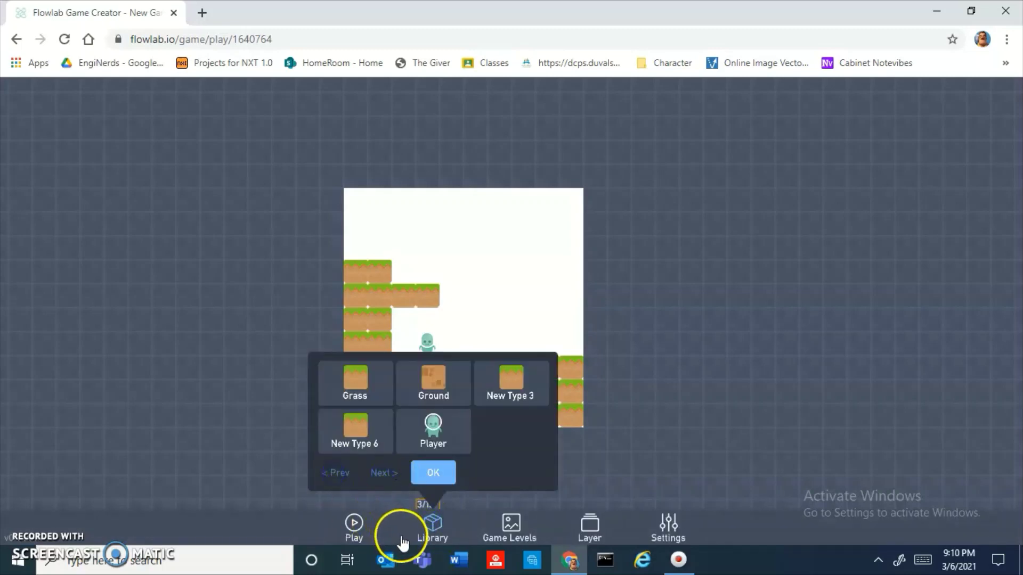
click(423, 528)
click(515, 529)
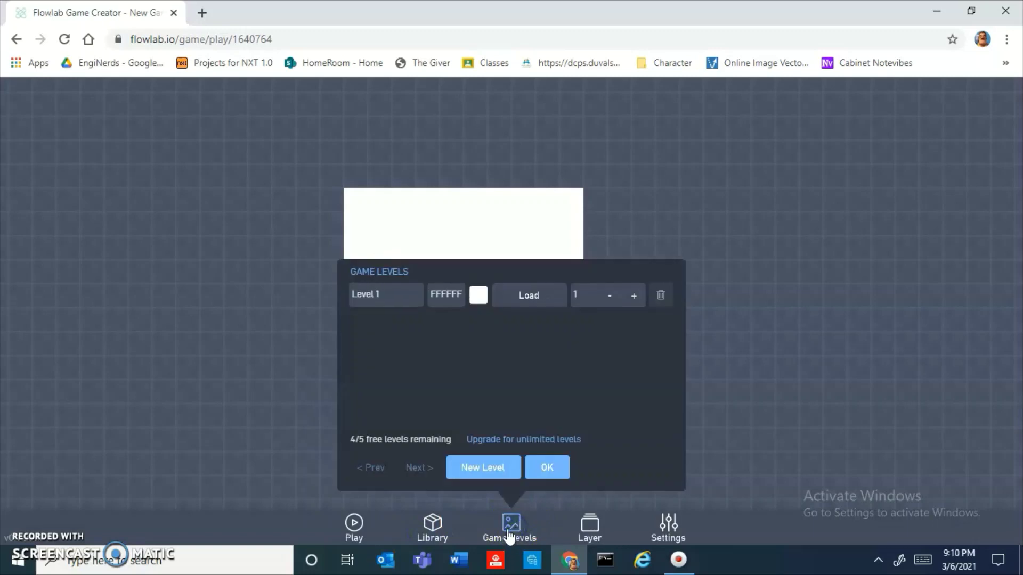
click(505, 544)
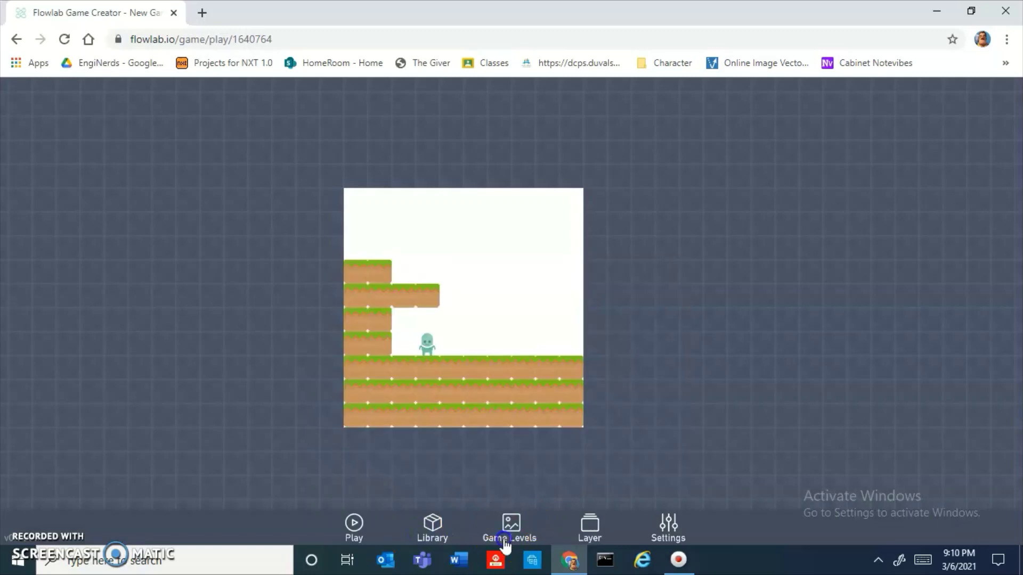
click(592, 528)
click(592, 528)
click(669, 530)
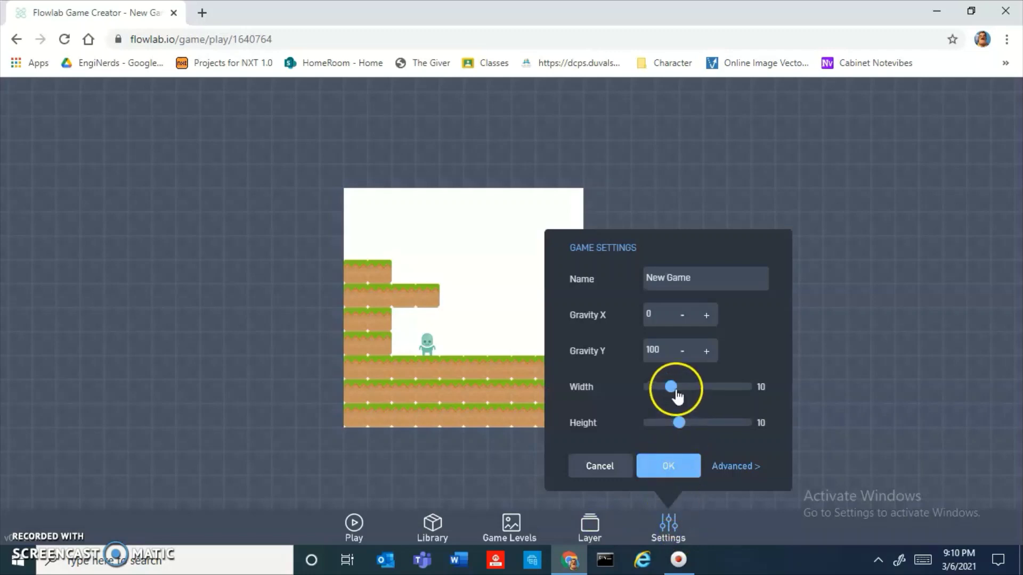
click(587, 528)
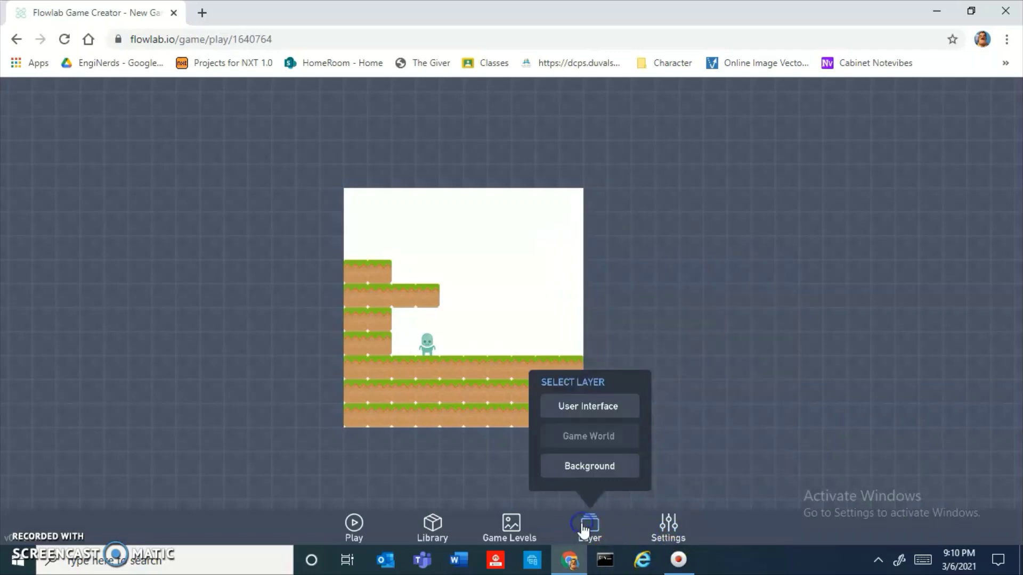
click(511, 525)
click(433, 524)
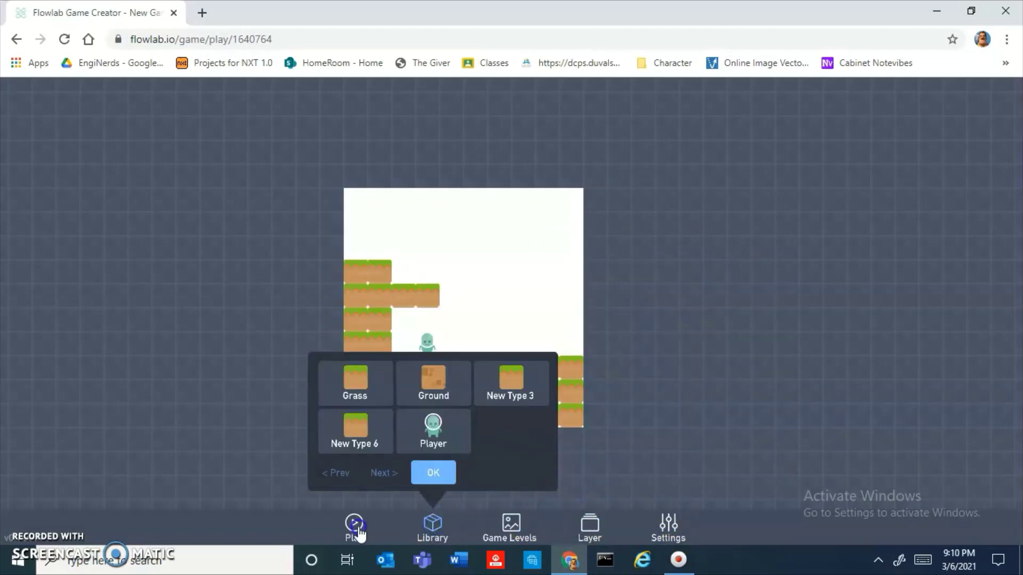
Preview the level on the game's play page and return to the editor.
click(354, 528)
scroll(520, 466, down, 1)
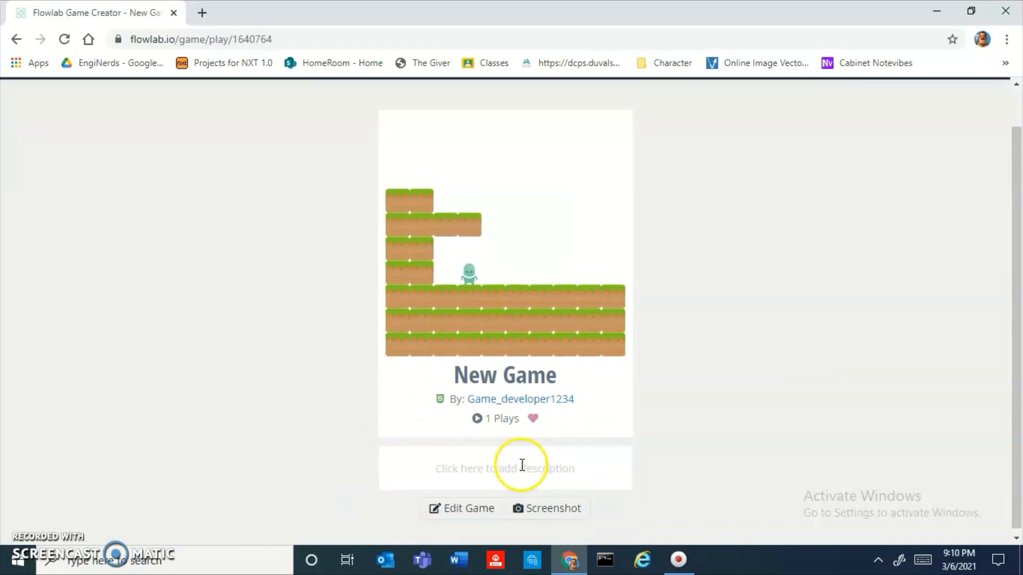
click(471, 509)
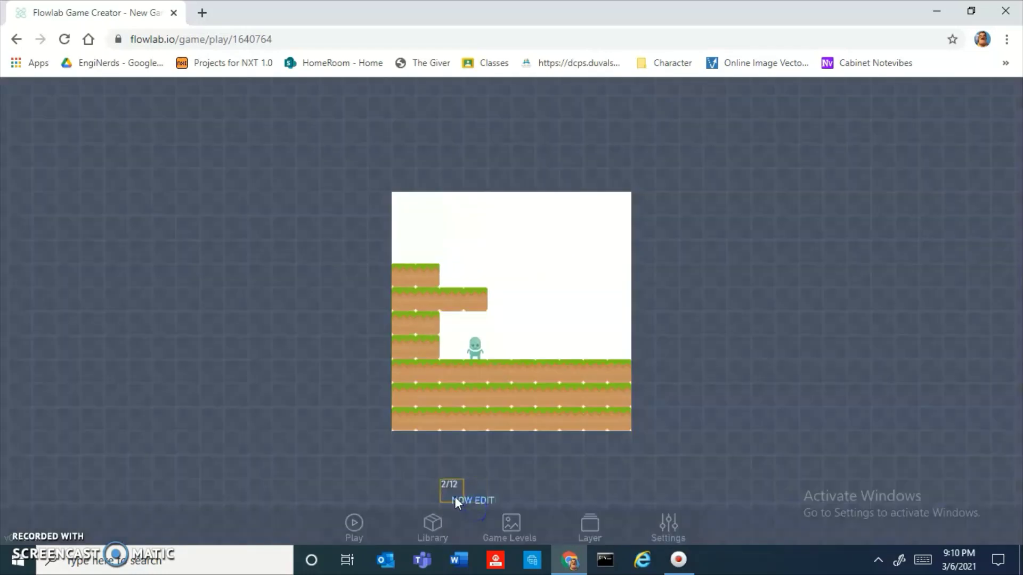
View the Ground object's settings from the library and close them.
click(433, 530)
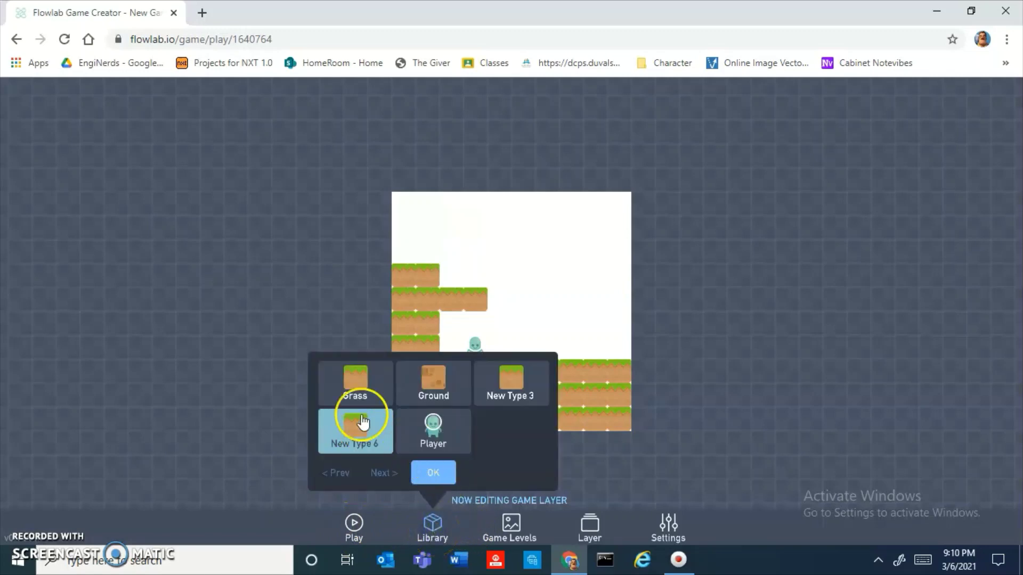
click(438, 376)
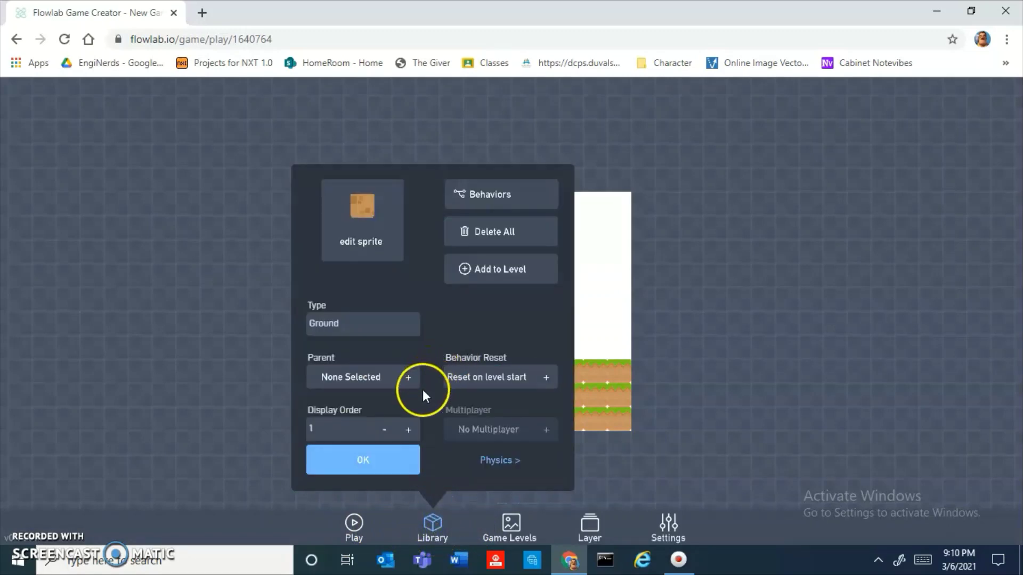
click(362, 468)
Open the Player object's behaviors, expand the behavior bundles and show the contents of its Run & Jump bundle.
click(442, 536)
click(434, 426)
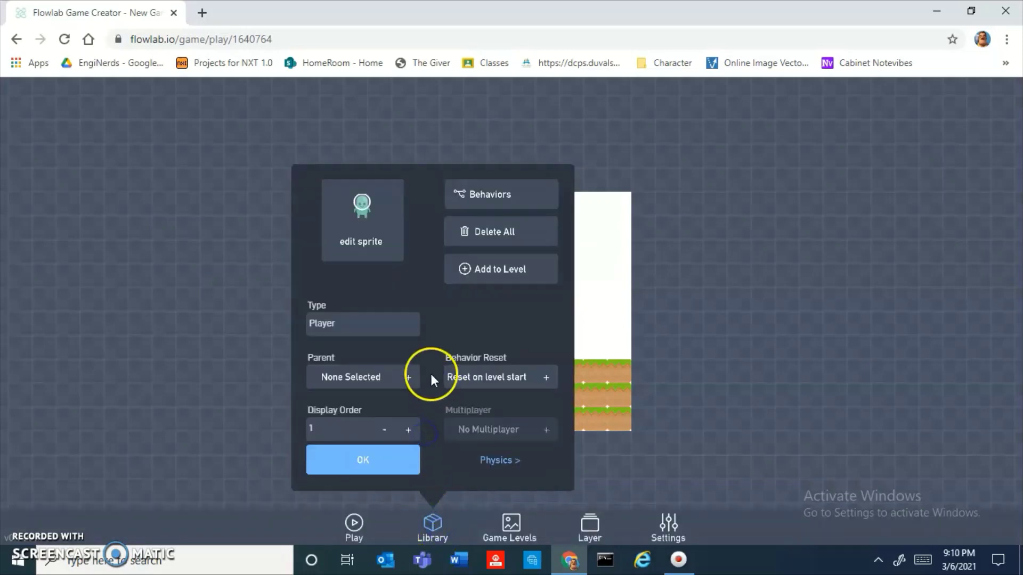
click(485, 192)
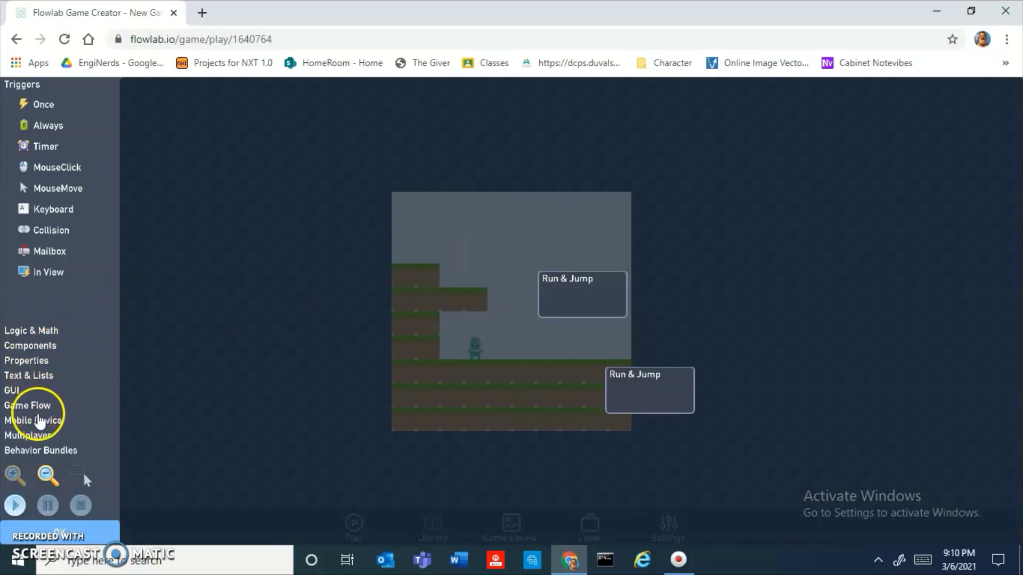
click(44, 452)
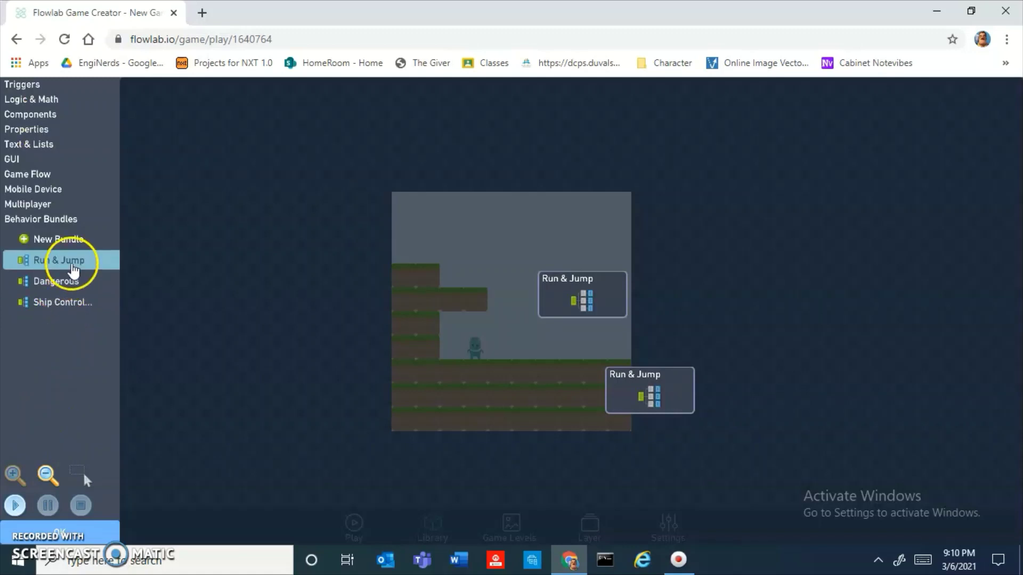
drag(605, 354, 498, 347)
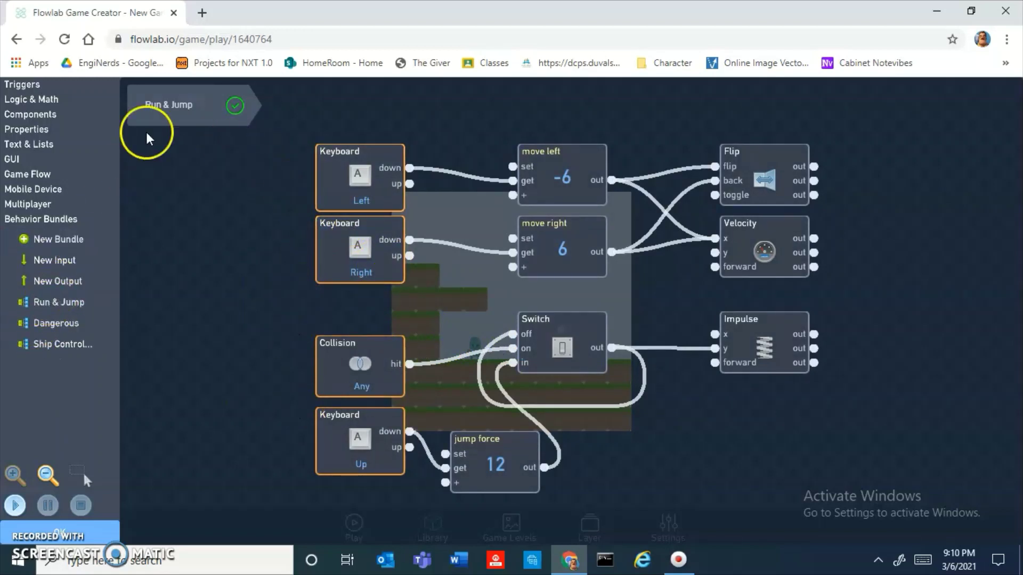
Start the live run inside the Run & Jump bundle and test the player's left, right and jump controls.
click(15, 505)
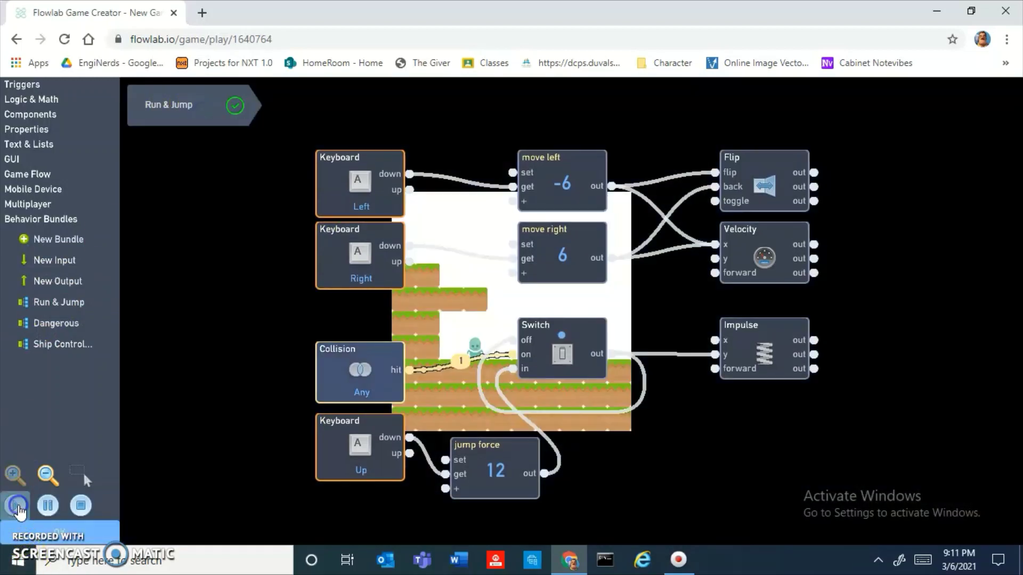
click(336, 374)
key(Right)
key(Up)
key(Left)
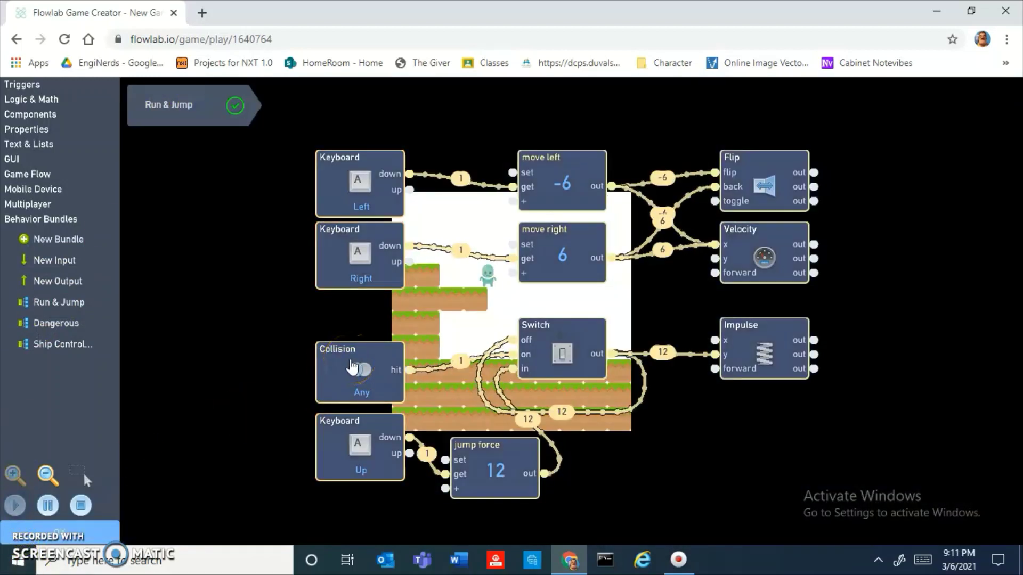
key(Up)
key(Left)
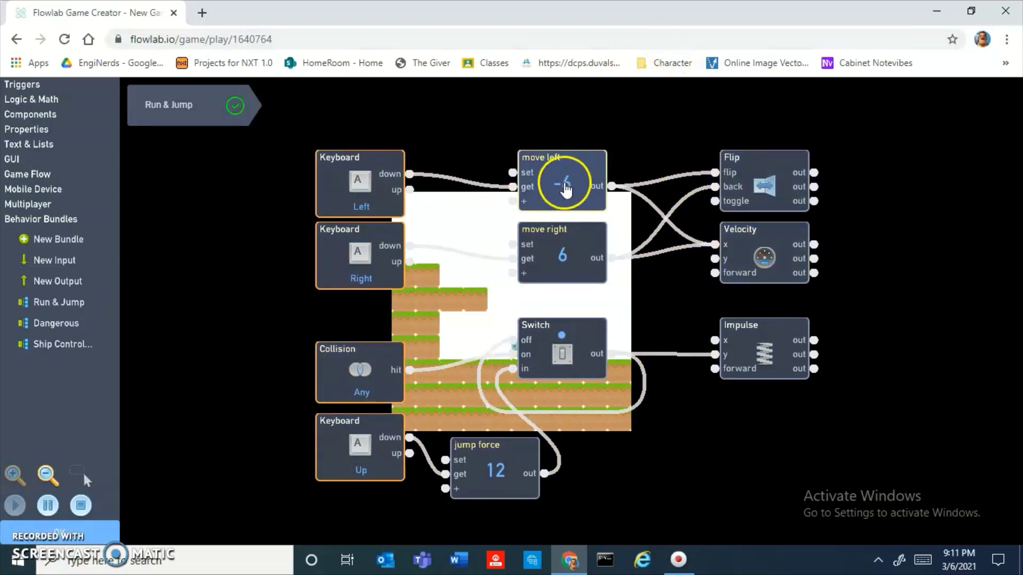
key(Left)
key(Right)
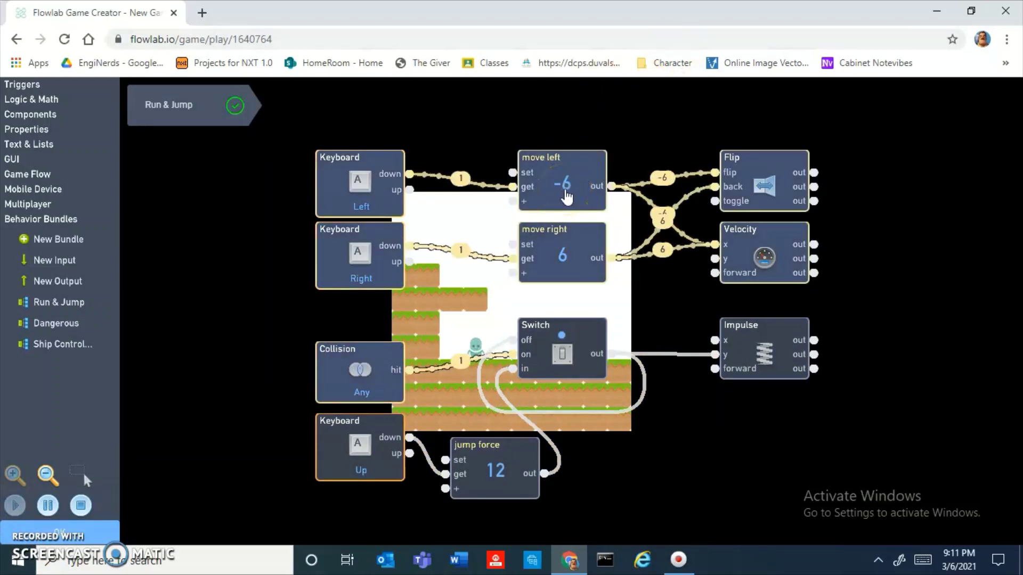
Make the player jump repeatedly to watch the jump force and Impulse behavior signals.
key(Up)
key(Up)
key(Up)
key(Up)
key(Up)
key(Up)
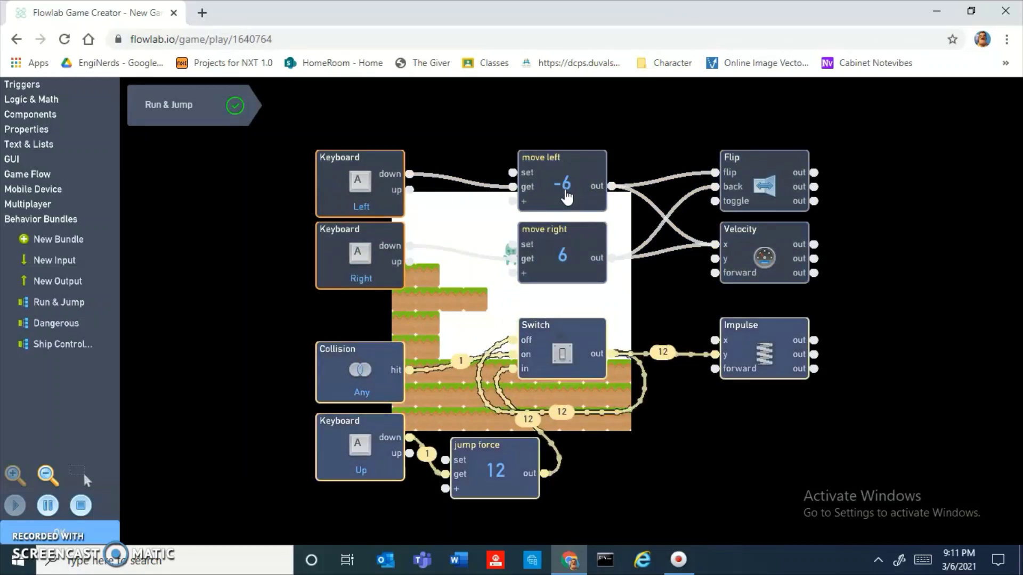
Set the jump force value in the Run & Jump bundle to 5 and stop the live run.
click(845, 308)
click(489, 485)
click(490, 482)
click(490, 482)
click(465, 311)
double_click(469, 306)
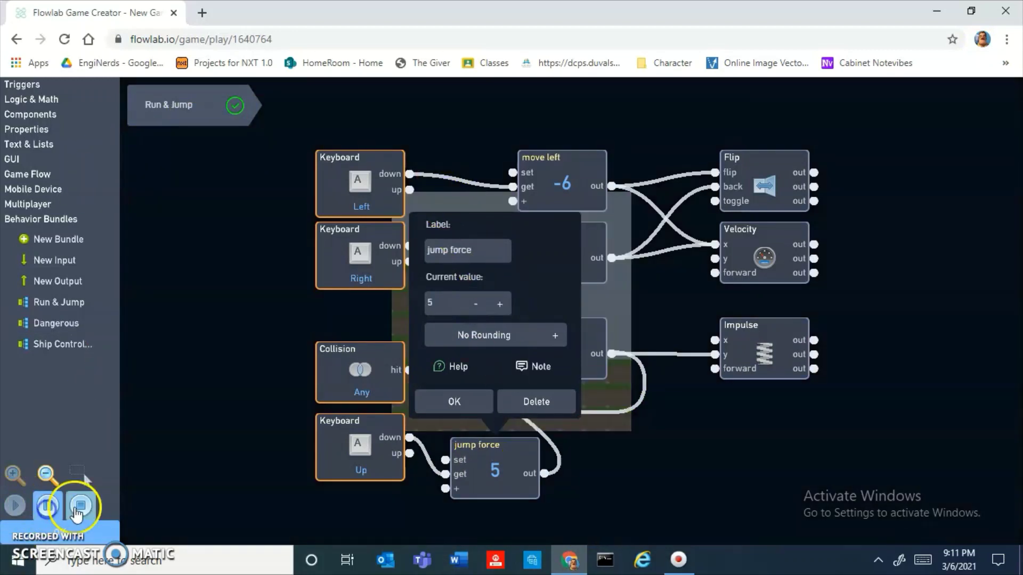
click(80, 505)
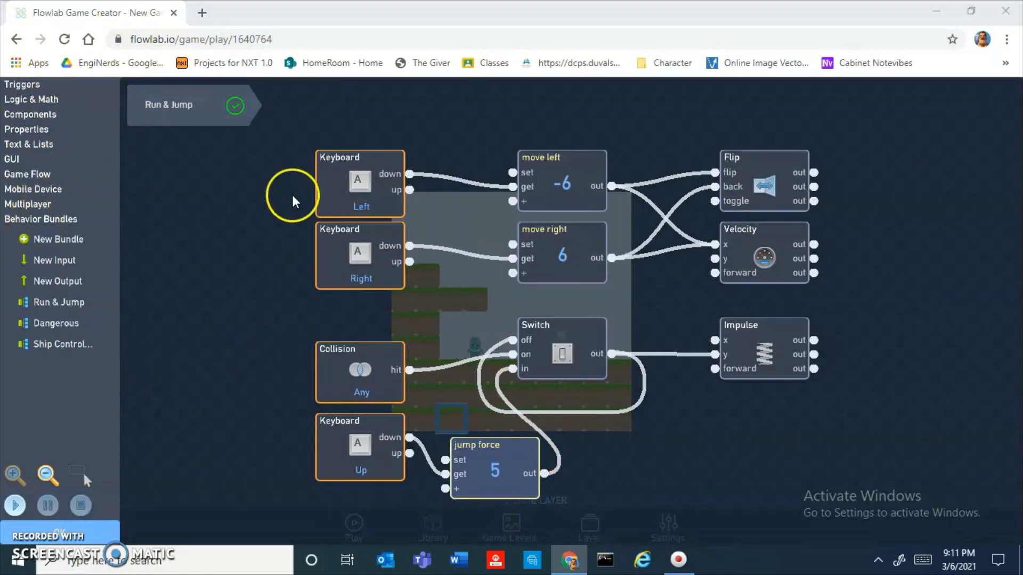
Leave the Run & Jump bundle, return to the level and start playing the game.
key(ctrl+s)
click(487, 12)
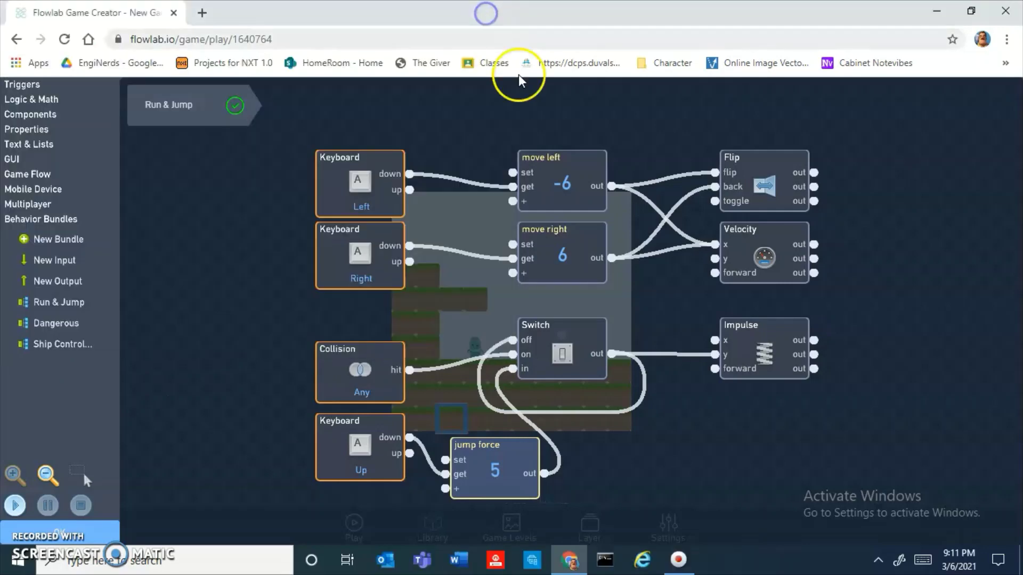
click(79, 506)
click(379, 465)
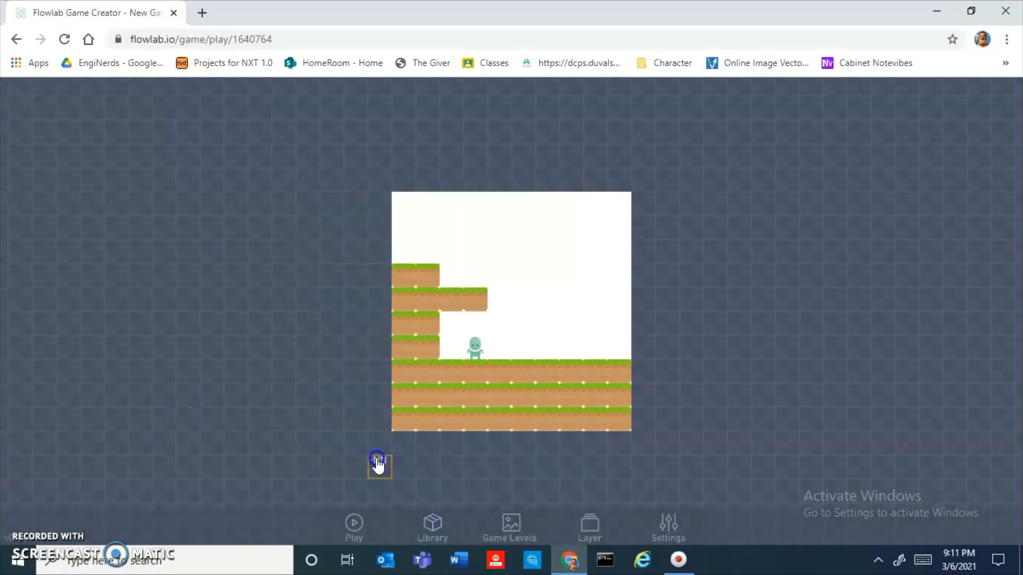
click(354, 524)
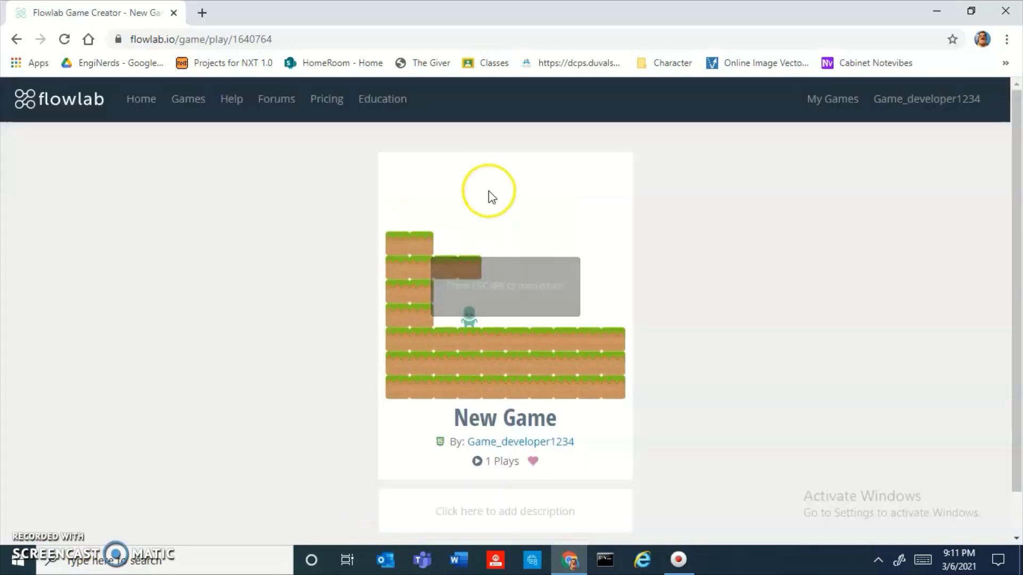
Test the player's jumps and left and right movement in the running game and return to editing the level.
key(Up)
key(Right)
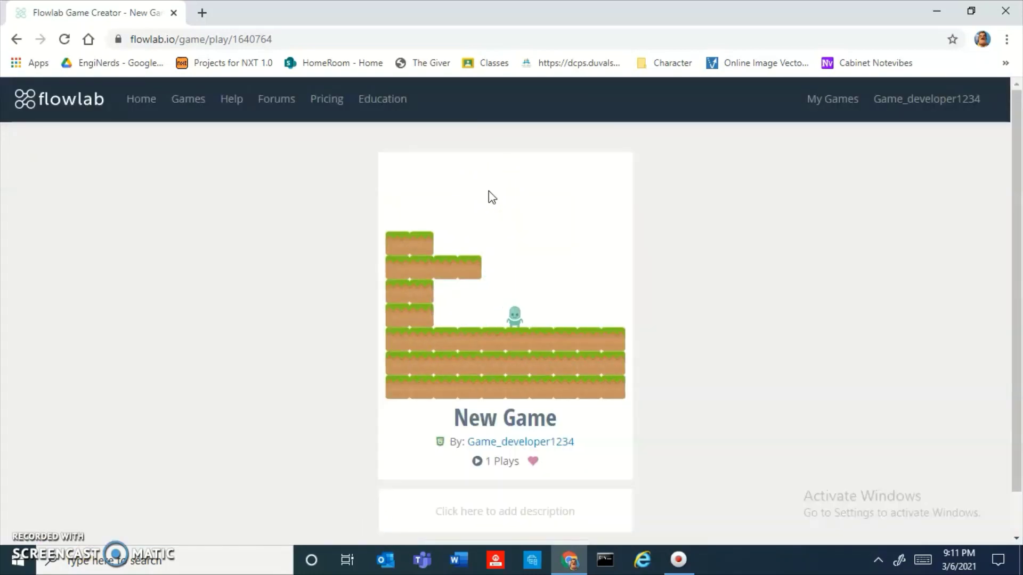
key(Up)
key(Left)
key(Up)
key(Right)
key(Up)
key(Left)
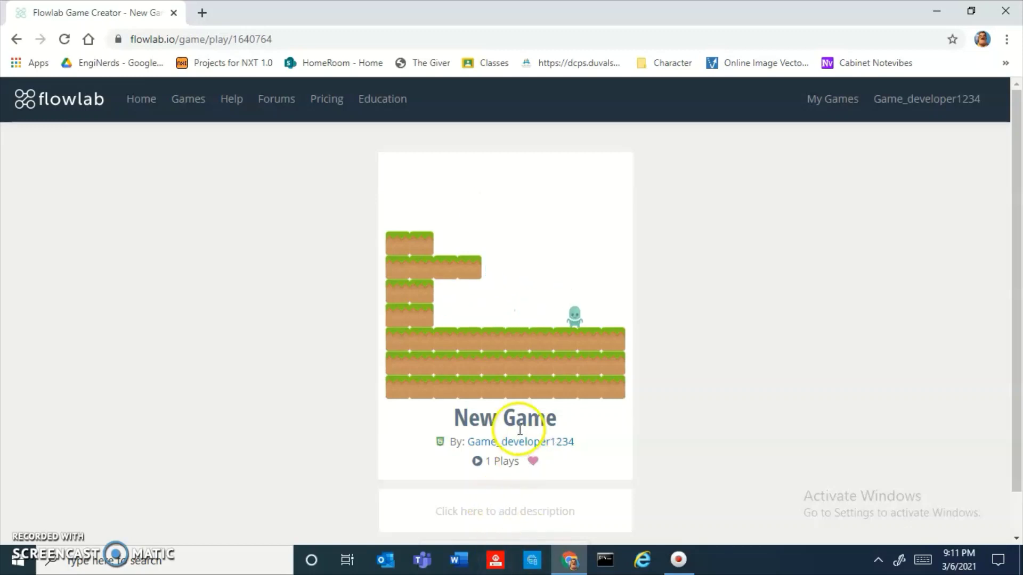
scroll(520, 429, down, 1)
click(463, 505)
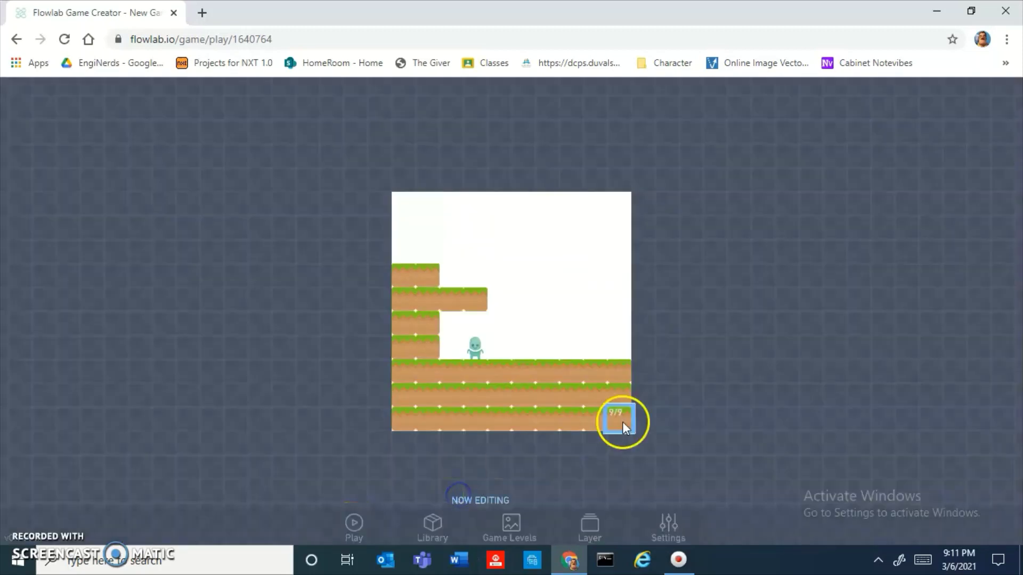
Check the Ground object's settings from the level and close them.
click(479, 282)
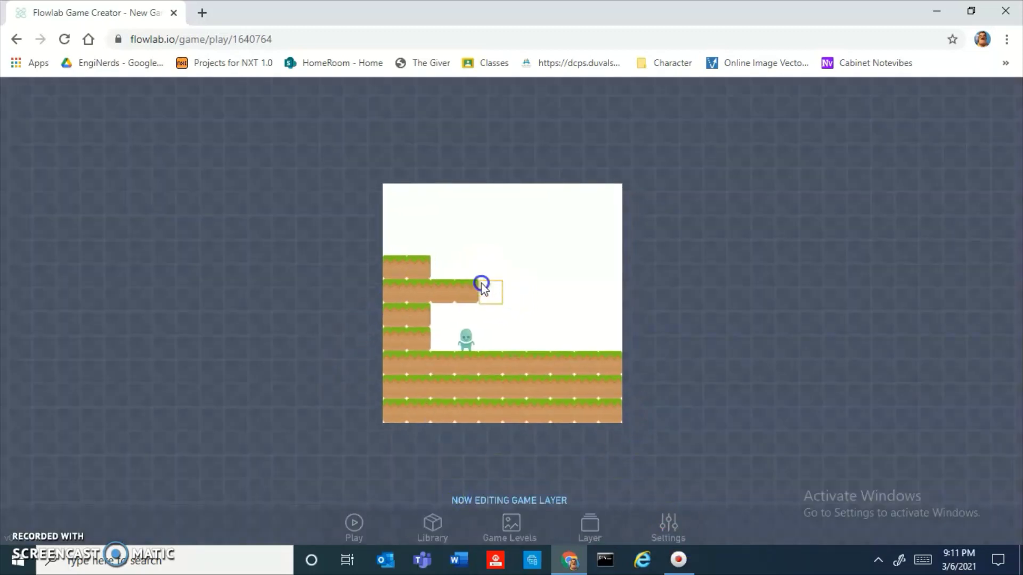
click(436, 526)
click(420, 398)
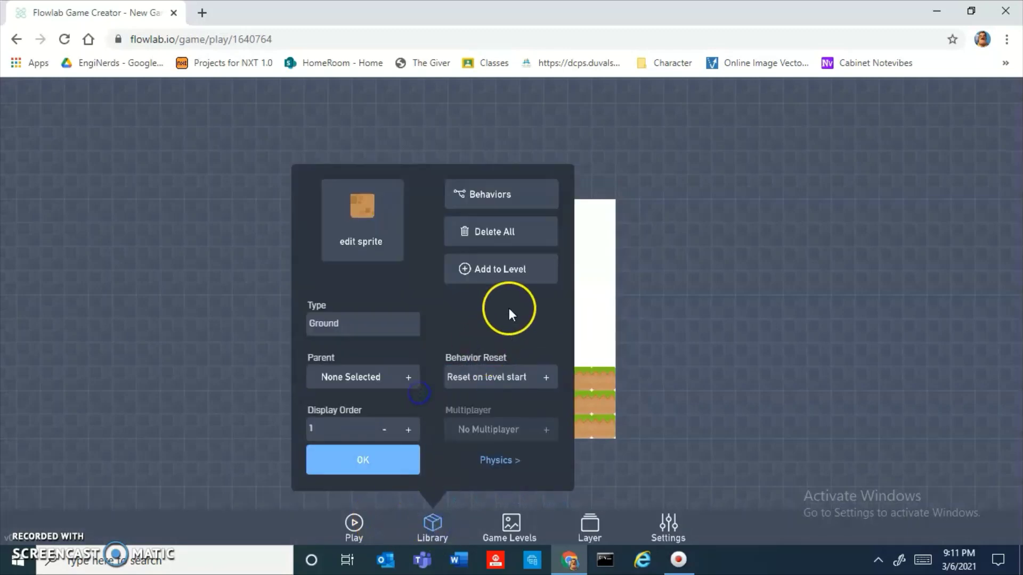
click(386, 469)
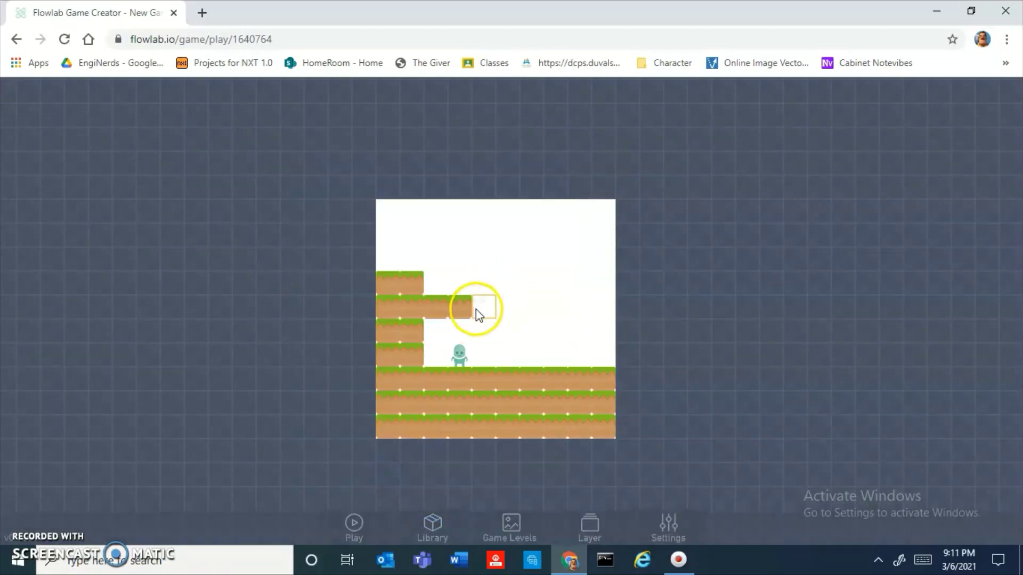
Clone the Ground block around and above the player, filling most of the level and some space beyond its edge.
click(395, 409)
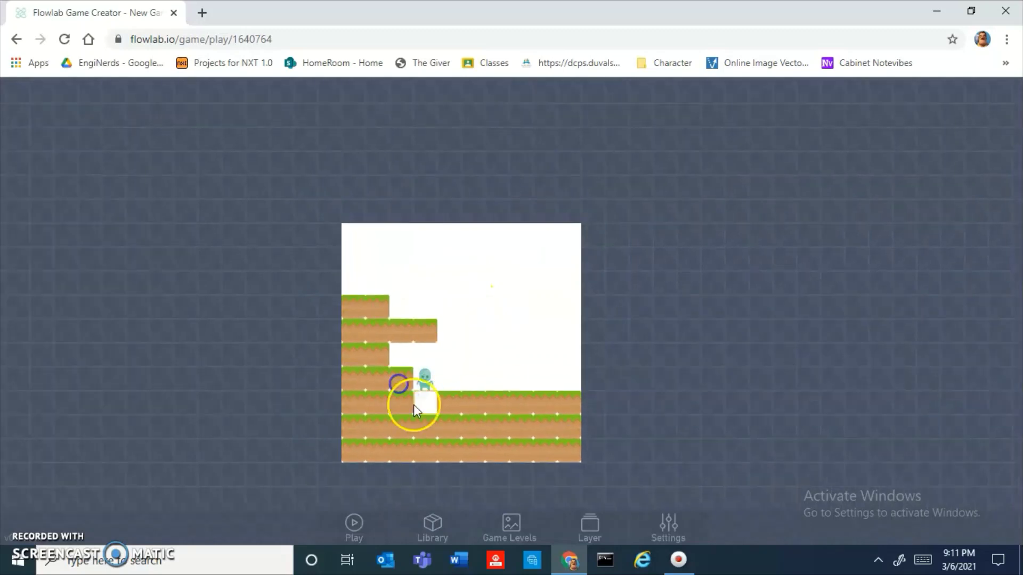
click(393, 413)
click(363, 376)
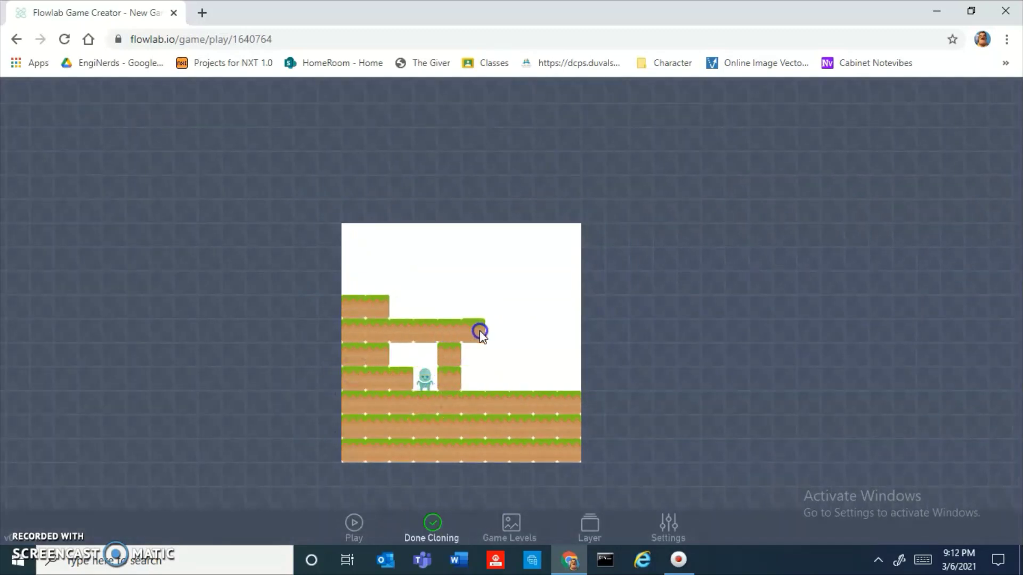
click(496, 356)
click(503, 381)
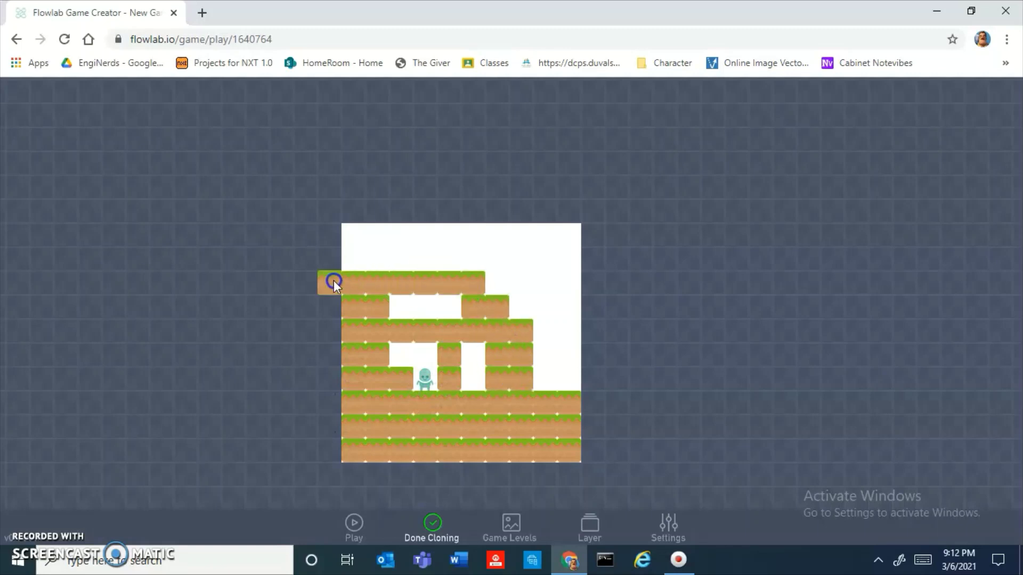
mouse_move(333, 279)
mouse_down()
mouse_move(411, 265)
mouse_move(356, 260)
mouse_move(439, 250)
mouse_move(452, 354)
mouse_up()
mouse_move(423, 267)
mouse_down()
mouse_move(461, 323)
mouse_move(394, 340)
mouse_up()
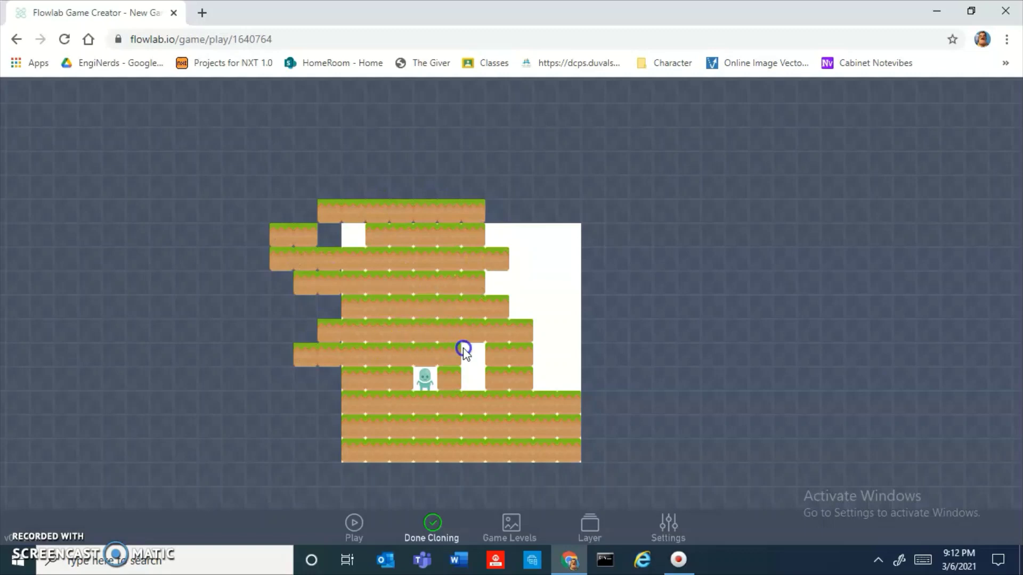
drag(533, 366, 548, 372)
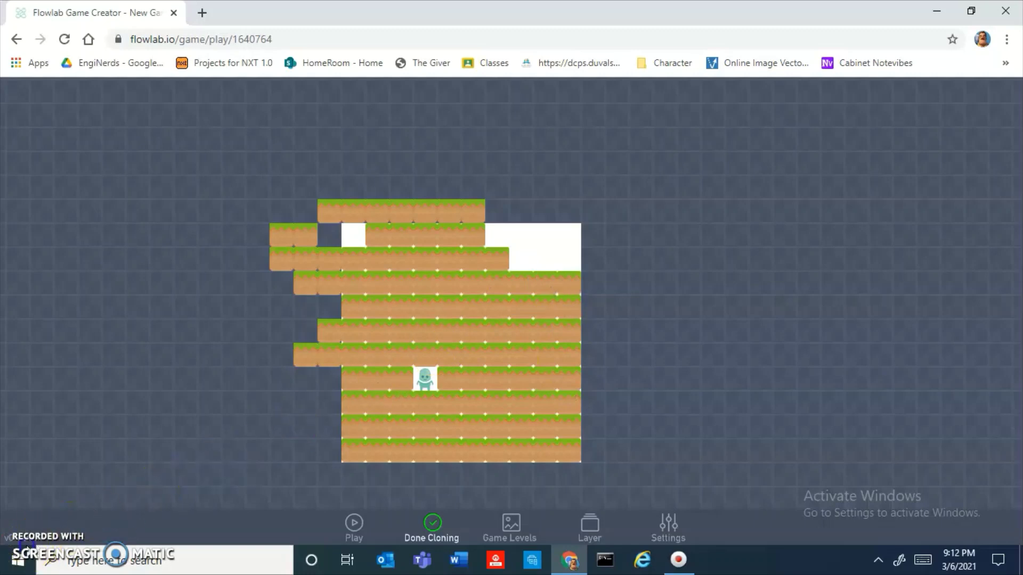
click(375, 435)
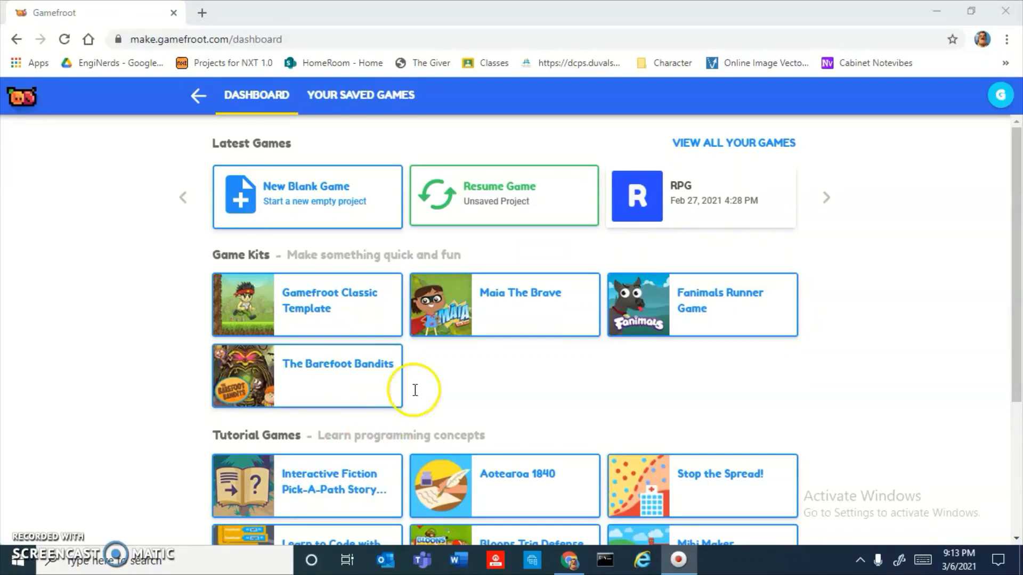
Browse the tutorial games on the Gamefroot dashboard and open Top-down 101, Basic RPG.
scroll(480, 363, down, 4)
scroll(485, 349, up, 1)
scroll(485, 352, down, 1)
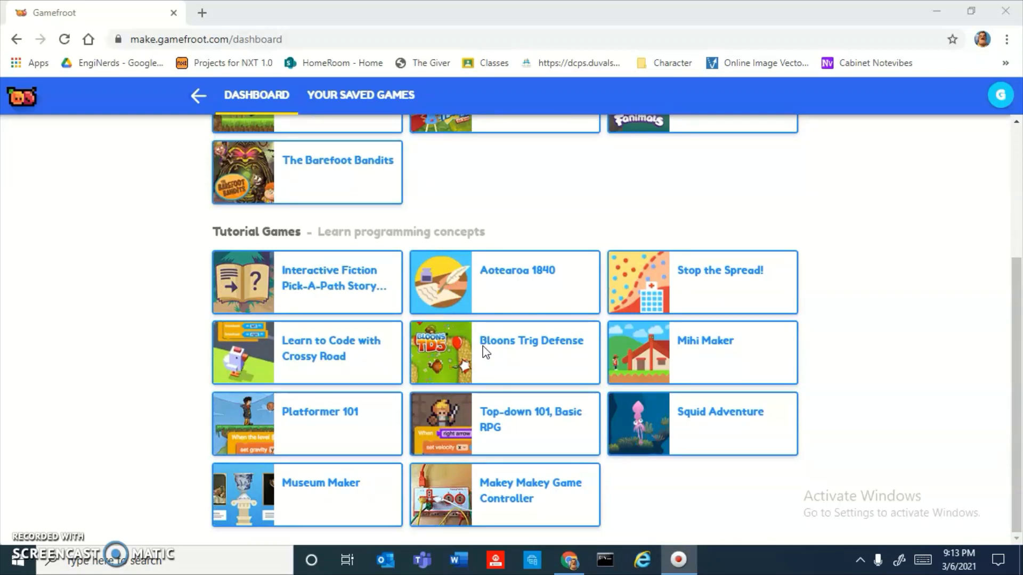
click(454, 420)
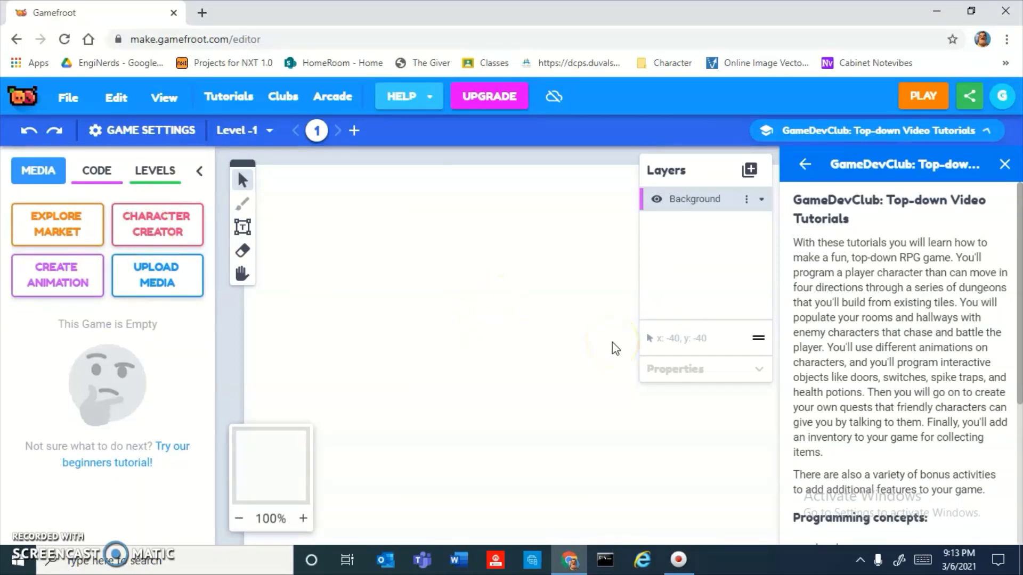
Read the top-down tutorial's introduction and programming concepts and reset the browser zoom.
key(ctrl+minus)
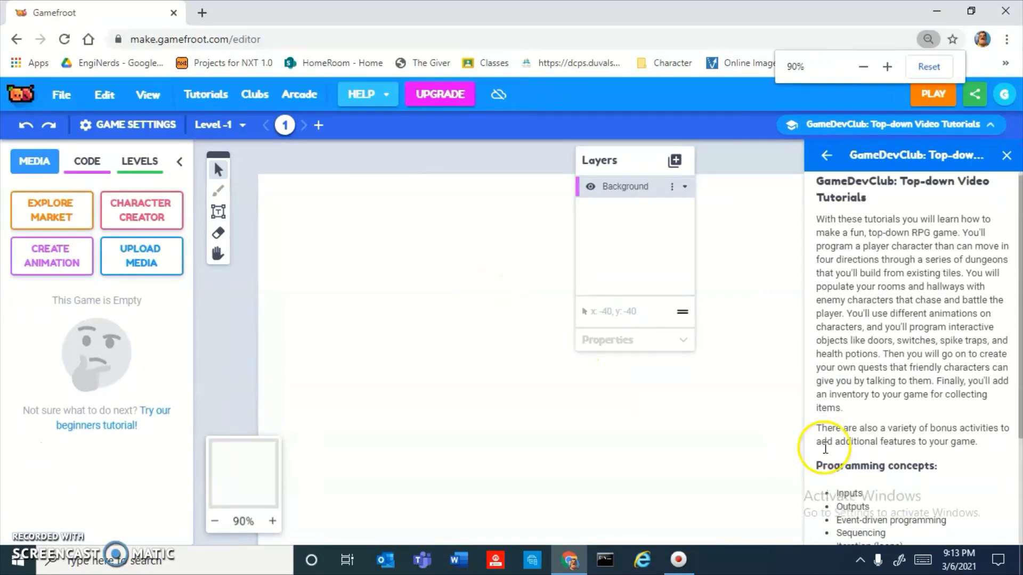
scroll(825, 453, down, 3)
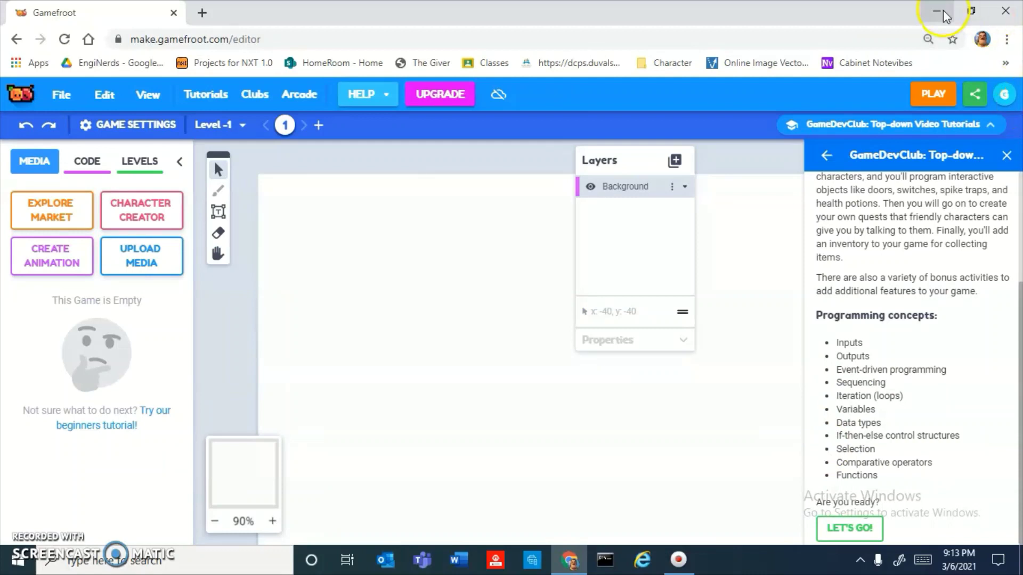
click(928, 38)
click(929, 66)
Zoom the level canvas out to 10% and center the empty level in view.
scroll(439, 393, down, 5)
key(space)
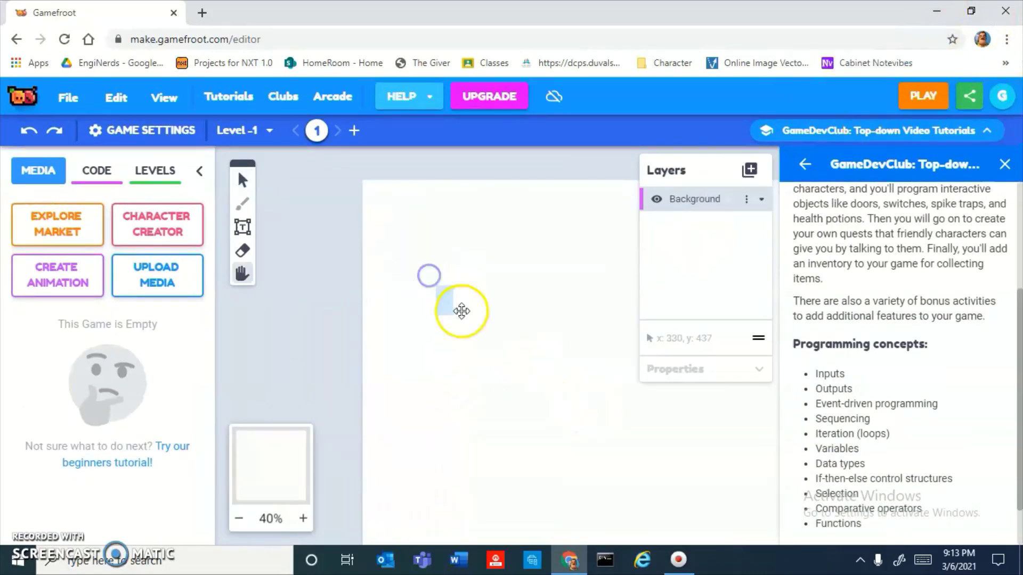
scroll(424, 265, down, 4)
drag(602, 342, 427, 285)
drag(826, 219, 885, 264)
click(835, 226)
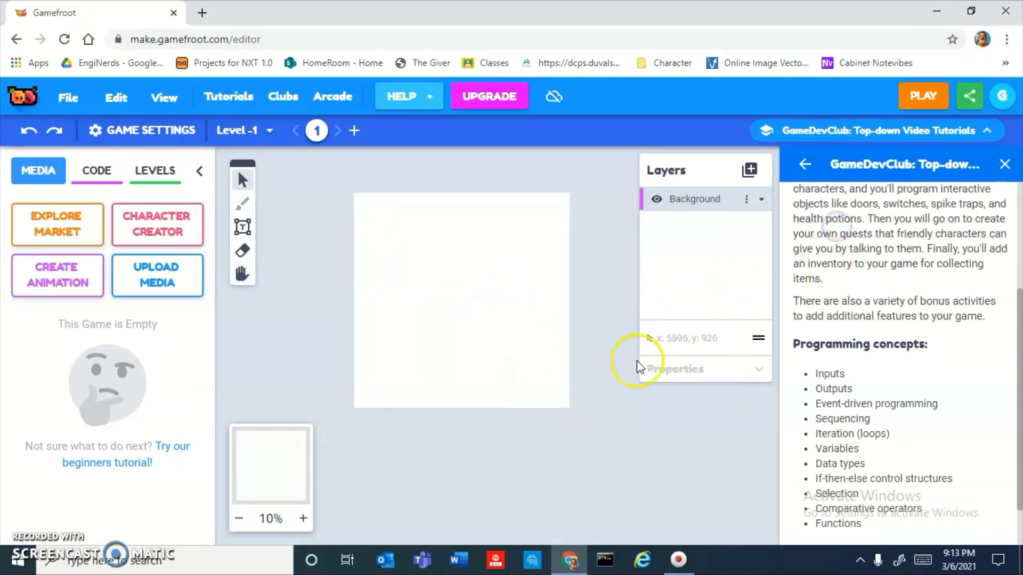
drag(468, 299, 502, 318)
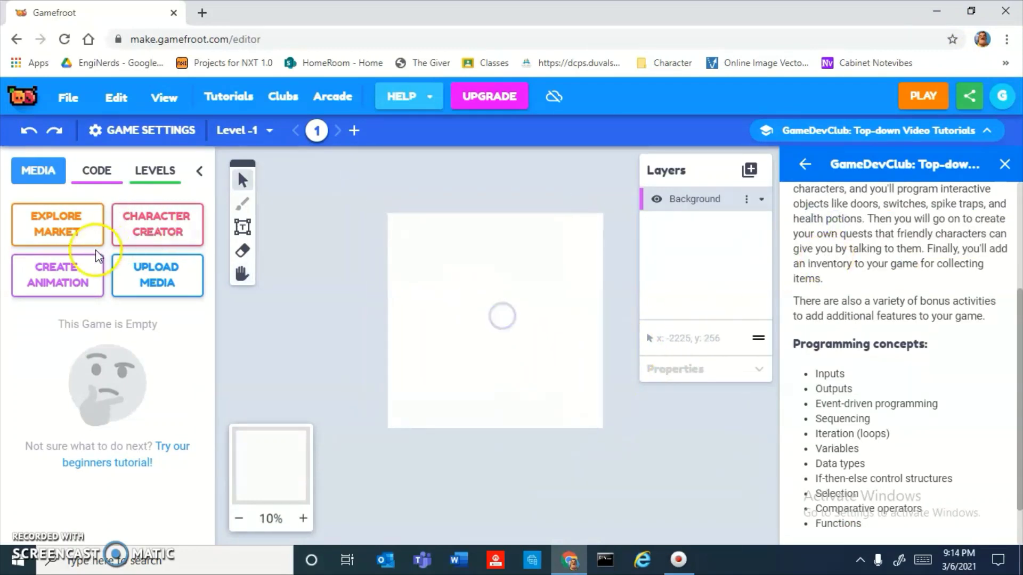
Start the GameDevClub top-down tutorial and look through its Week 1 videos.
click(80, 180)
click(38, 175)
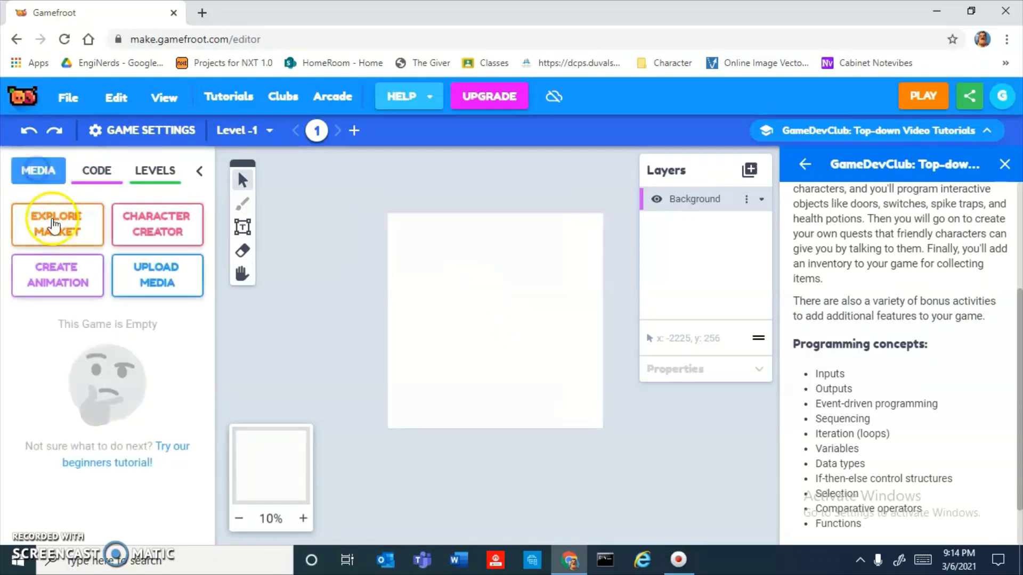
scroll(887, 470, down, 1)
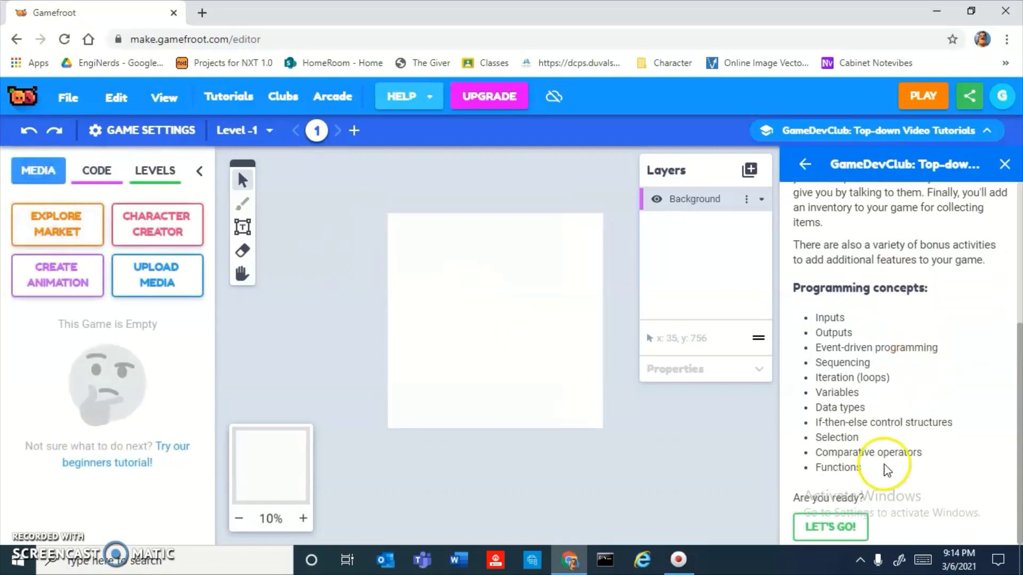
click(820, 528)
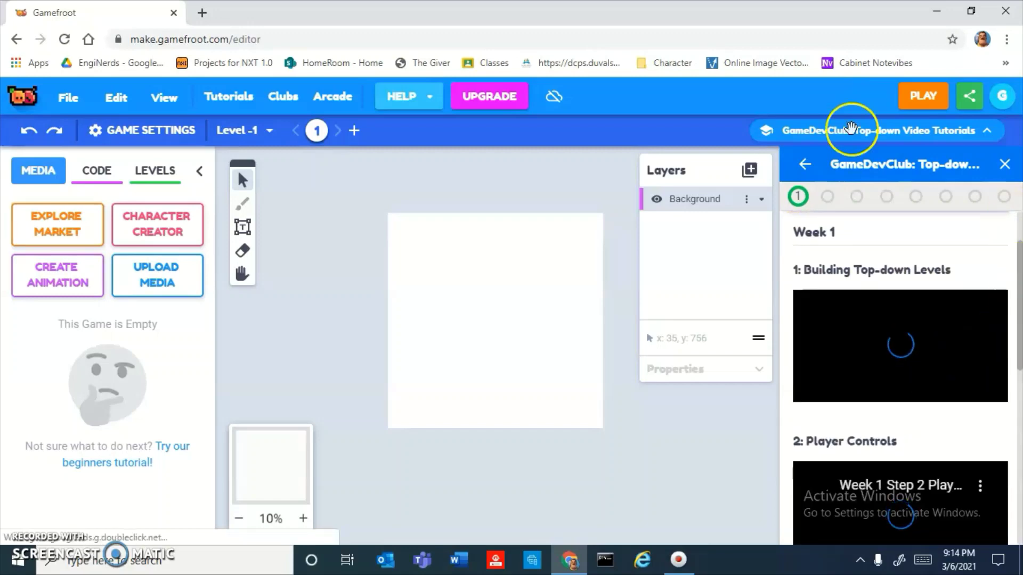
scroll(914, 382, down, 4)
Return to the dashboard and open the saved RPG game.
click(14, 40)
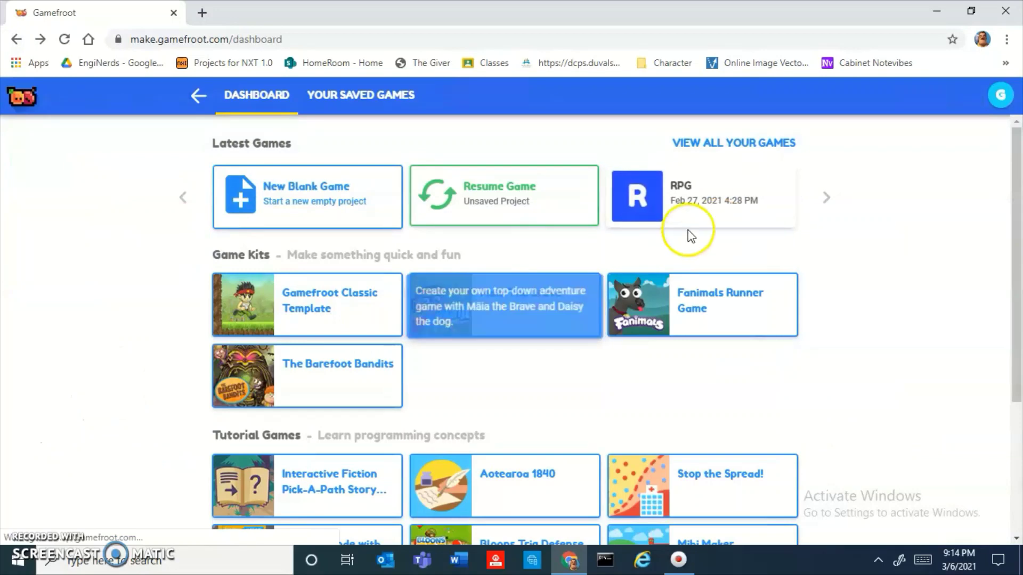
click(692, 187)
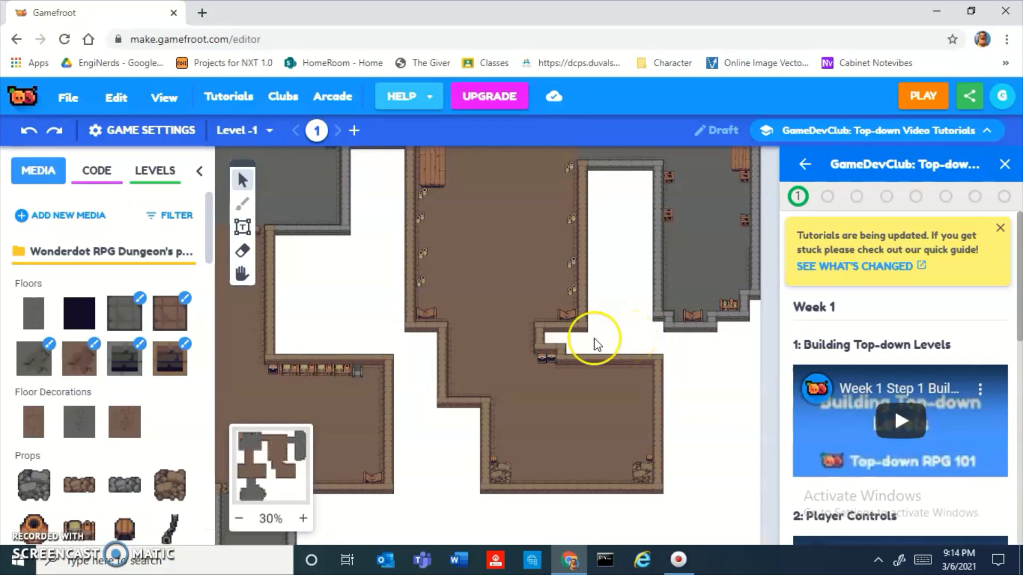
scroll(630, 402, down, 2)
scroll(551, 403, up, 4)
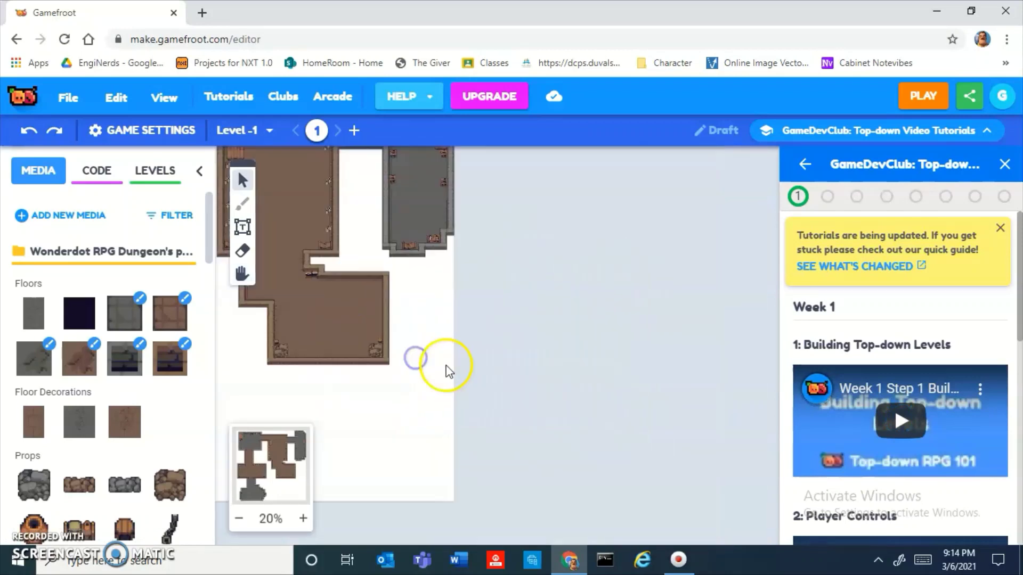
Zoom out to 10% and bring the complete dungeon level into view.
key(h)
drag(472, 365, 500, 283)
key(v)
scroll(393, 342, down, 2)
key(h)
drag(480, 327, 468, 383)
scroll(487, 411, down, 1)
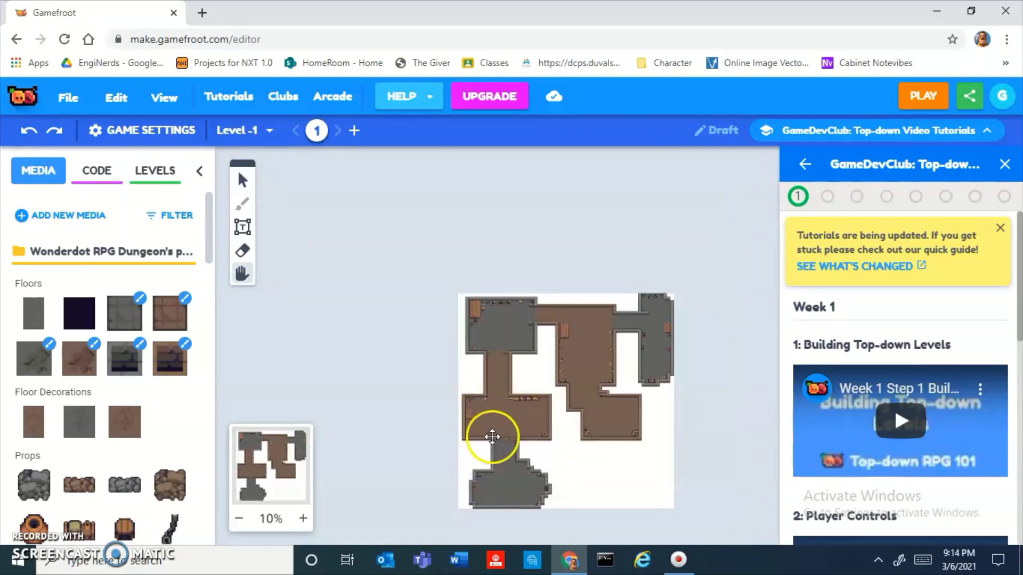
drag(450, 342, 423, 320)
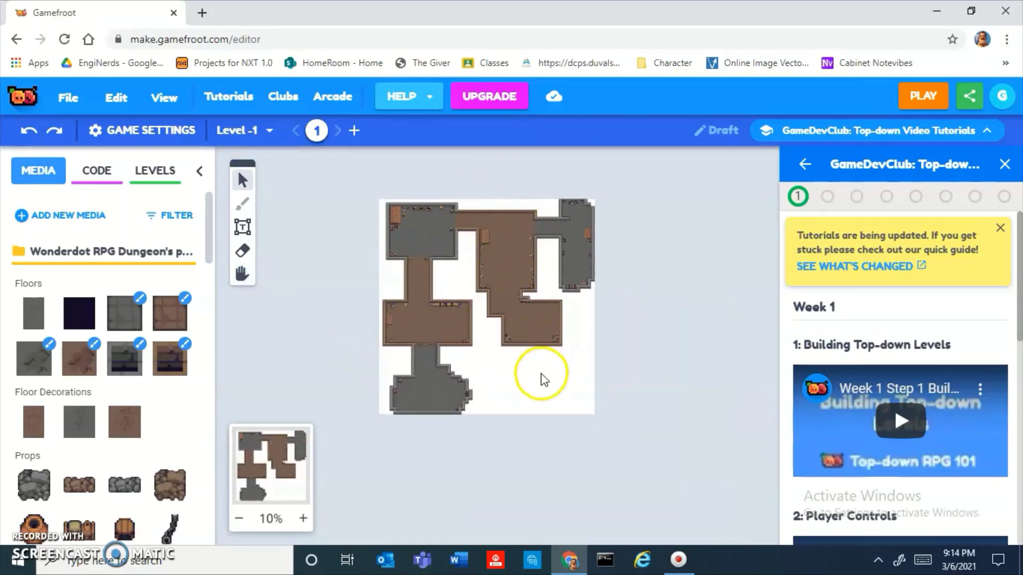
Examine the lower rooms of the dungeon and the empty area beside them at closer zoom.
scroll(538, 377, up, 2)
drag(381, 422, 579, 251)
click(243, 181)
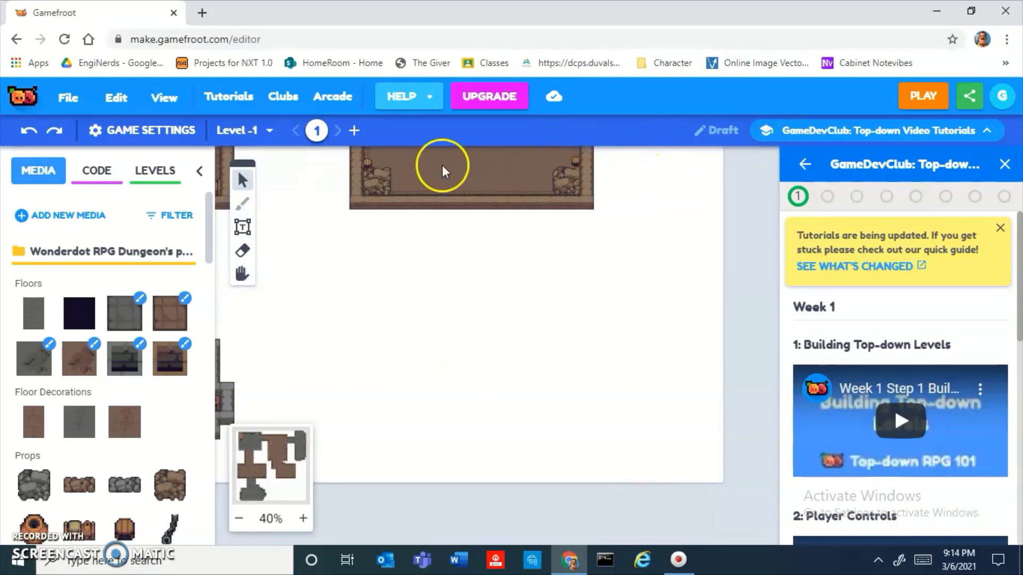
key(h)
scroll(430, 320, down, 2)
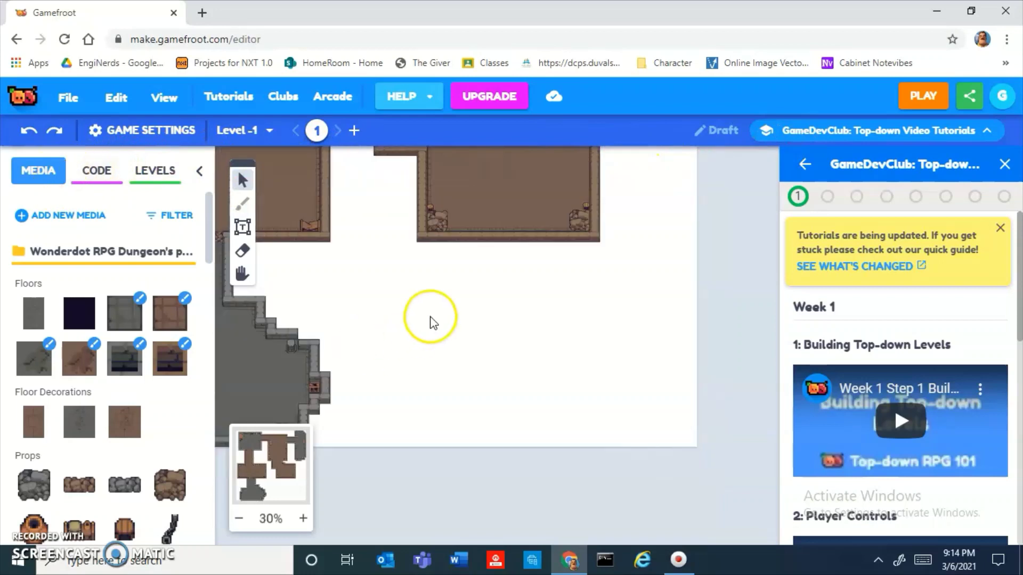
drag(315, 360, 341, 386)
key(v)
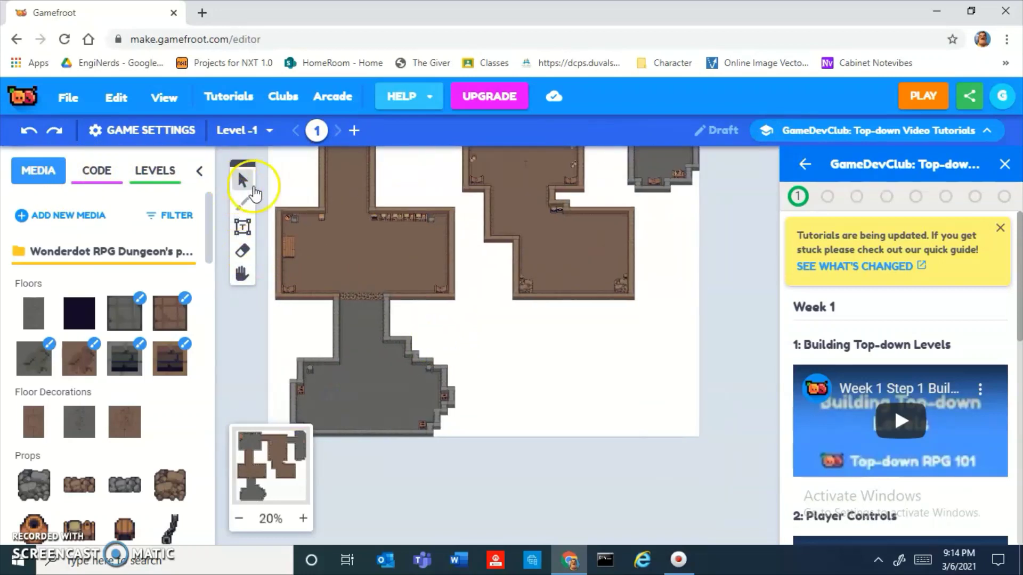
Choose the grey cracked-stone floor brush, close the tutorial and make the Floor layer active for tile painting.
click(37, 359)
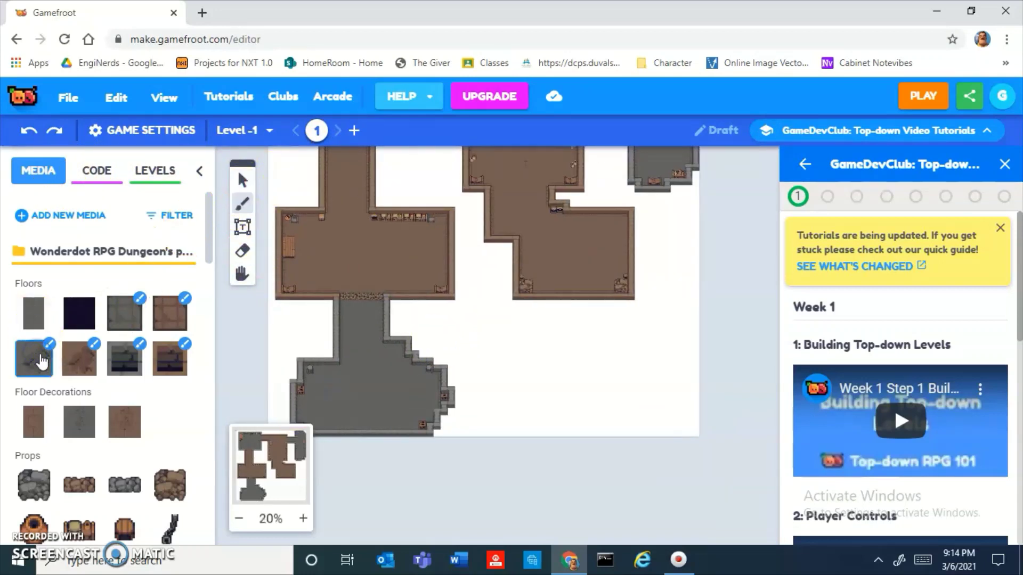
mouse_move(418, 354)
mouse_down()
mouse_move(487, 360)
mouse_move(479, 396)
mouse_move(472, 379)
mouse_move(506, 335)
mouse_up()
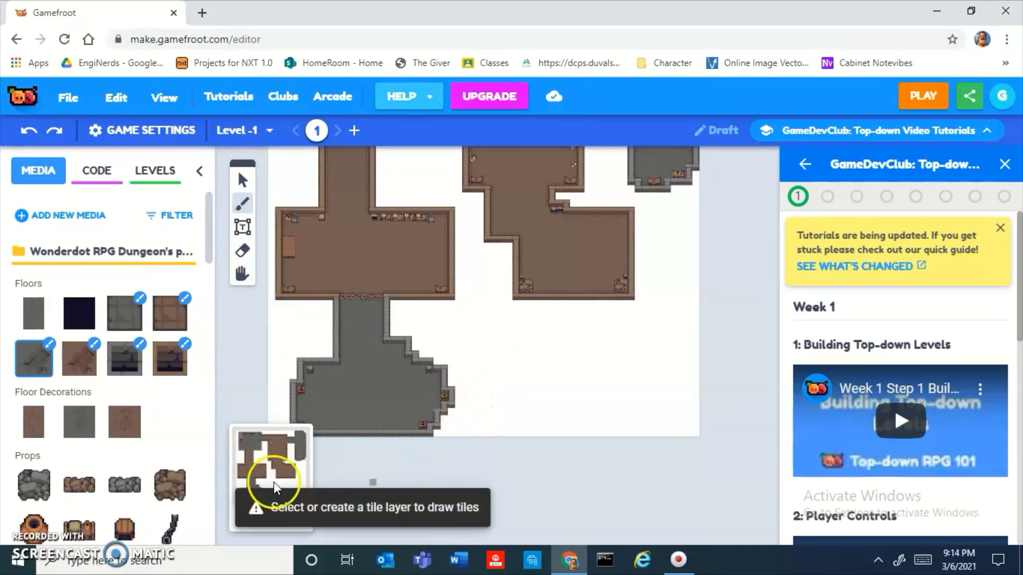
click(1006, 166)
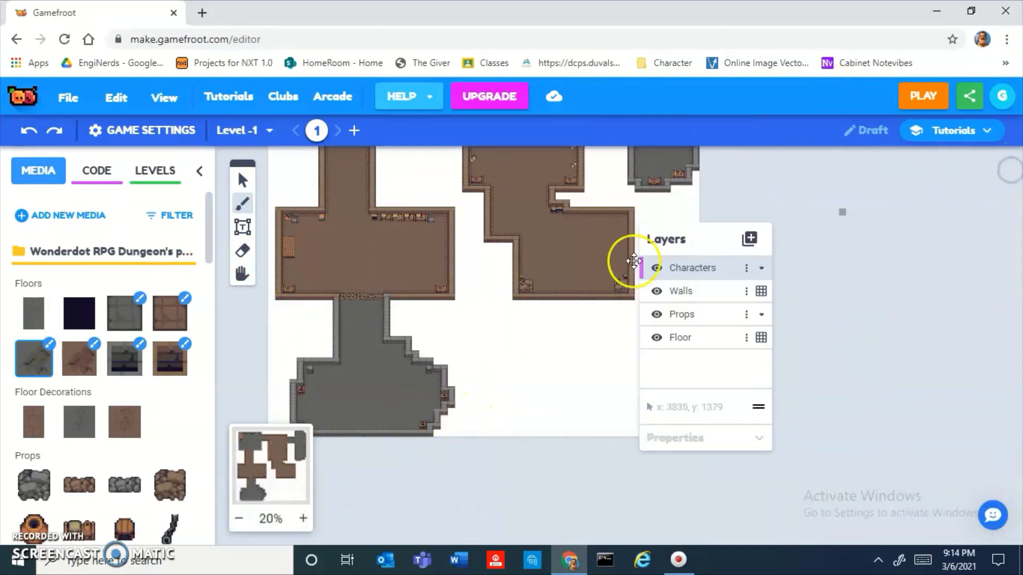
click(738, 274)
click(744, 299)
click(751, 319)
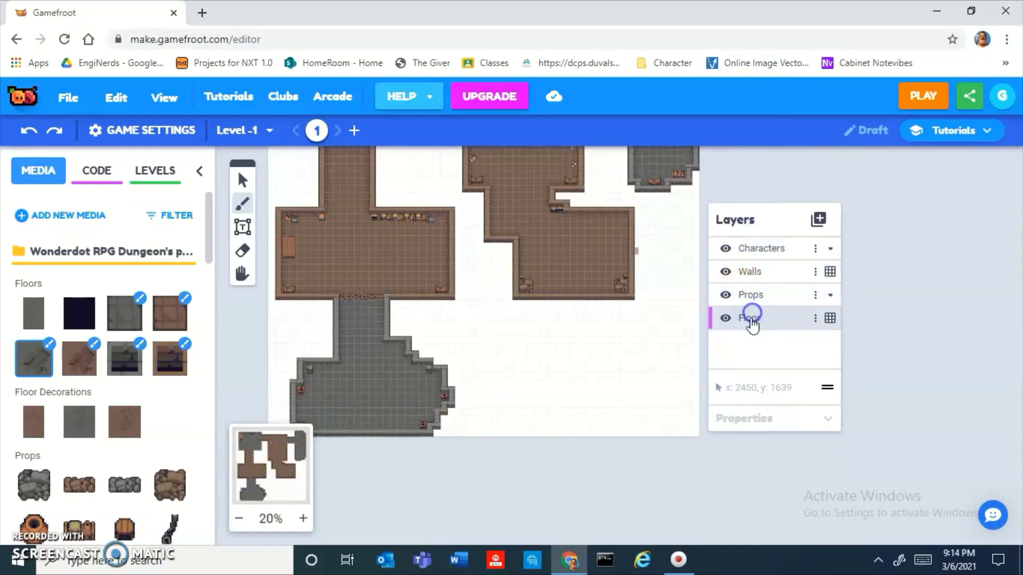
Paint a trial outline of grey floor tiles in the empty area beside the lower grey room, and undo it.
mouse_move(474, 336)
mouse_down()
mouse_move(513, 361)
mouse_move(523, 425)
mouse_move(577, 357)
mouse_move(561, 421)
mouse_move(544, 393)
mouse_move(544, 418)
mouse_move(558, 401)
mouse_up()
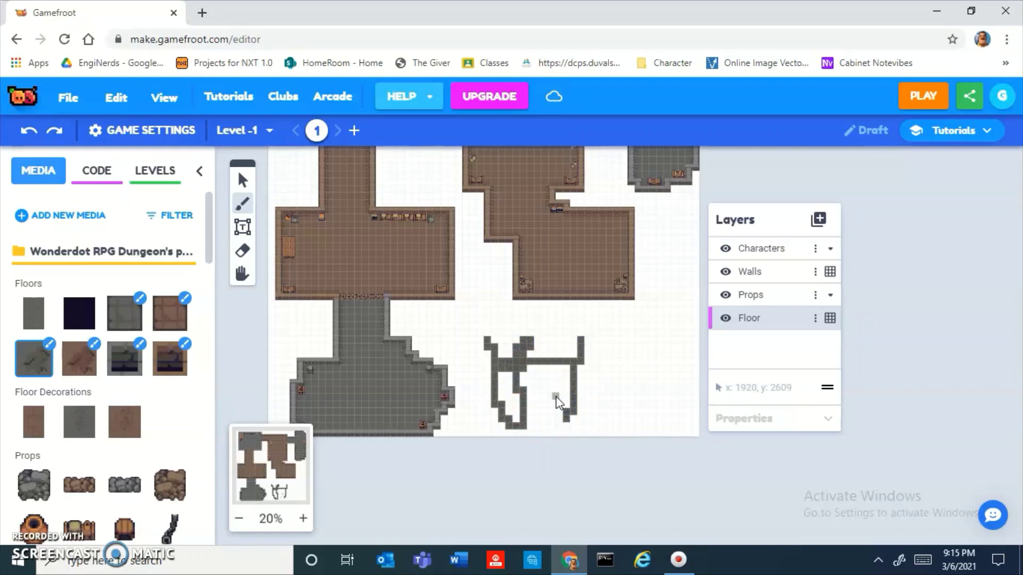
key(ctrl+z)
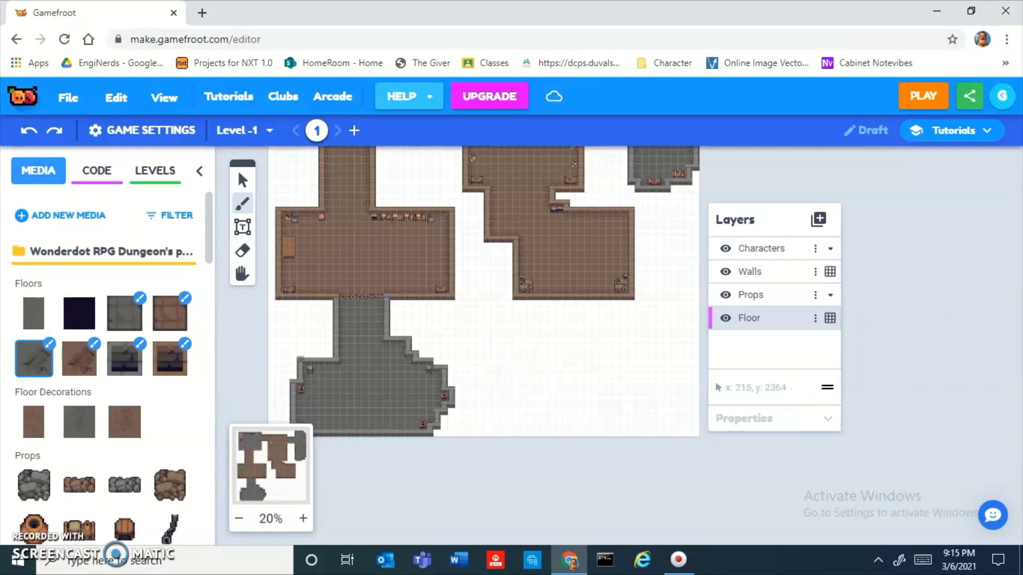
Look over the project's lists of scripts and levels.
click(114, 173)
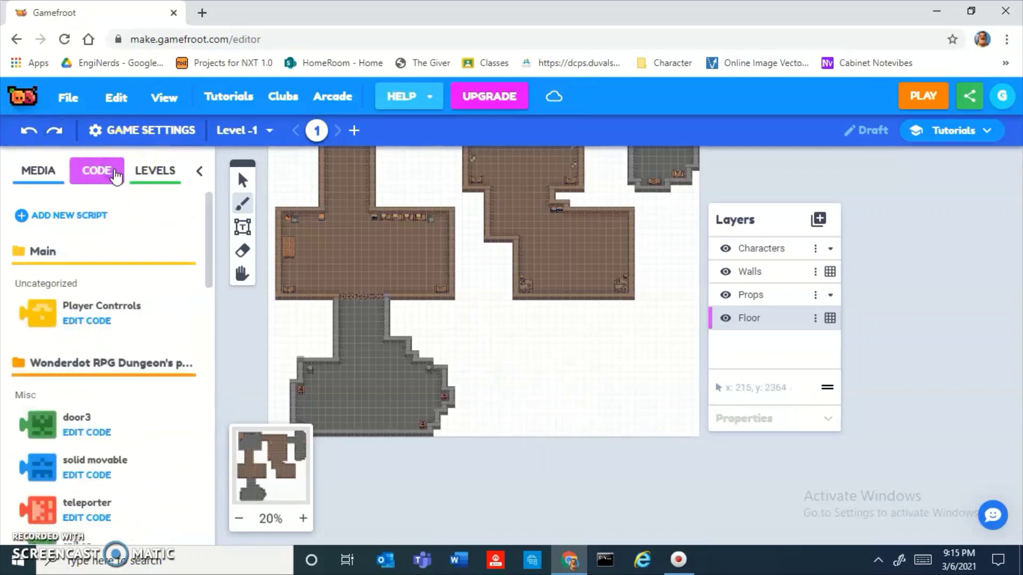
click(153, 172)
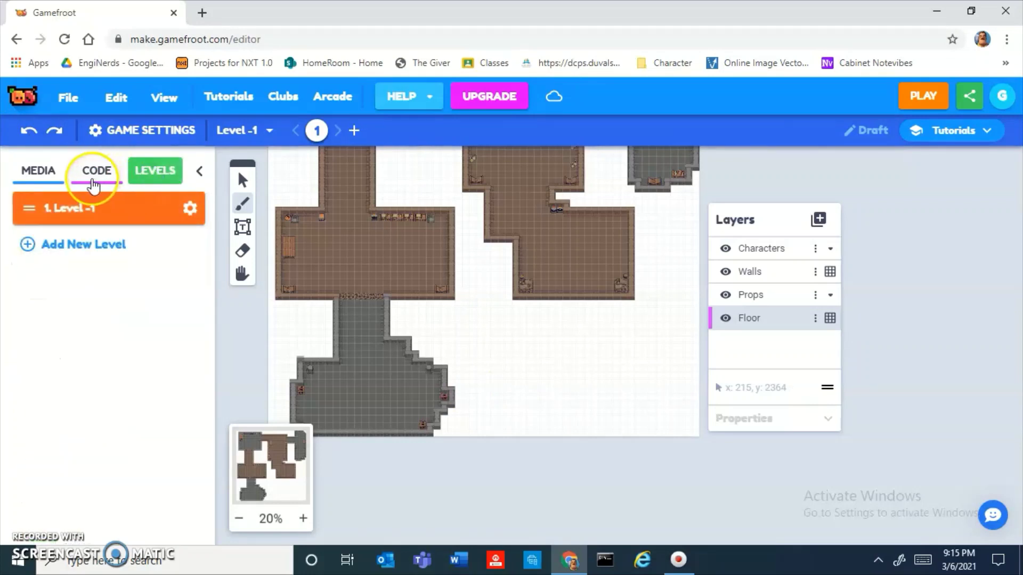
click(94, 181)
click(134, 172)
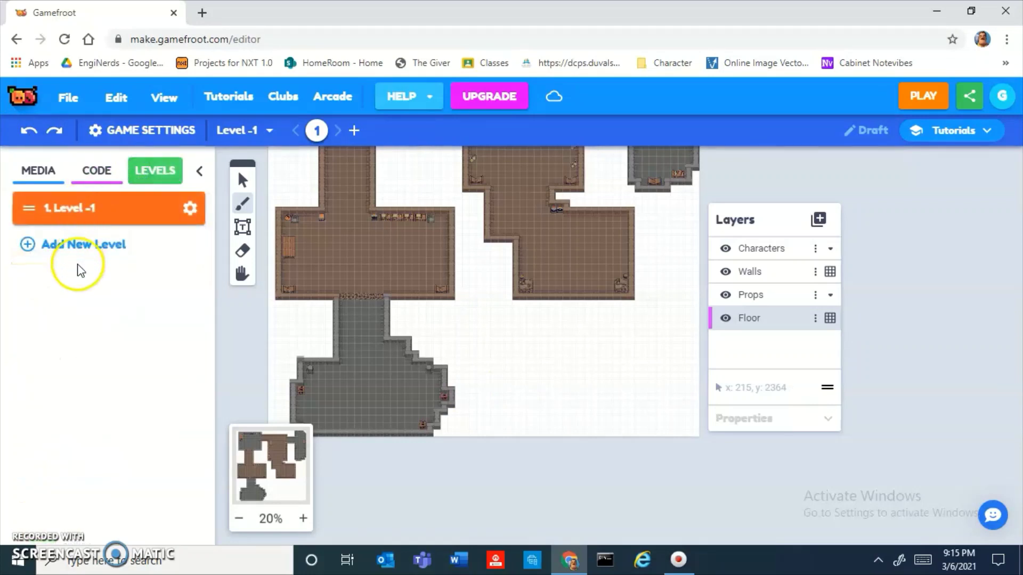
click(88, 172)
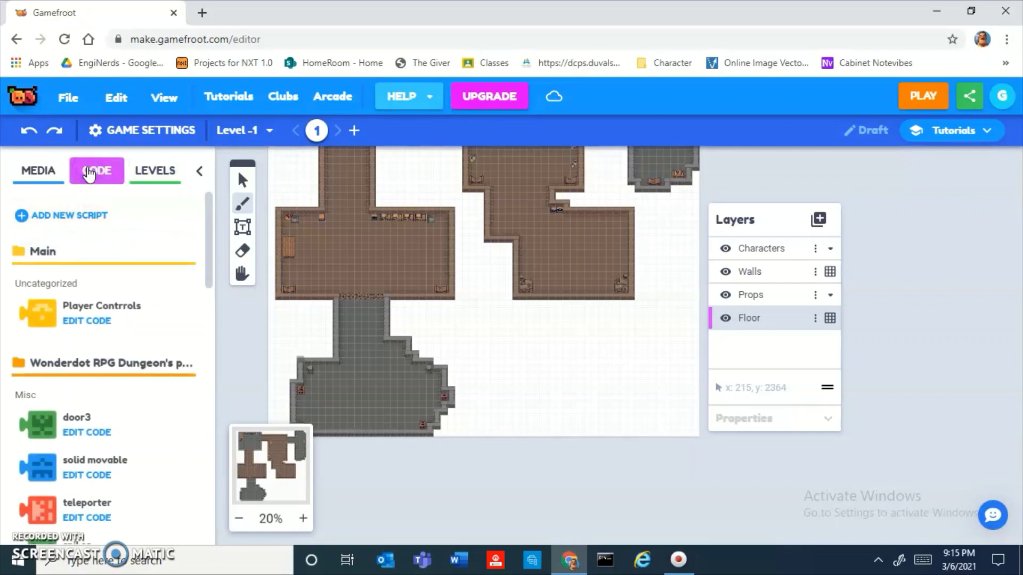
Create a new script and look over the Scratch Blocks category.
click(80, 218)
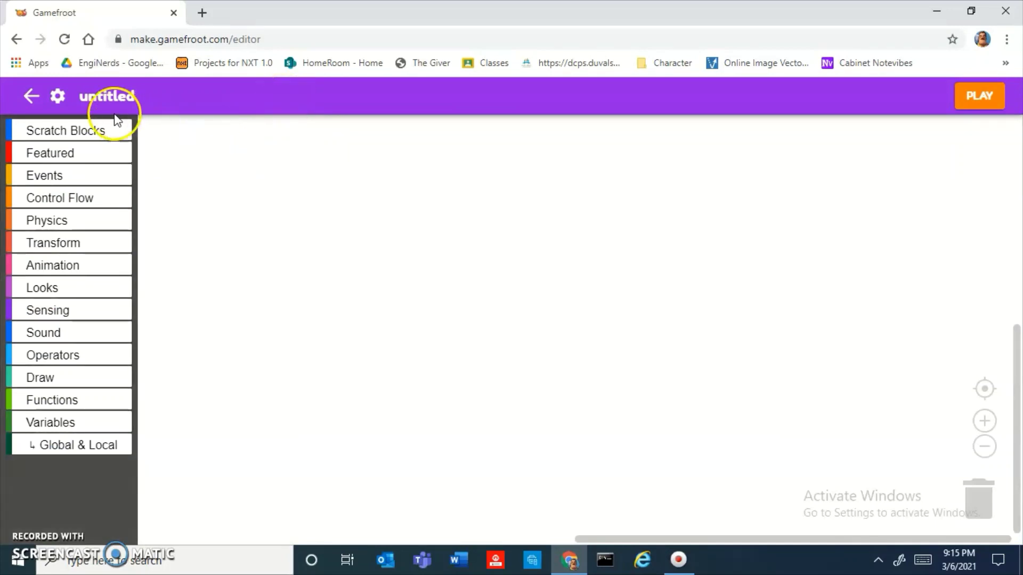
click(42, 137)
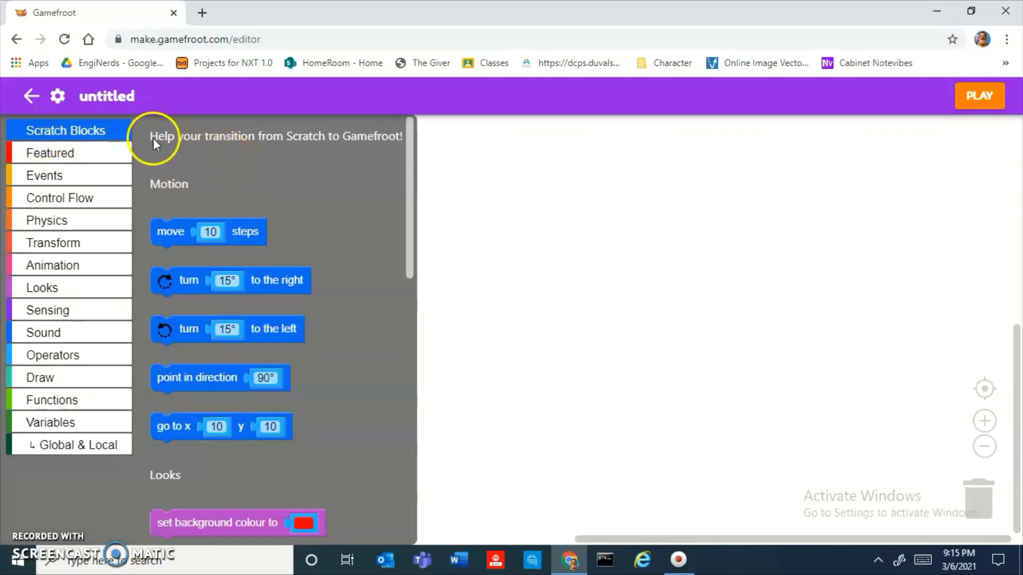
click(273, 157)
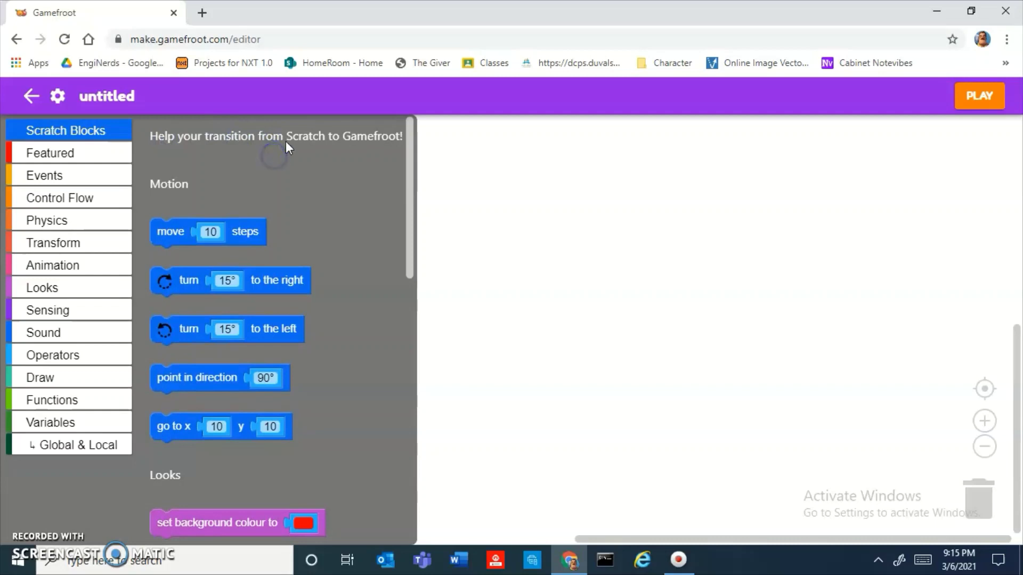
scroll(292, 137, down, 3)
scroll(295, 181, up, 3)
click(388, 134)
drag(388, 133, 373, 209)
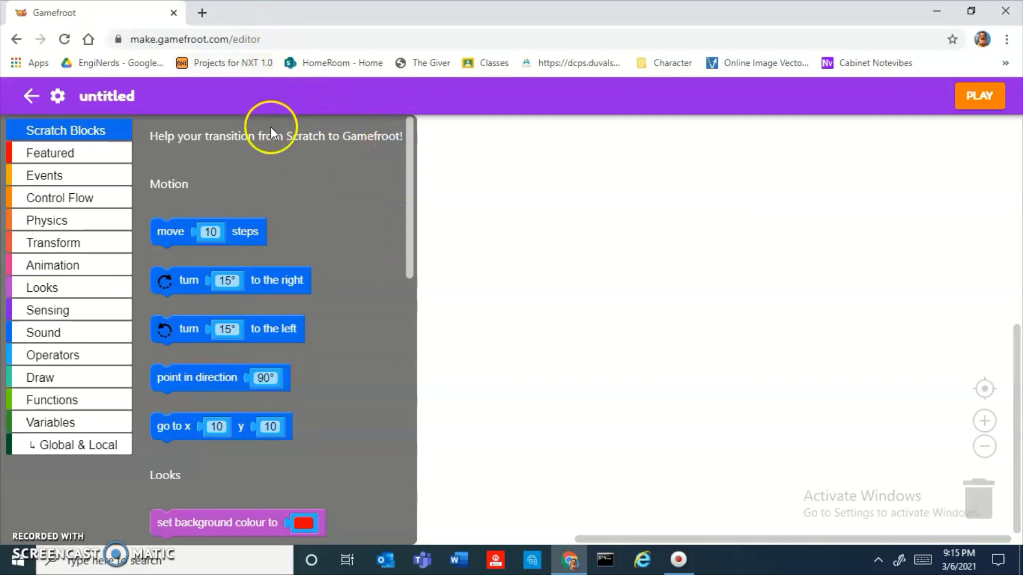
Look through the Events blocks down to the advanced message sending and keyboard blocks.
click(45, 155)
click(44, 176)
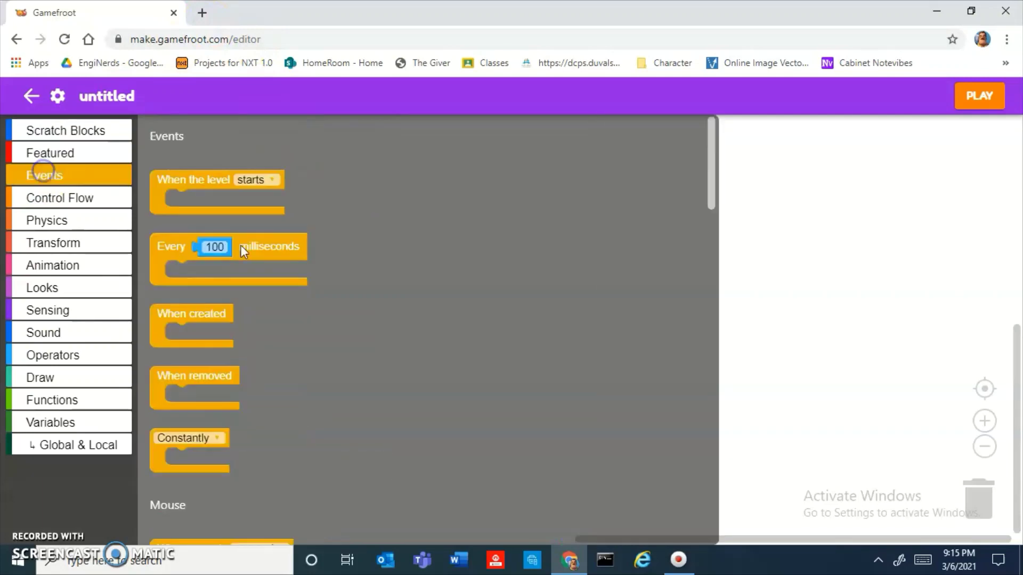
scroll(440, 278, down, 4)
scroll(407, 311, down, 6)
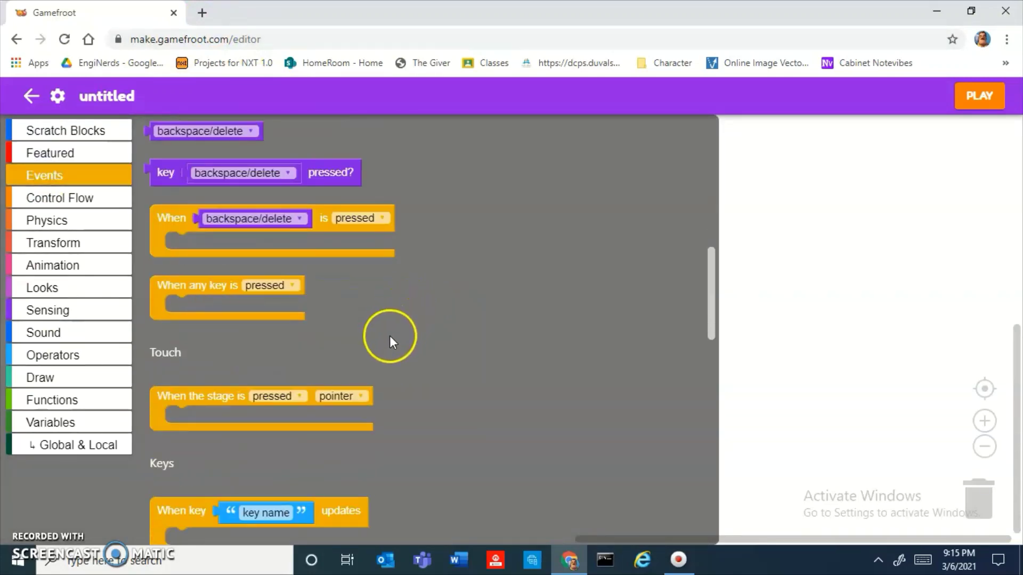
scroll(371, 348, down, 4)
scroll(332, 373, down, 8)
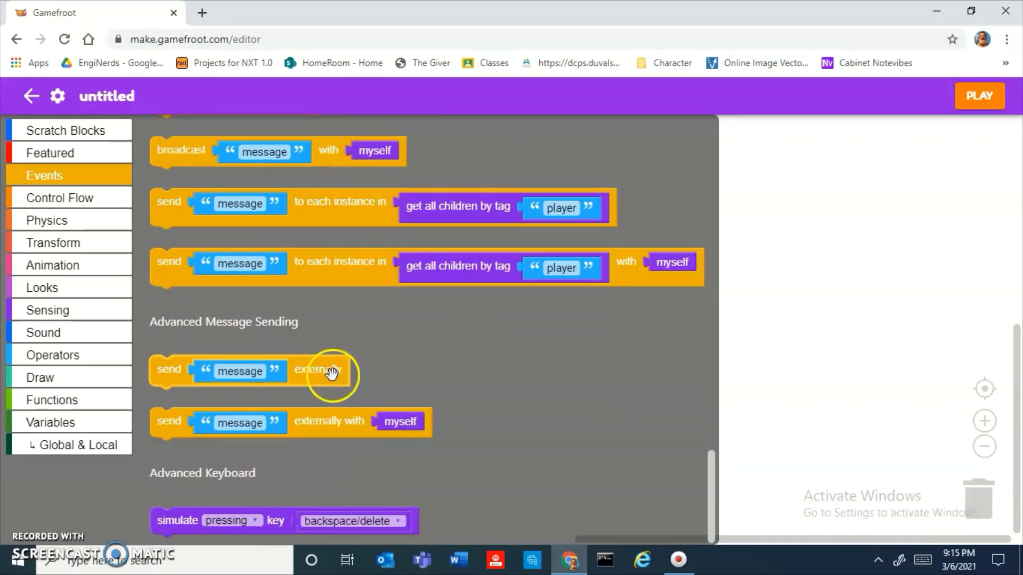
scroll(626, 376, up, 2)
scroll(625, 376, down, 2)
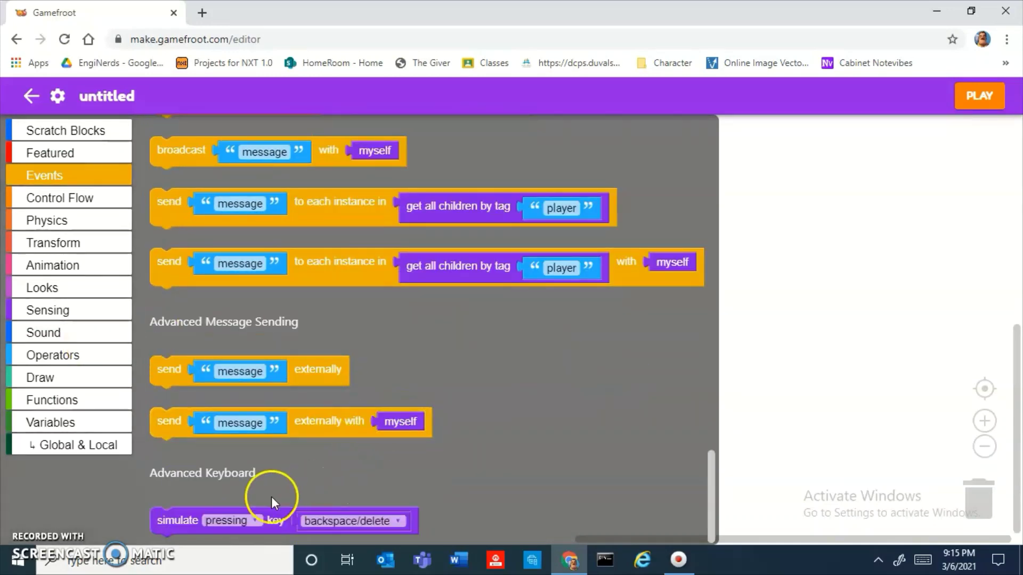
Add the "simulate pressing key" block to the script workspace and set its key to escape.
click(198, 512)
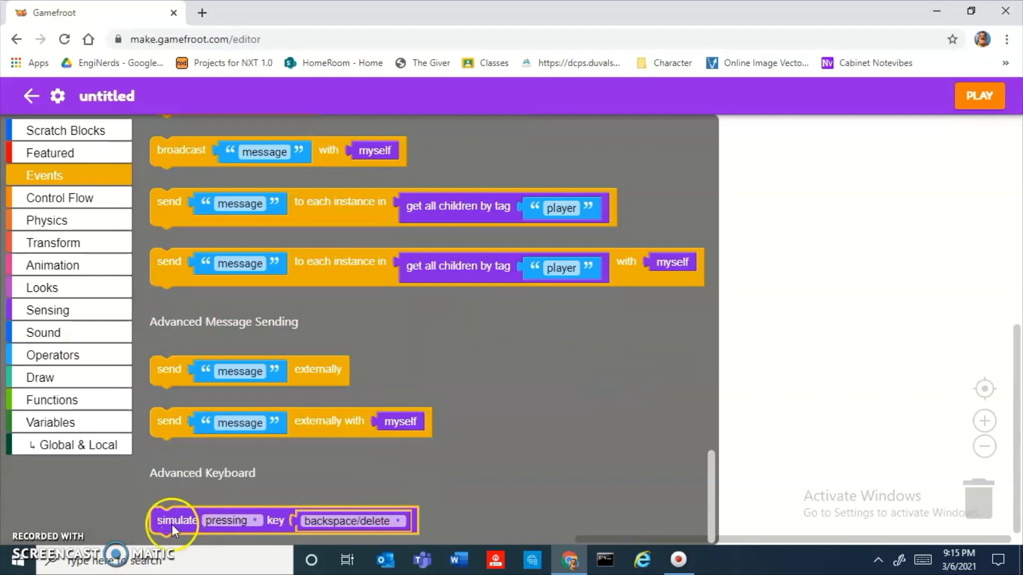
drag(164, 520, 342, 269)
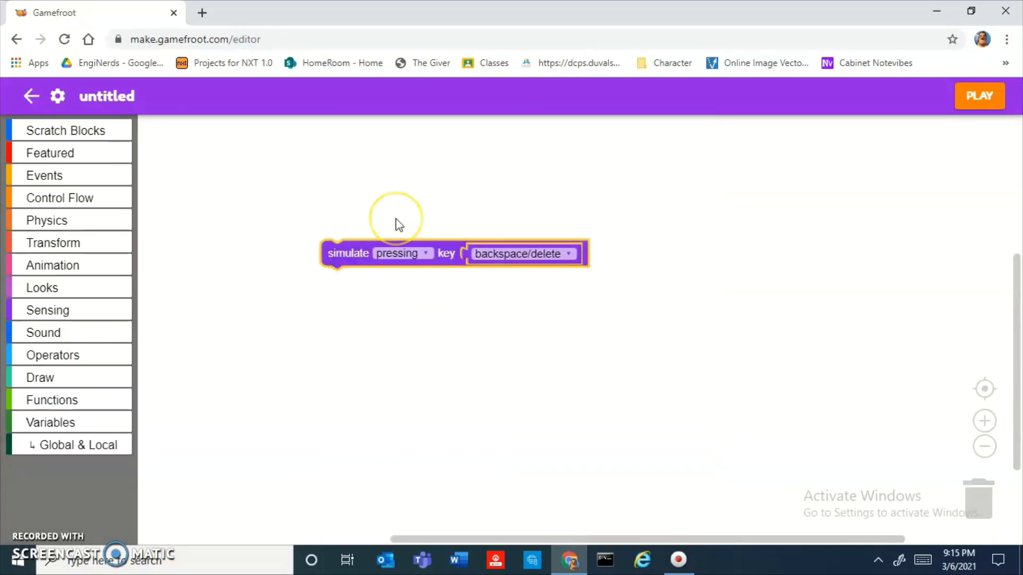
click(551, 256)
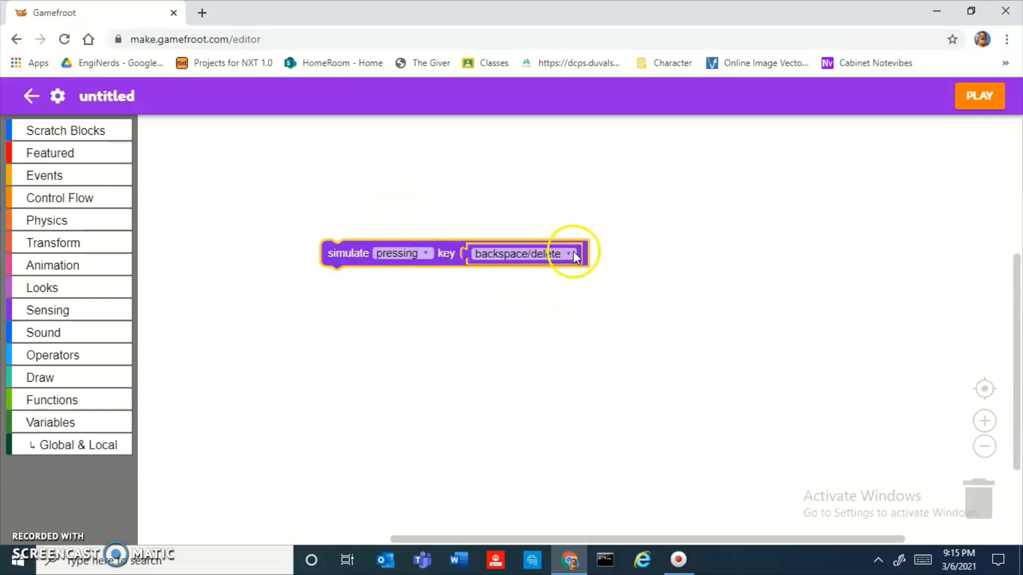
click(568, 255)
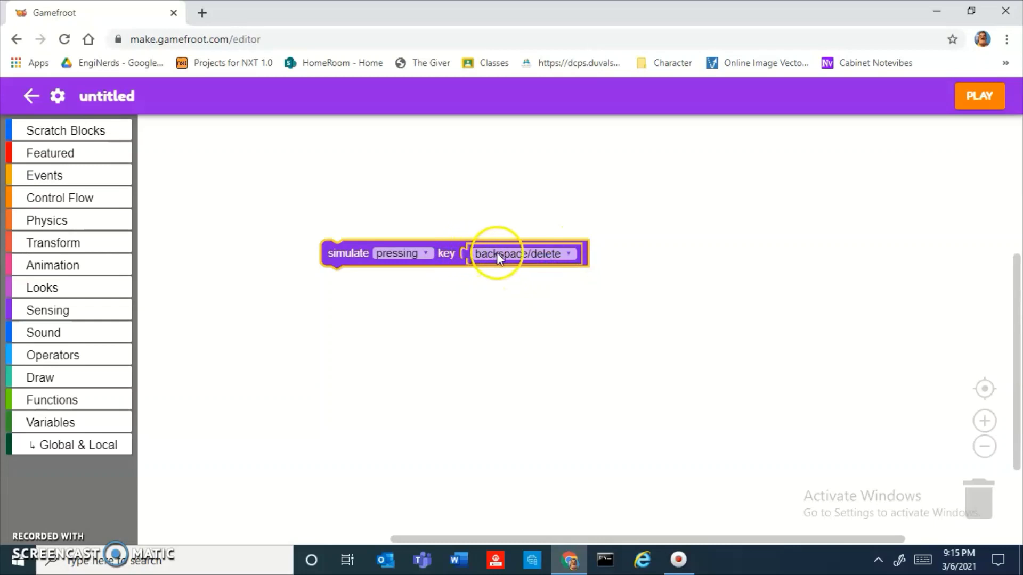
key(ctrl+z)
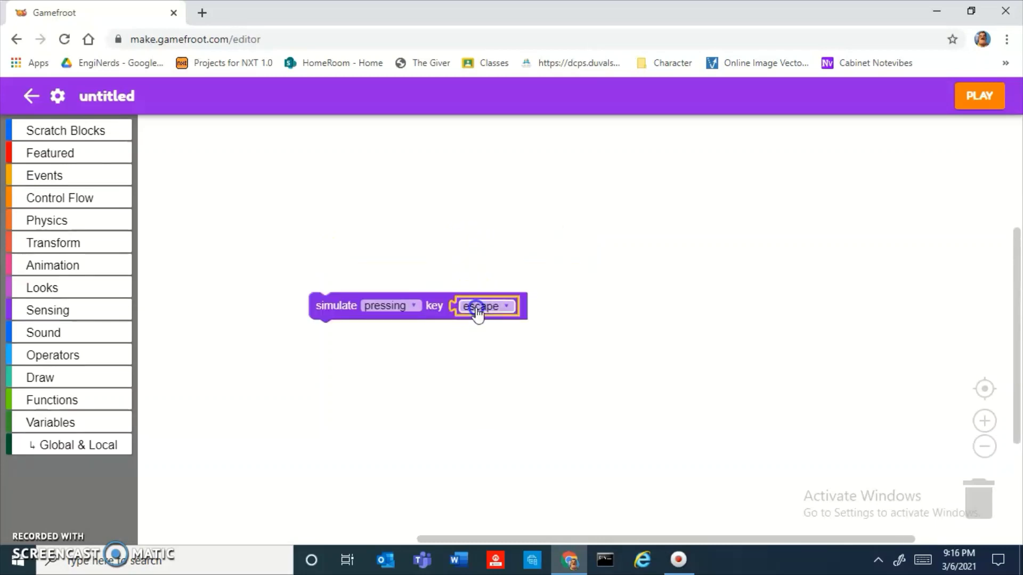
Change the simulated key to ctrl and remove the block from the workspace.
click(472, 300)
scroll(455, 293, down, 15)
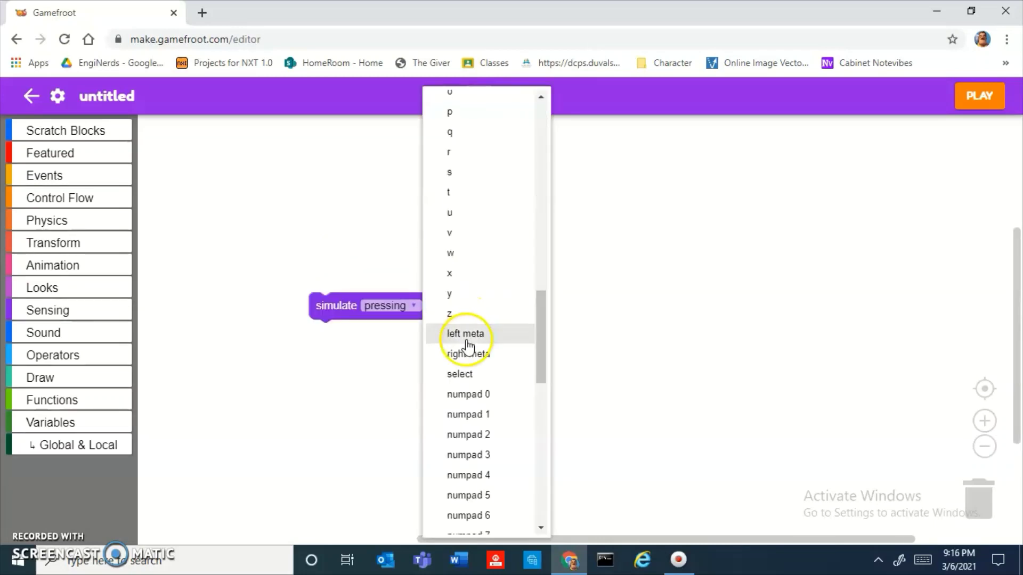
scroll(464, 341, up, 15)
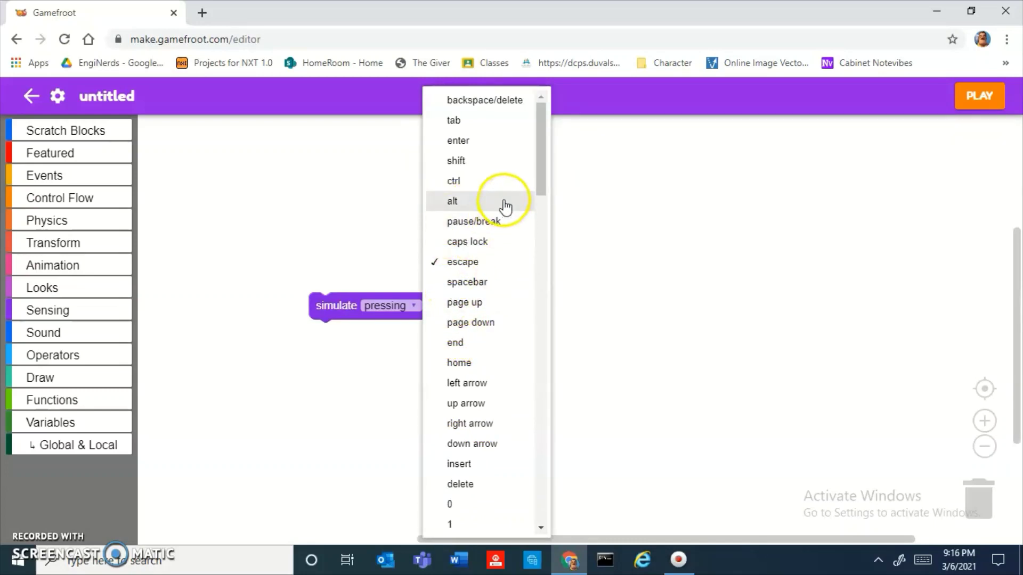
click(465, 187)
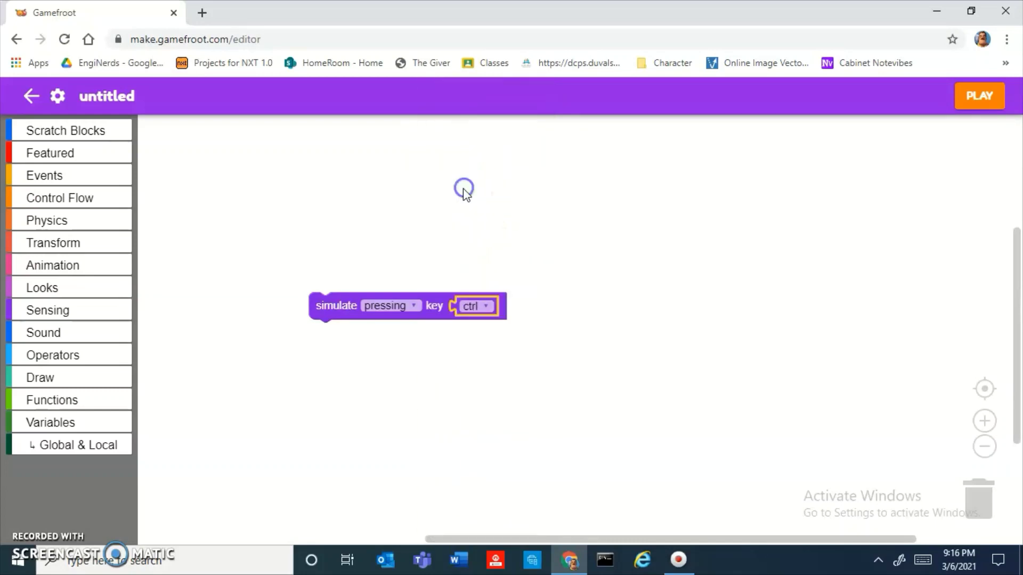
drag(306, 334, 93, 352)
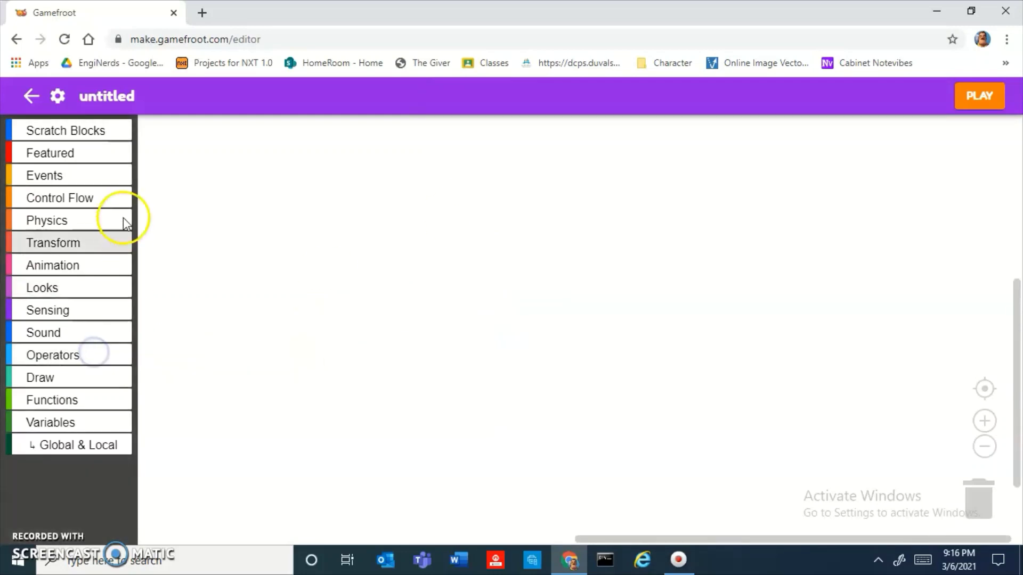
Examine the motion, looks, events and control flow blocks within the Scratch Blocks category.
click(97, 123)
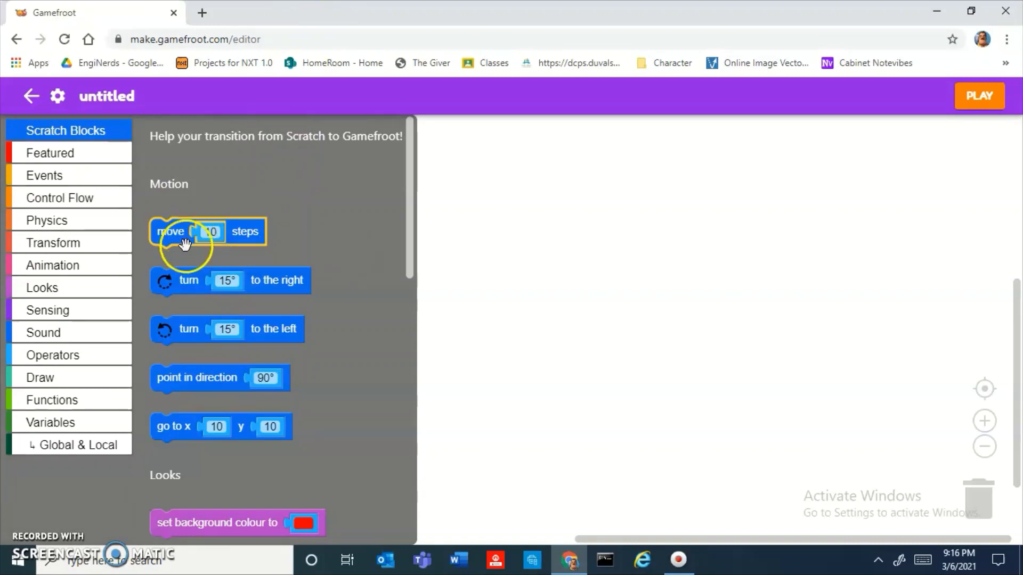
scroll(182, 288, down, 15)
scroll(175, 266, up, 7)
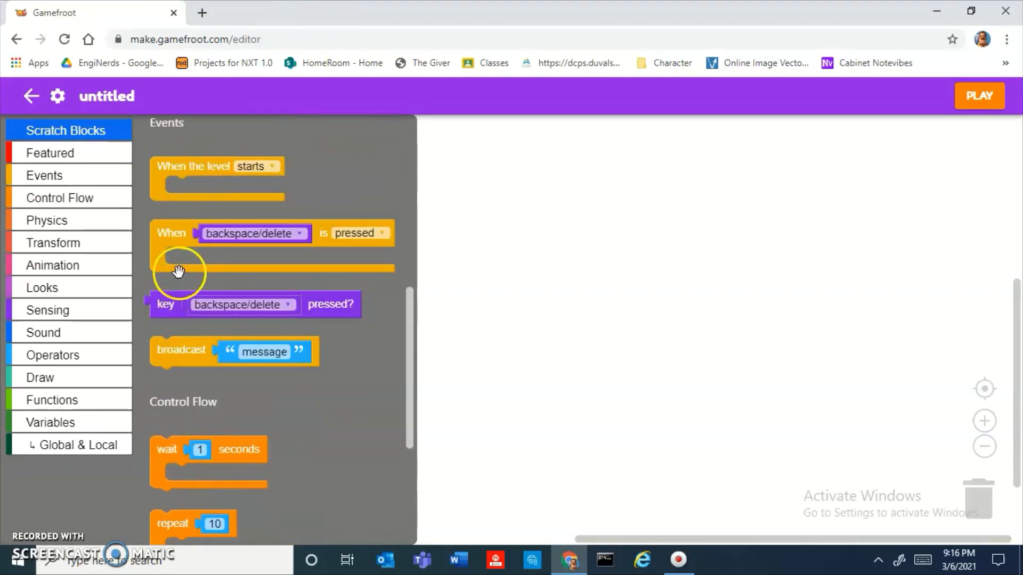
scroll(165, 236, down, 3)
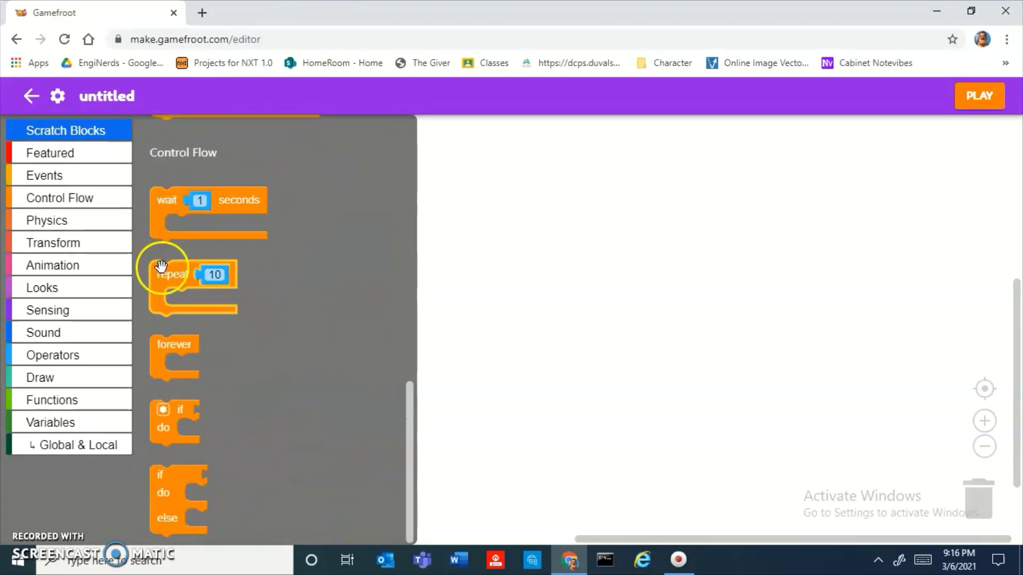
scroll(161, 265, up, 5)
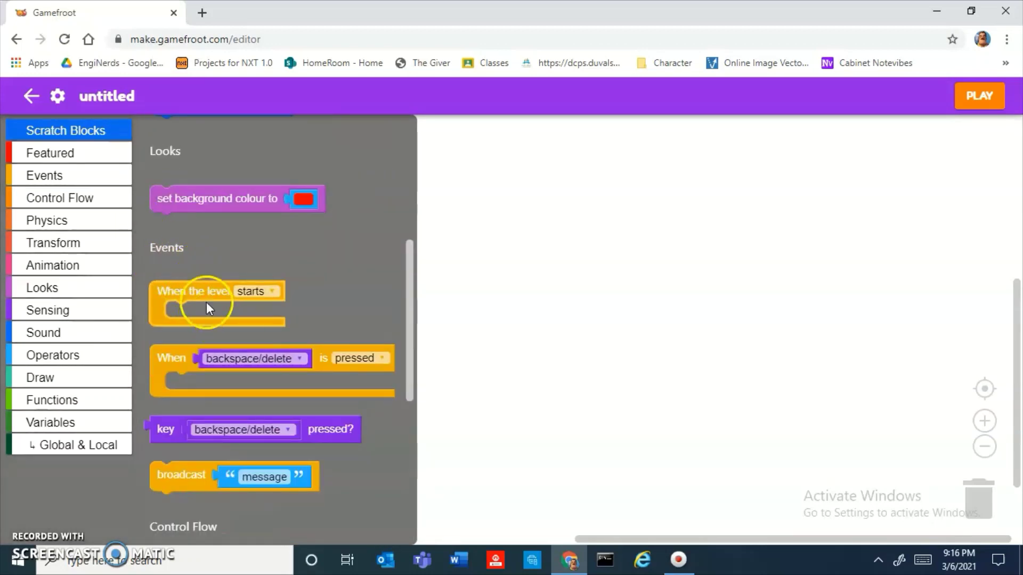
scroll(200, 304, up, 4)
scroll(200, 303, down, 9)
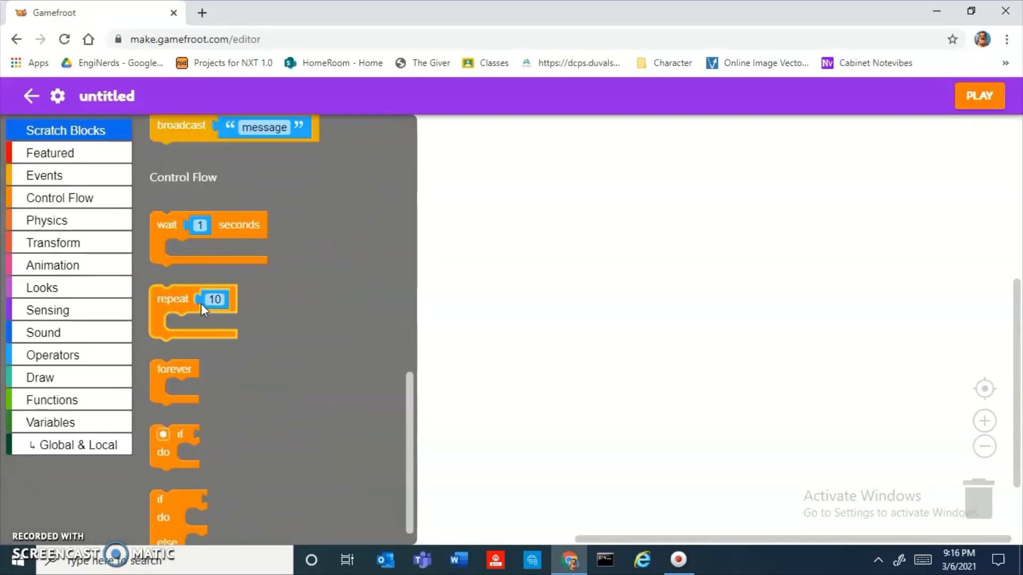
scroll(200, 302, down, 1)
Look at the mouse and keyboard blocks in the Events category again.
click(50, 143)
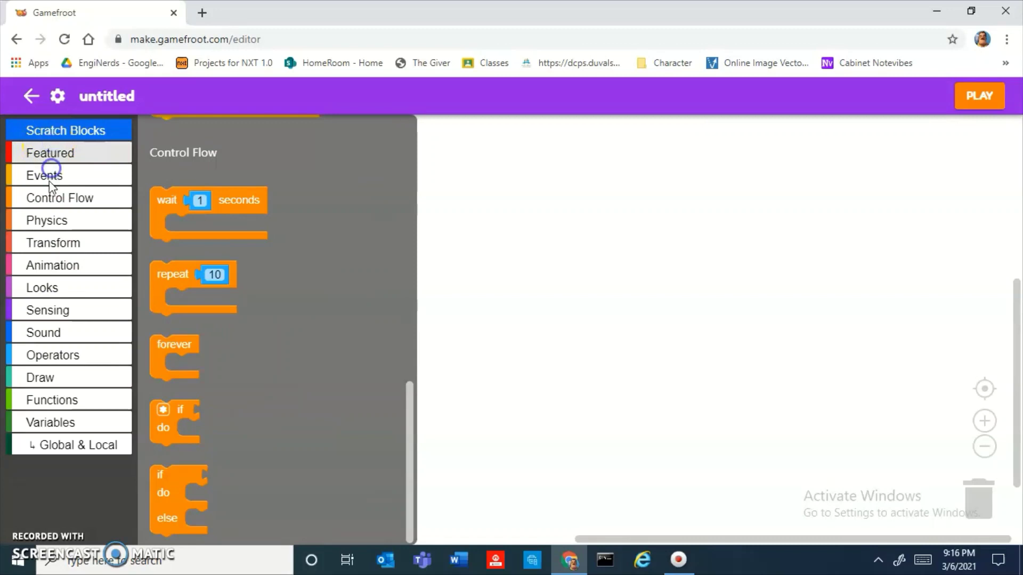
click(49, 179)
scroll(290, 292, down, 5)
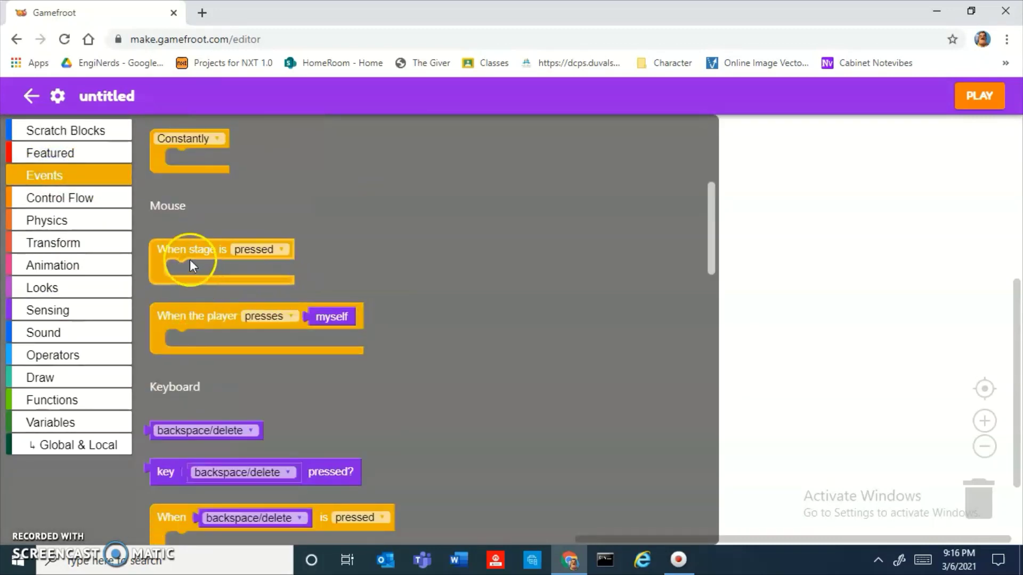
drag(187, 258, 128, 290)
Open the Scratch website, scratch.mit.edu, in a new browser tab.
click(202, 12)
text(s)
key(Return)
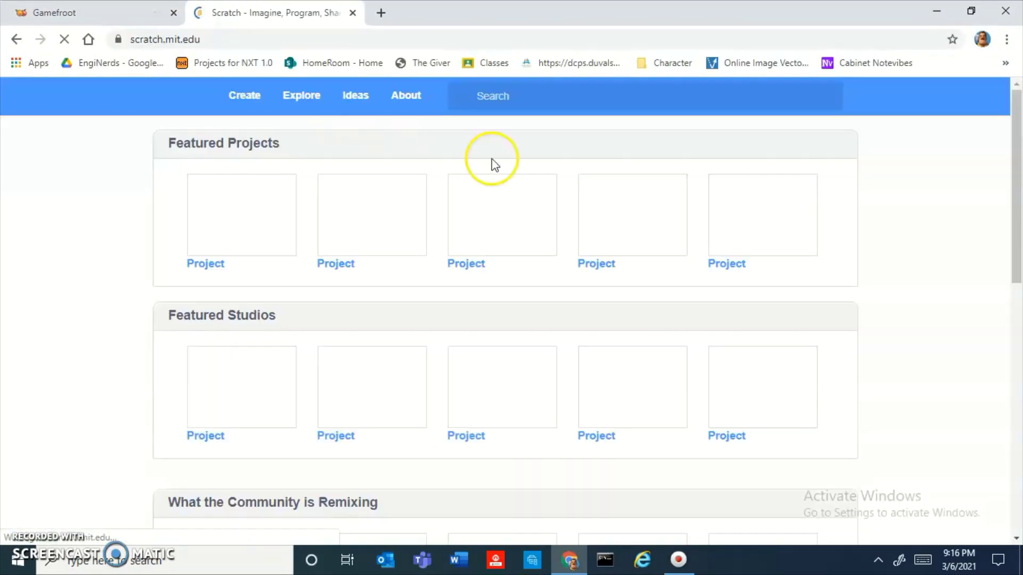
Create a new Scratch project and add a "when stage clicked" block to the stage's script.
click(244, 107)
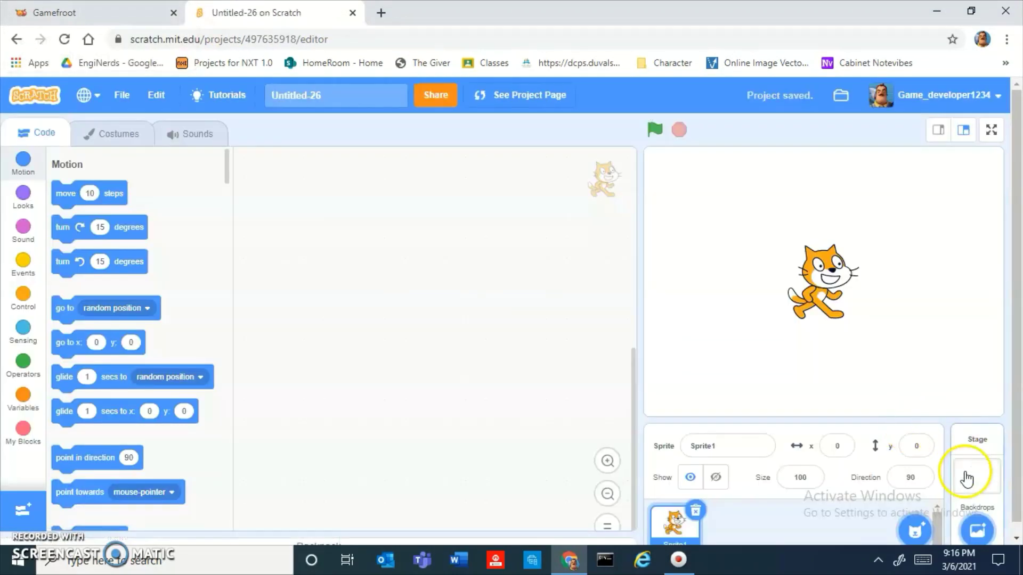
click(970, 493)
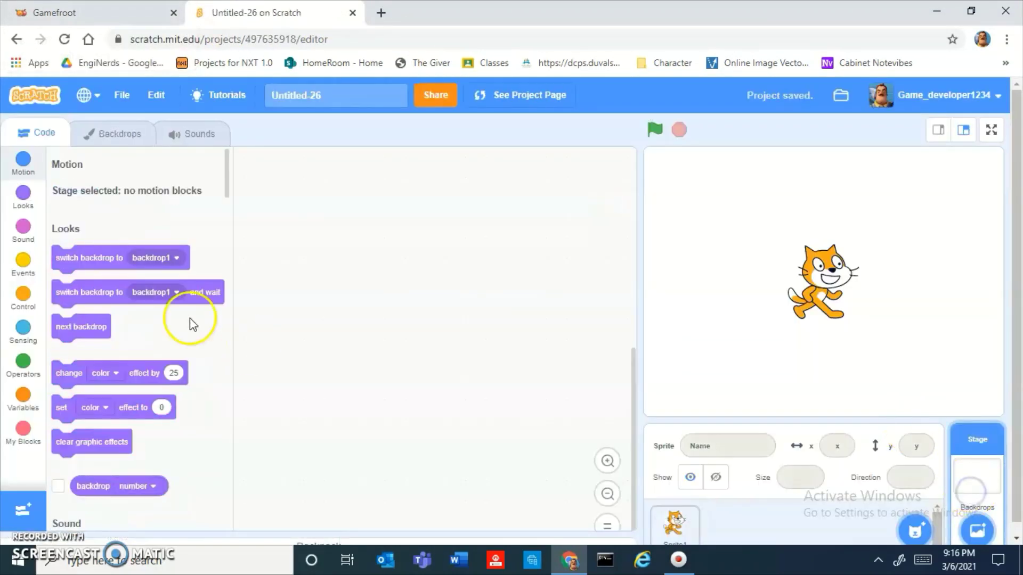
click(23, 261)
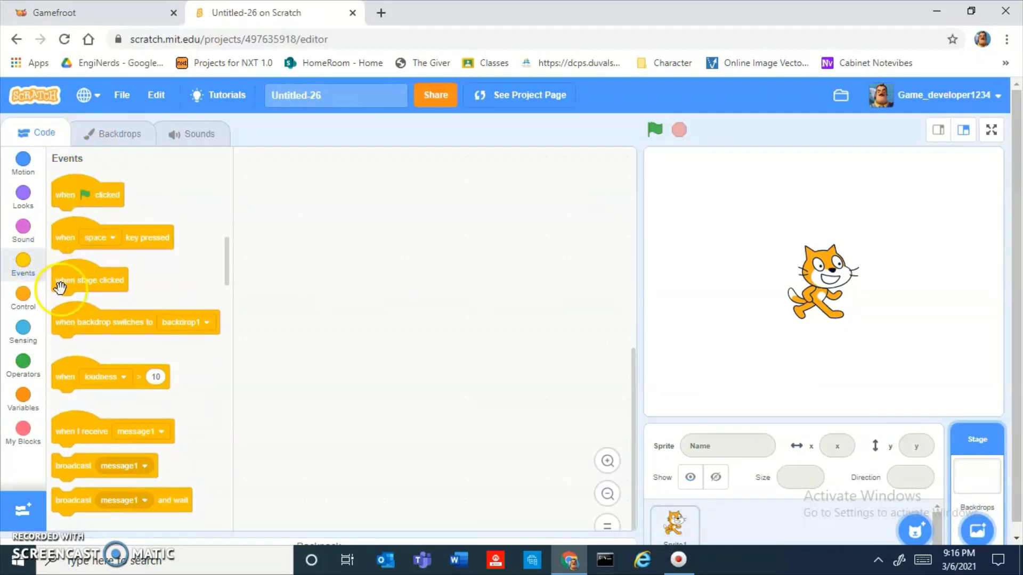
drag(103, 276, 330, 235)
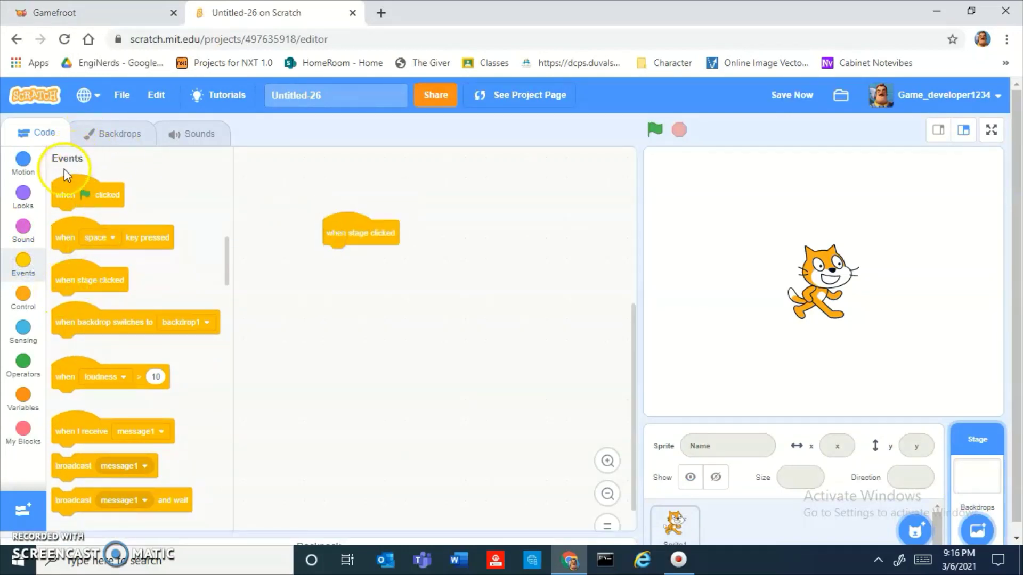
Attach a "start sound pop" block beneath the "when stage clicked" block.
click(24, 195)
click(23, 228)
drag(72, 216, 343, 254)
Test the pop sound script repeatedly on the stage and save the project.
click(740, 248)
click(742, 248)
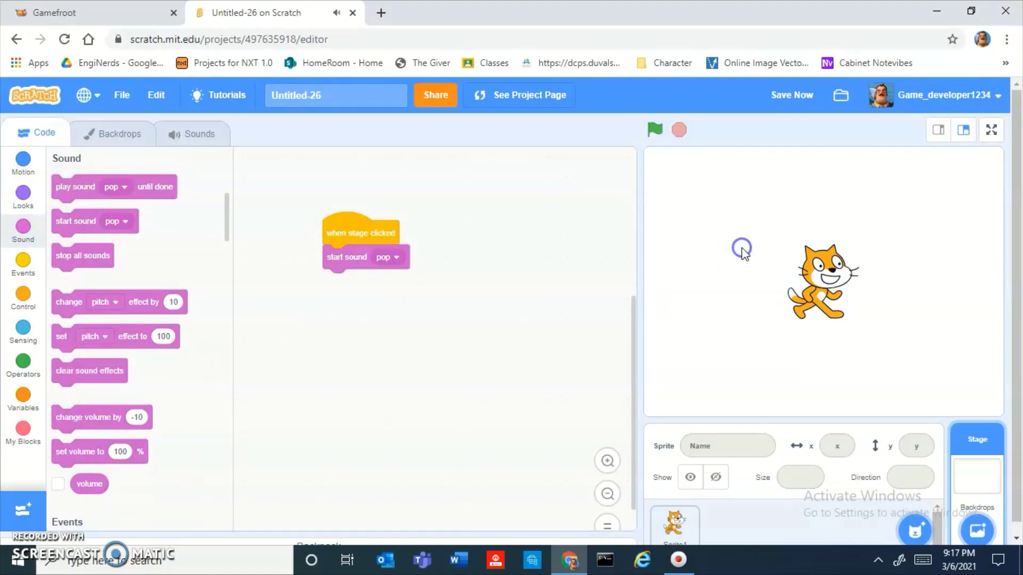
click(742, 248)
click(784, 95)
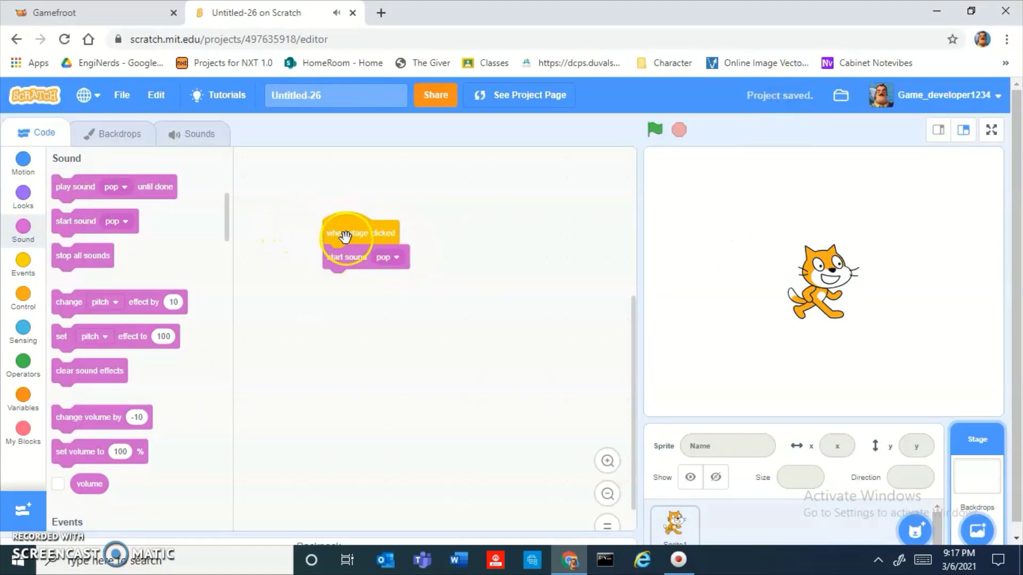
Remove the stage script from the workspace and look through the Operators, Events and Sensing blocks.
drag(345, 238, 123, 393)
click(23, 360)
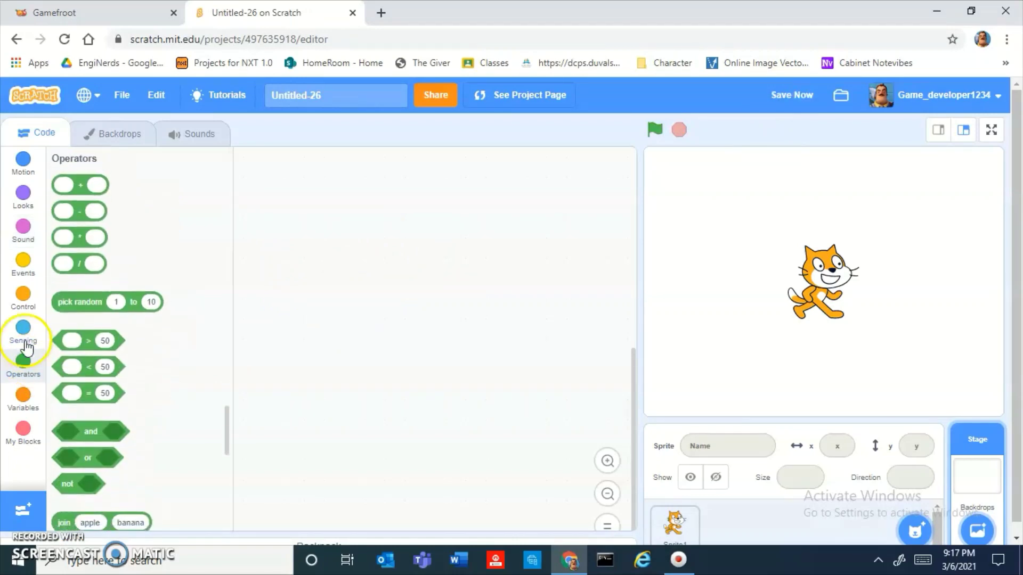
click(23, 267)
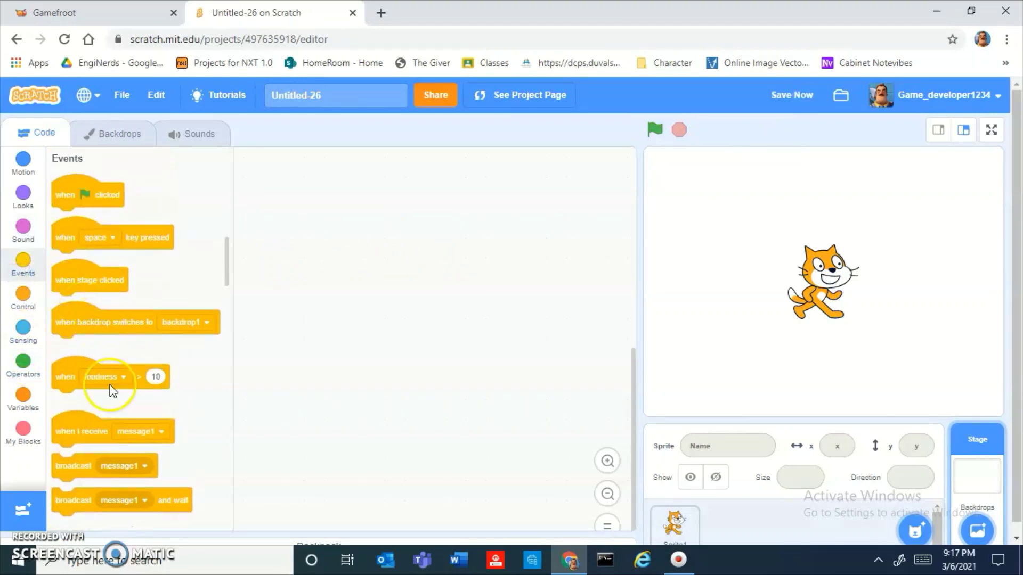
scroll(101, 411, down, 5)
scroll(153, 465, down, 10)
Run and stop the "ask What's your name? and wait" block, and close the Scratch tab, discarding unsaved changes.
click(53, 230)
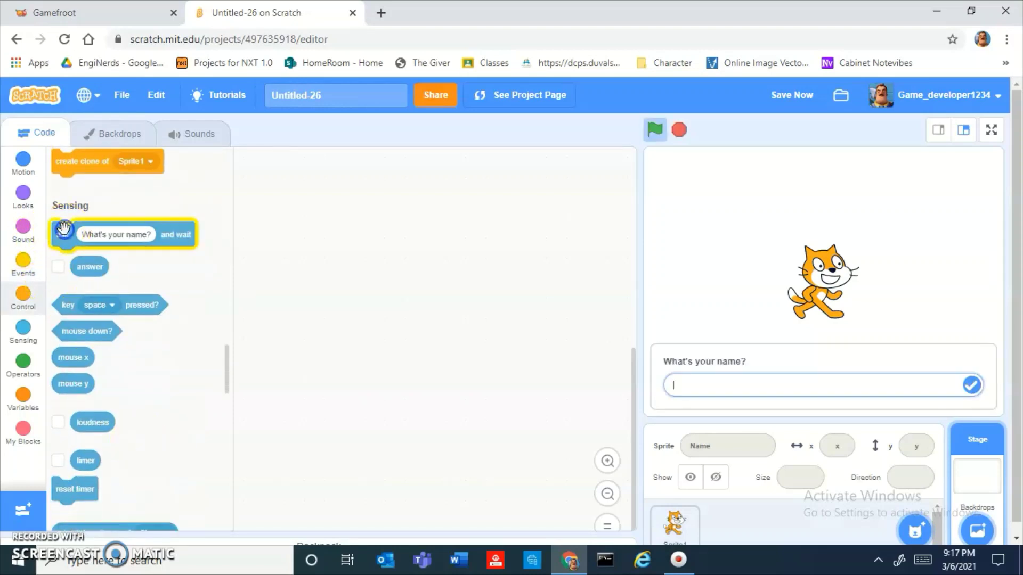
click(559, 235)
click(678, 129)
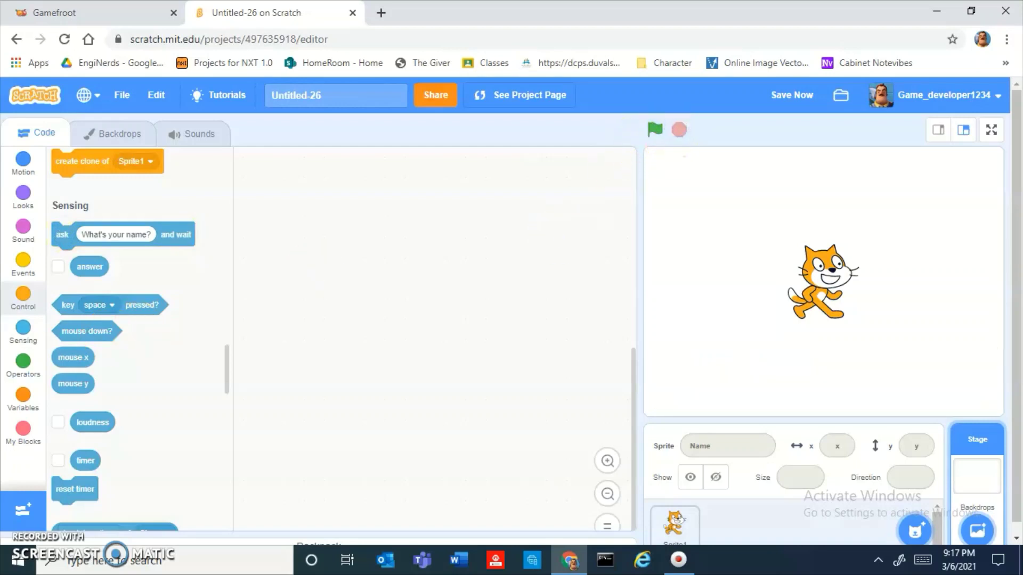
click(353, 13)
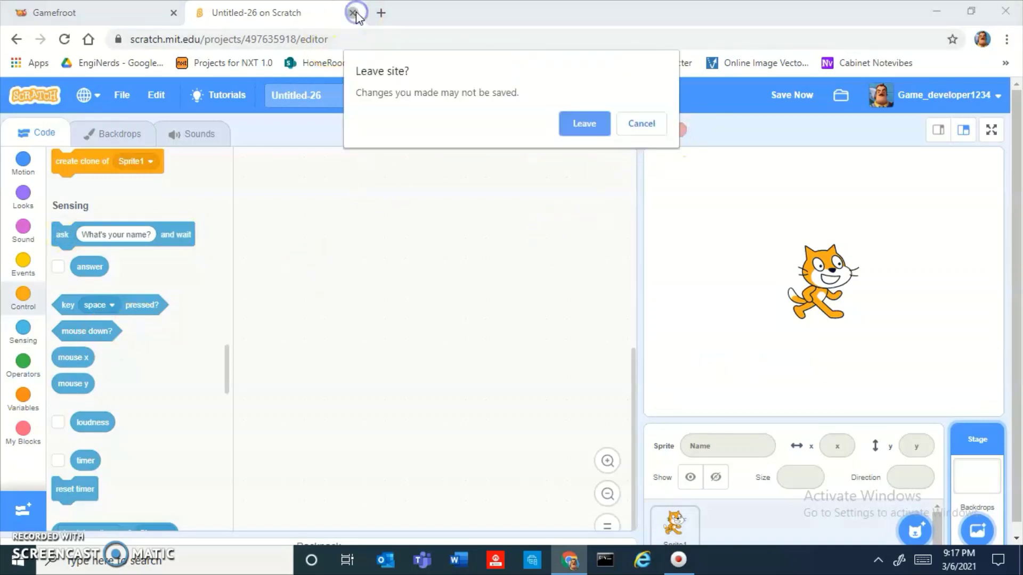
click(596, 123)
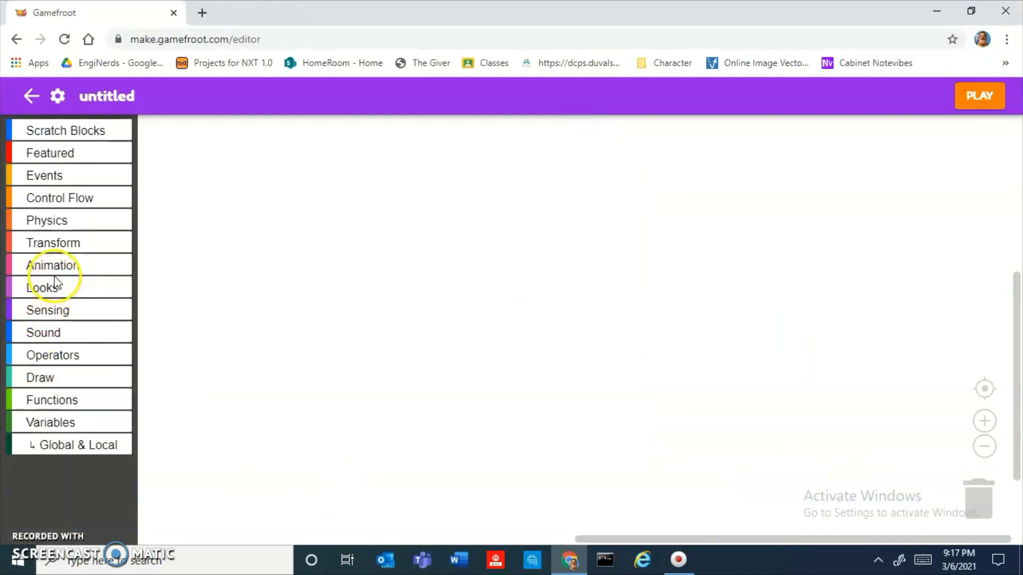
Look through Gamefroot's Animation blocks and its Looks blocks, including the stage and camera groups.
click(54, 274)
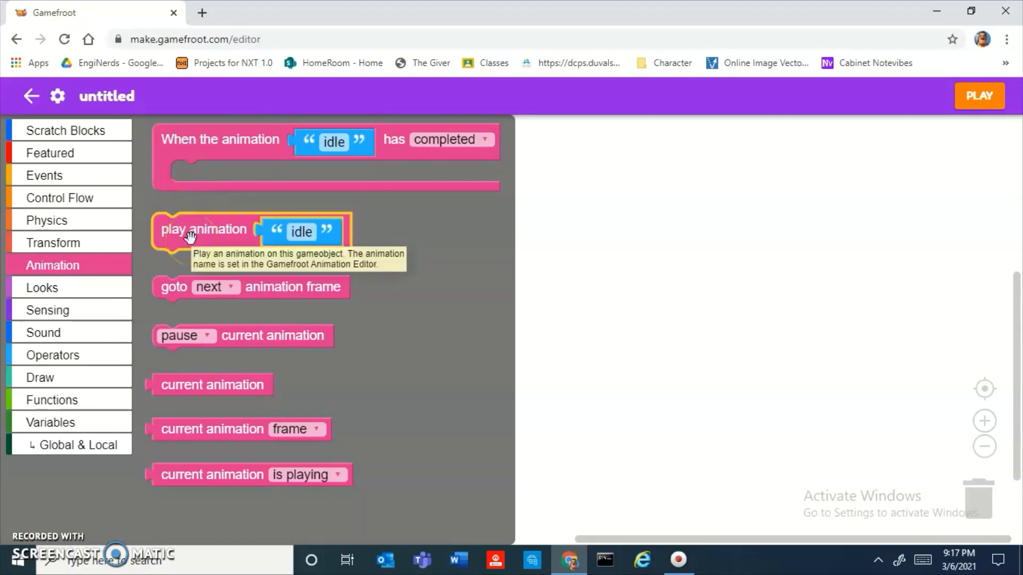
click(250, 230)
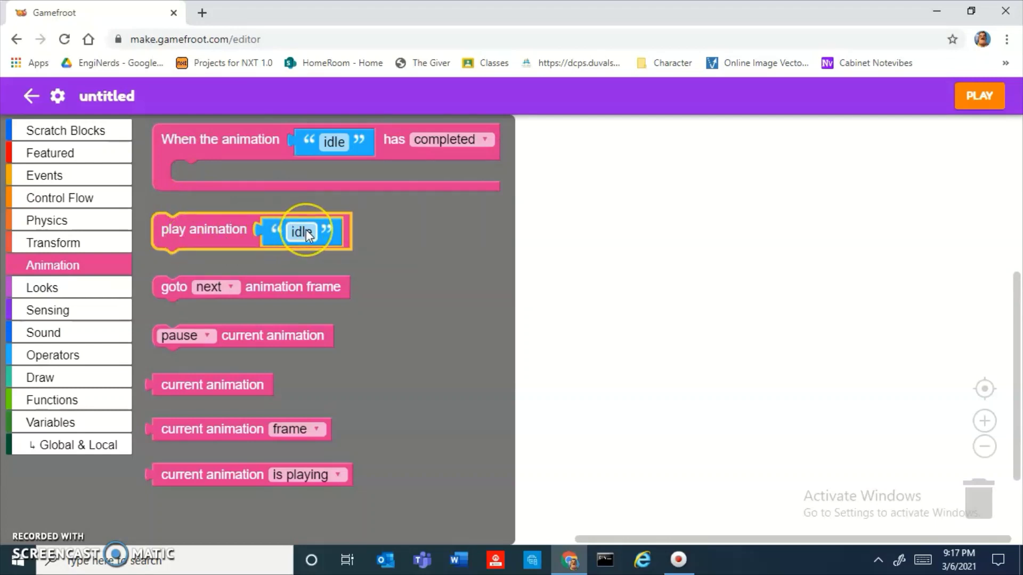
click(112, 291)
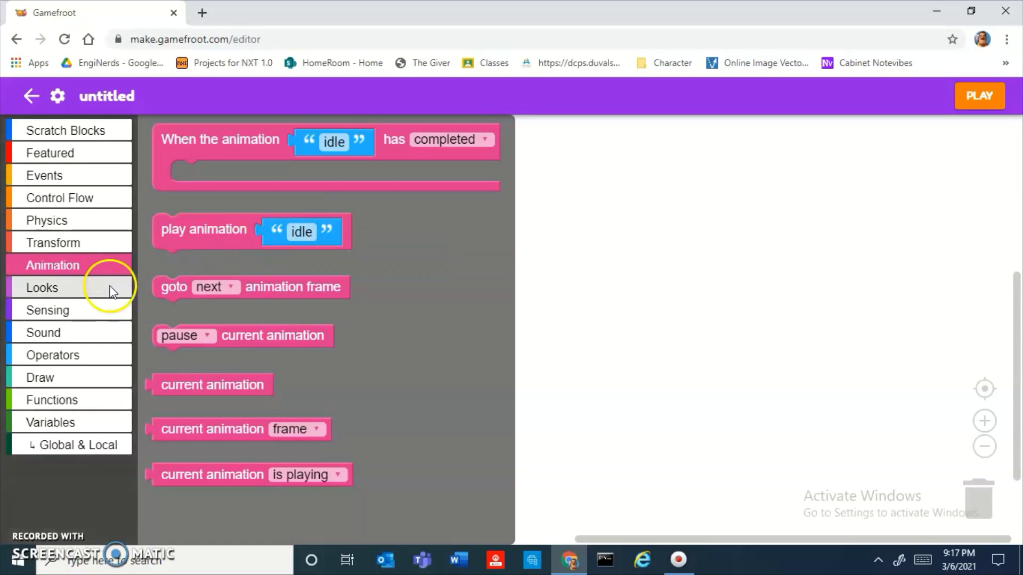
click(74, 288)
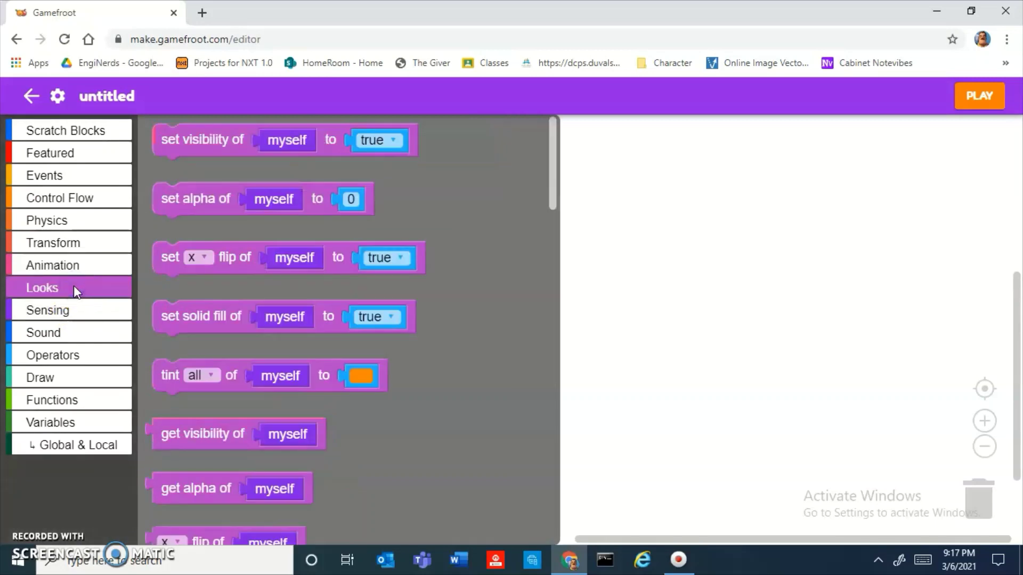
scroll(419, 448, down, 3)
scroll(420, 449, down, 5)
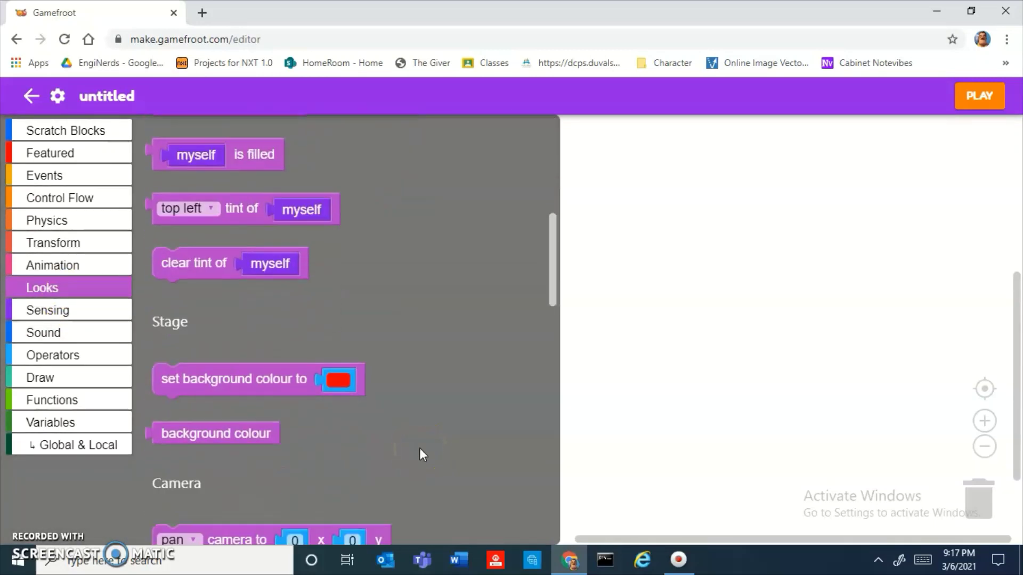
click(53, 294)
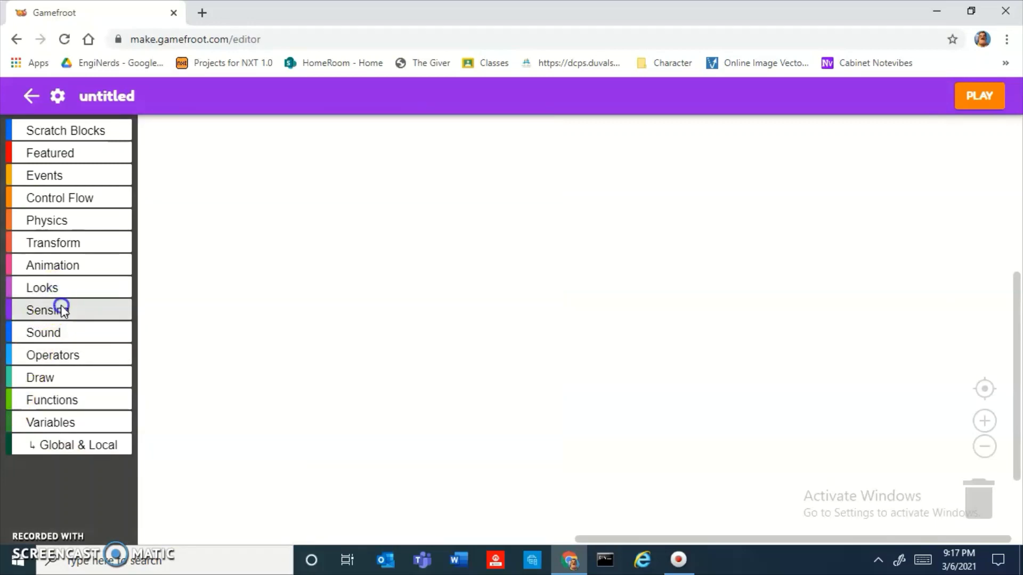
Look through Gamefroot's Sensing blocks, including the Tagging, Game and Class groups.
click(59, 308)
scroll(328, 485, down, 10)
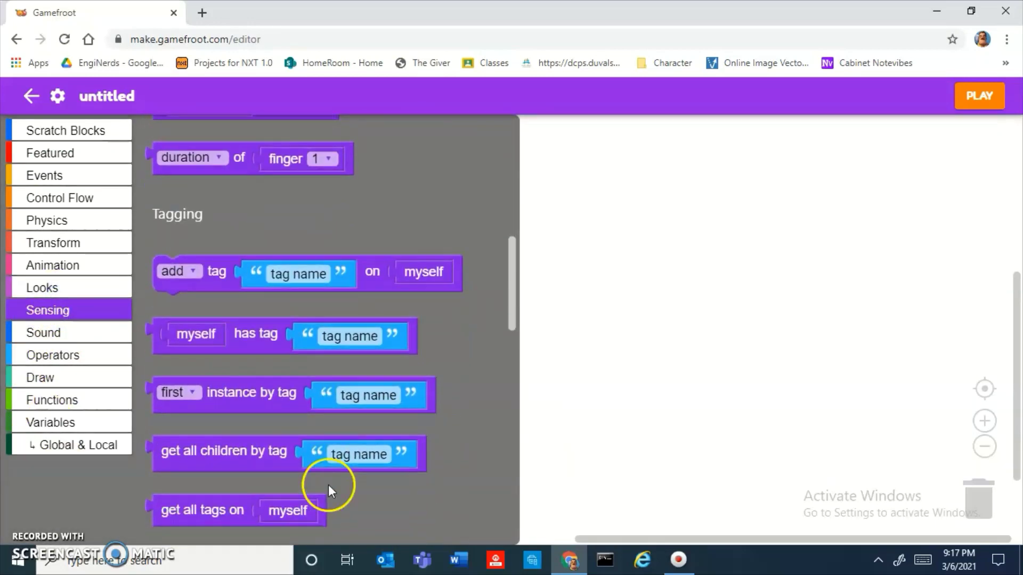
scroll(402, 248, down, 5)
scroll(408, 237, up, 10)
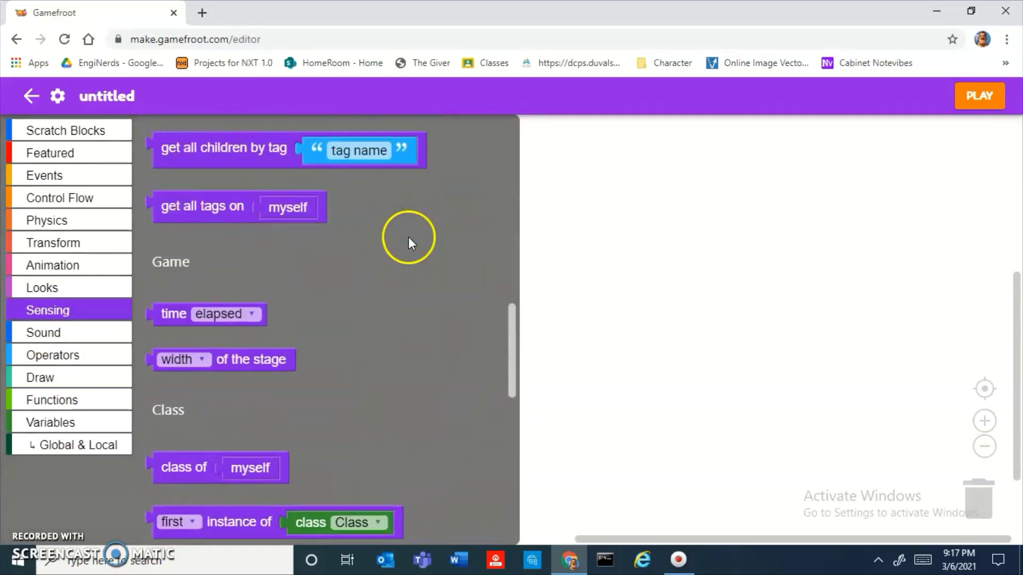
scroll(336, 341, up, 2)
scroll(320, 380, down, 2)
drag(298, 335, 107, 424)
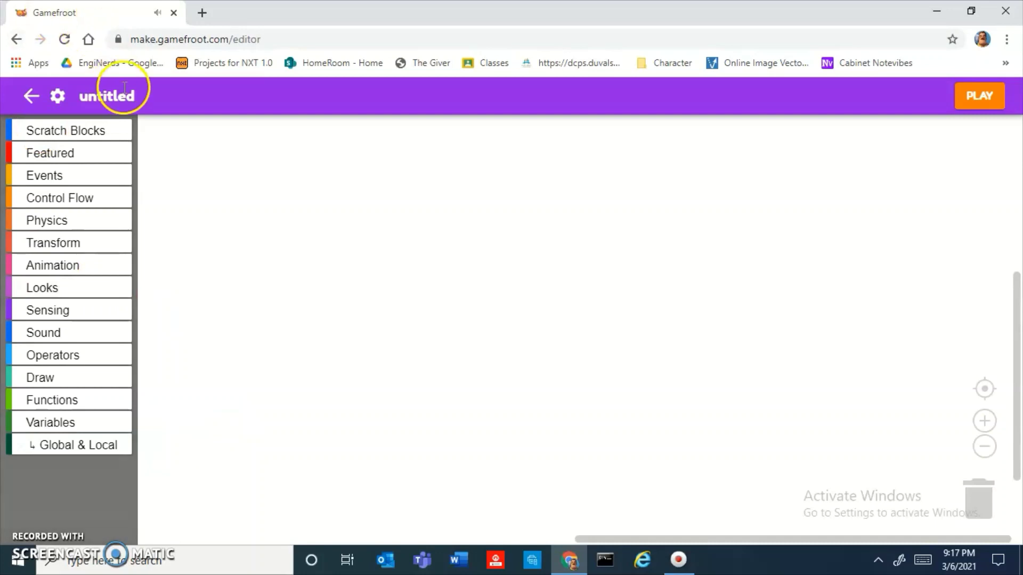
Return from the script editor to the dungeon level editor and restore the browser zoom to 100%.
click(41, 96)
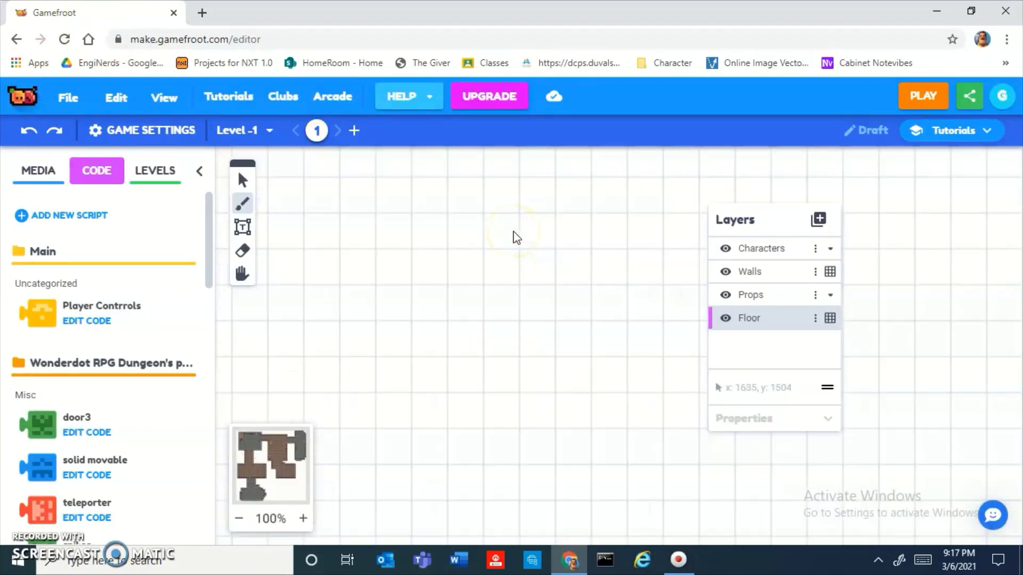
scroll(516, 237, down, 3)
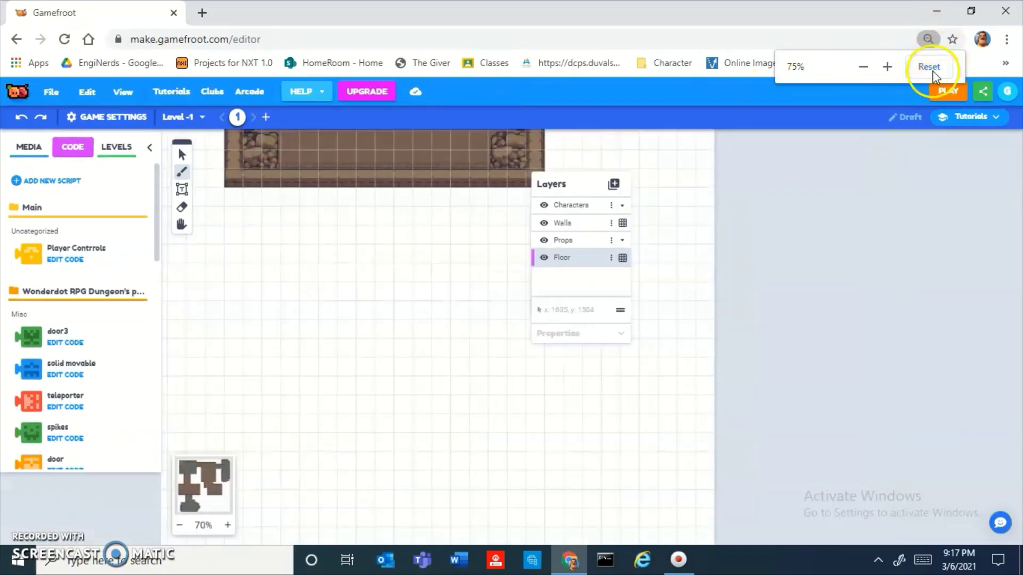
click(929, 66)
Paint a room-sized patch of stone tiles on the Floor layer in the empty area below the brown room.
scroll(455, 312, down, 5)
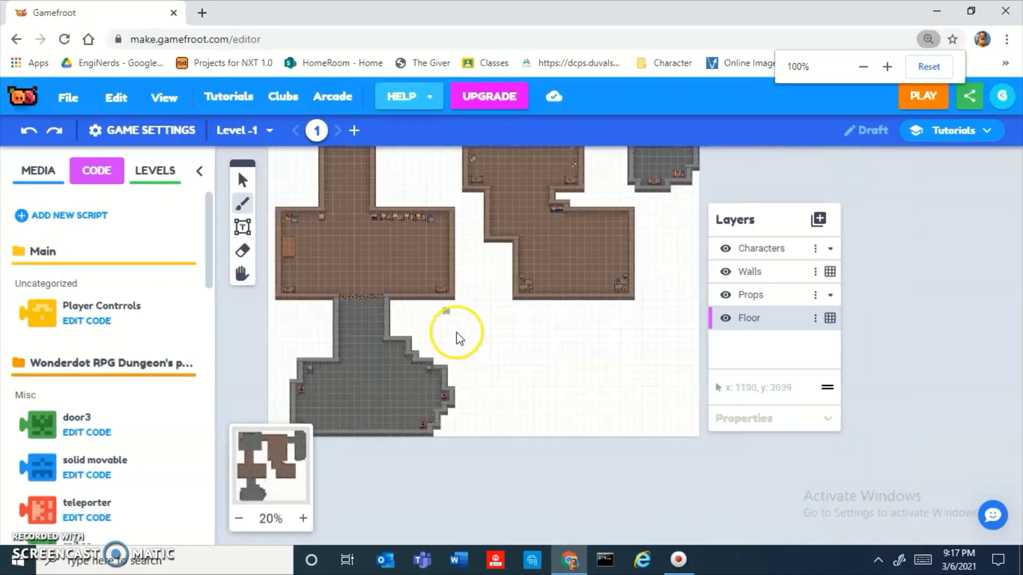
scroll(496, 341, up, 5)
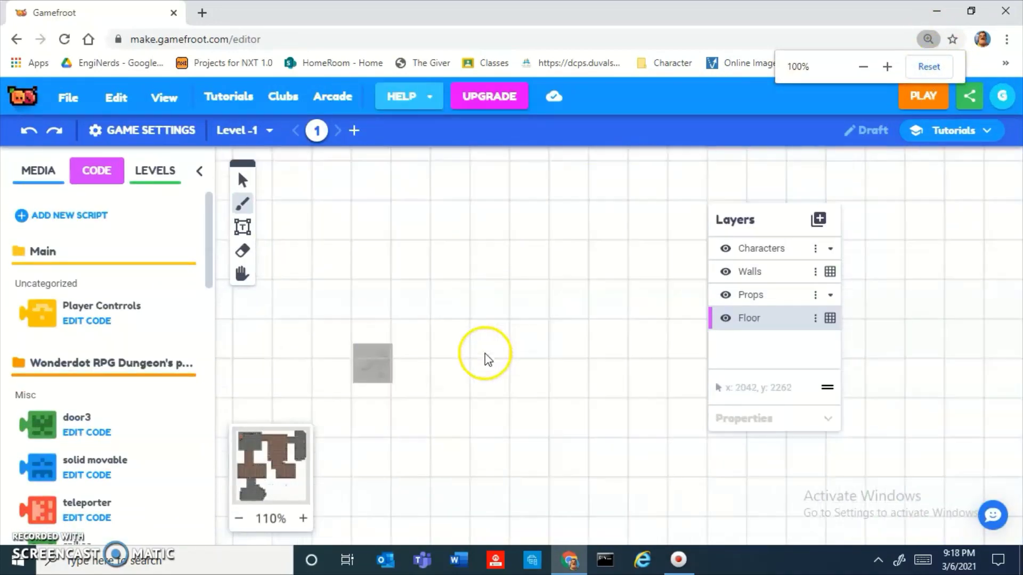
mouse_move(426, 341)
mouse_down()
mouse_move(379, 383)
mouse_move(373, 293)
mouse_move(476, 314)
mouse_move(377, 359)
mouse_move(484, 360)
mouse_move(484, 337)
mouse_up()
drag(558, 327, 566, 304)
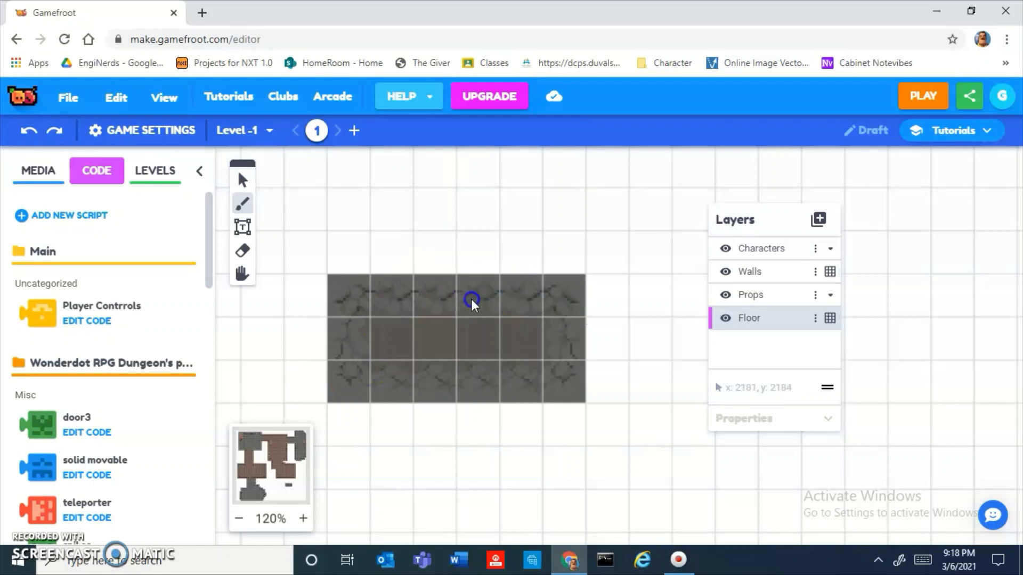
mouse_move(463, 304)
mouse_down()
mouse_move(338, 287)
mouse_move(392, 255)
mouse_move(500, 251)
mouse_move(582, 269)
mouse_move(610, 366)
mouse_move(448, 395)
mouse_move(279, 384)
mouse_move(302, 274)
mouse_move(443, 232)
mouse_move(646, 248)
mouse_move(637, 321)
mouse_move(674, 426)
mouse_move(472, 432)
mouse_move(377, 477)
mouse_move(646, 484)
mouse_move(685, 326)
mouse_move(617, 190)
mouse_move(610, 255)
mouse_up()
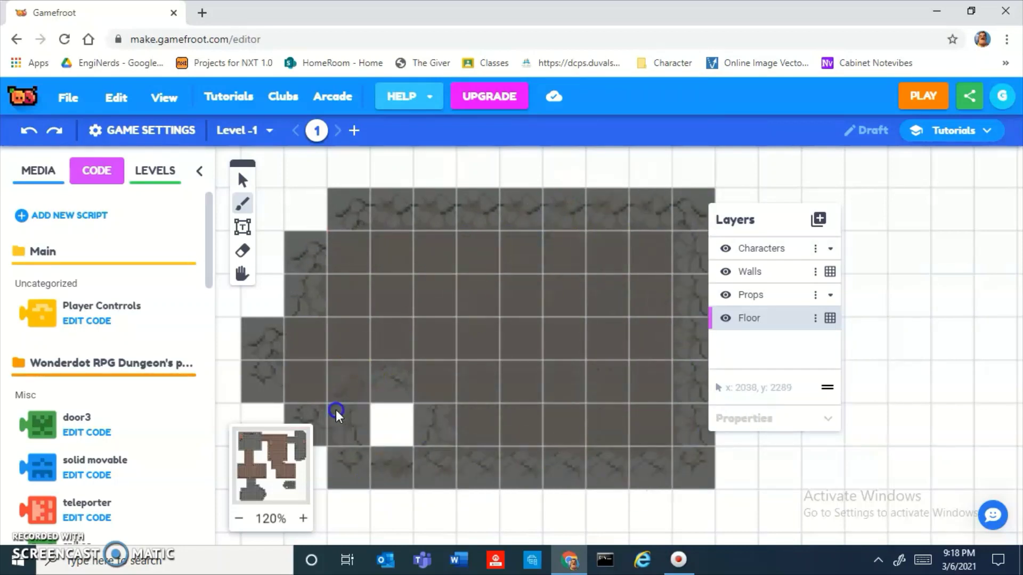
mouse_move(334, 421)
mouse_down()
mouse_move(352, 345)
mouse_move(242, 245)
mouse_move(274, 392)
mouse_move(403, 218)
mouse_move(464, 452)
mouse_move(570, 512)
mouse_up()
Extend the painted stone floor downward with more irregular strokes on the Floor layer.
scroll(571, 509, down, 2)
key(space)
mouse_move(530, 322)
mouse_down()
mouse_move(467, 261)
mouse_move(440, 213)
mouse_up()
mouse_move(464, 308)
mouse_down()
mouse_move(455, 283)
mouse_move(418, 311)
mouse_move(465, 313)
mouse_move(465, 382)
mouse_move(397, 371)
mouse_move(402, 397)
mouse_up()
mouse_move(434, 426)
mouse_down()
mouse_move(485, 427)
mouse_move(400, 418)
mouse_up()
scroll(418, 388, up, 4)
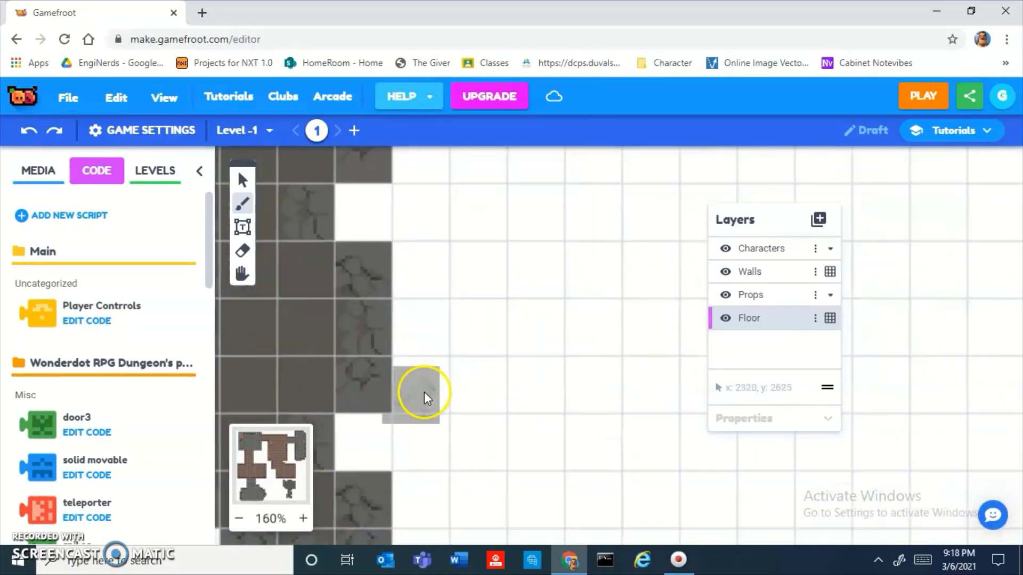
mouse_move(363, 453)
mouse_down()
mouse_move(519, 336)
mouse_move(455, 256)
mouse_move(475, 318)
mouse_move(359, 247)
mouse_move(410, 195)
mouse_move(478, 171)
mouse_move(607, 267)
mouse_move(544, 472)
mouse_move(455, 478)
mouse_move(425, 507)
mouse_move(426, 256)
mouse_move(420, 298)
mouse_move(434, 335)
mouse_move(304, 370)
mouse_move(881, 281)
mouse_move(681, 240)
mouse_move(562, 247)
mouse_up()
scroll(557, 256, down, 2)
scroll(557, 256, down, 4)
drag(468, 308, 464, 346)
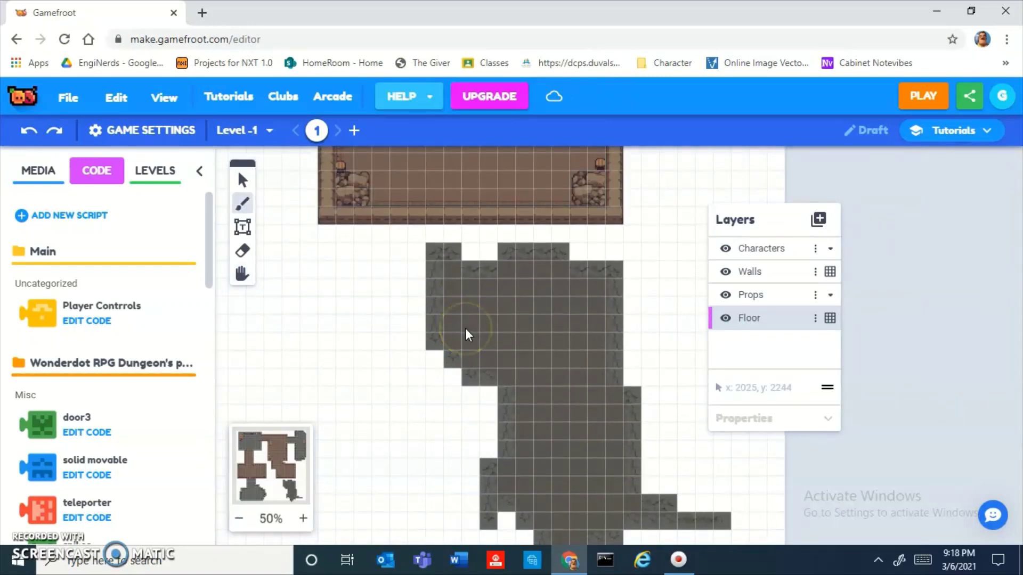
Undo the recent floor strokes that extended the stone room downward.
click(258, 38)
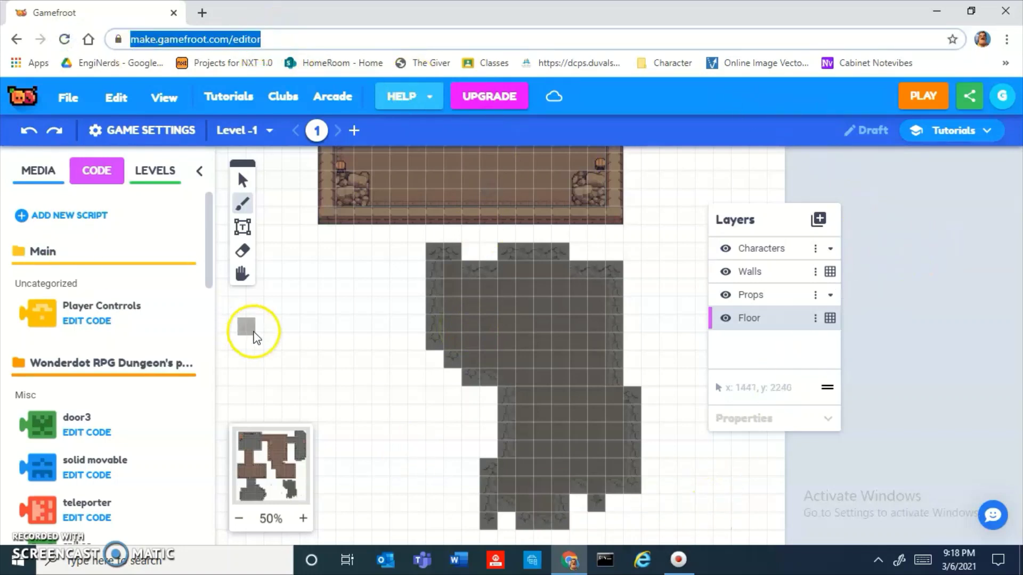
click(289, 361)
key(ctrl+z)
key(ctrl+z)
key(ctrl+z)
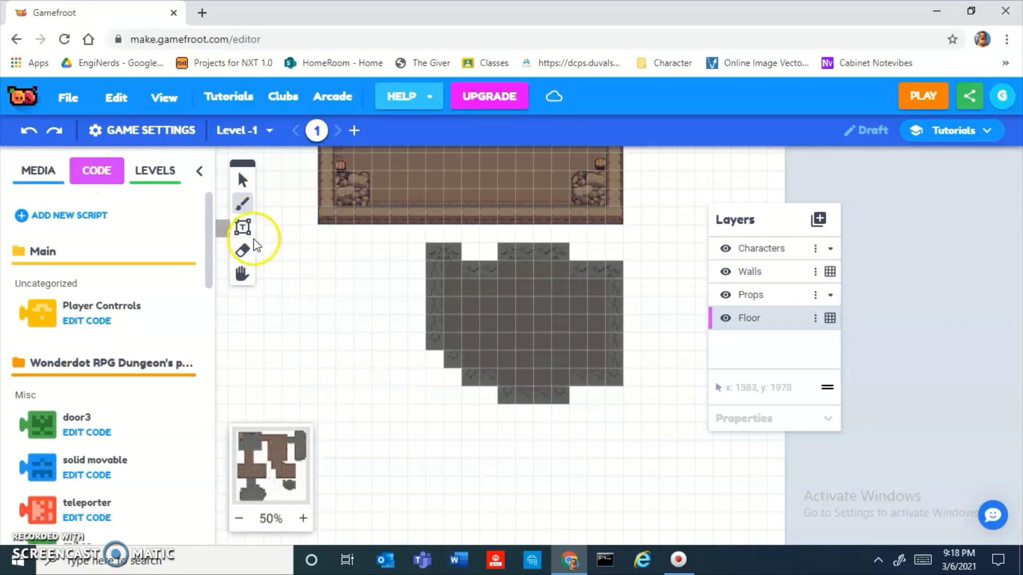
Erase the painted stone floor tiles below the brown room with the eraser, working from the upper rows down.
click(243, 250)
mouse_move(436, 304)
mouse_down()
mouse_move(450, 263)
mouse_move(406, 272)
mouse_move(505, 260)
mouse_up()
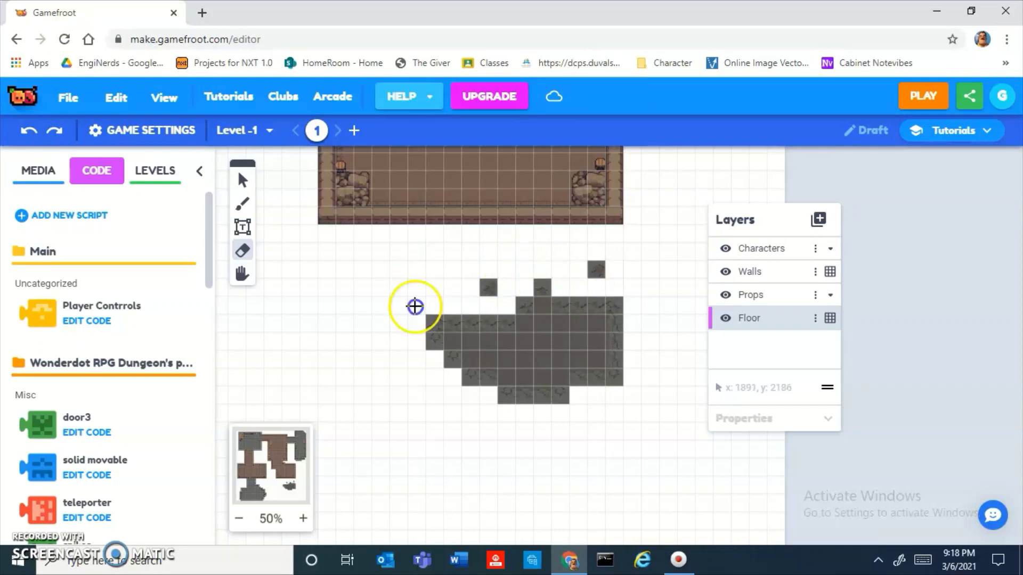
mouse_move(416, 303)
mouse_down()
mouse_move(537, 284)
mouse_move(669, 295)
mouse_move(613, 319)
mouse_move(482, 328)
mouse_up()
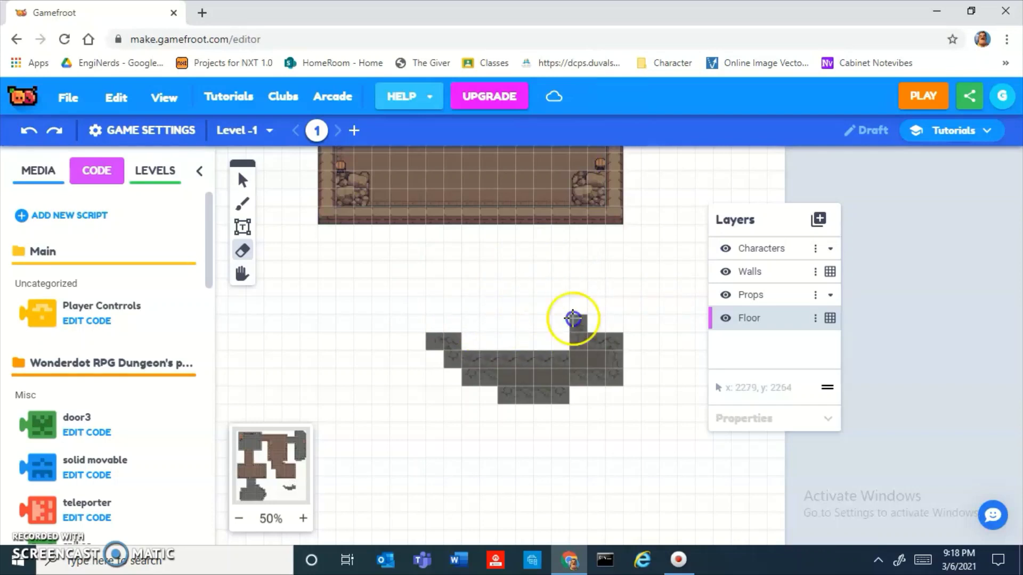
mouse_move(573, 319)
mouse_down()
mouse_move(585, 366)
mouse_move(625, 330)
mouse_up()
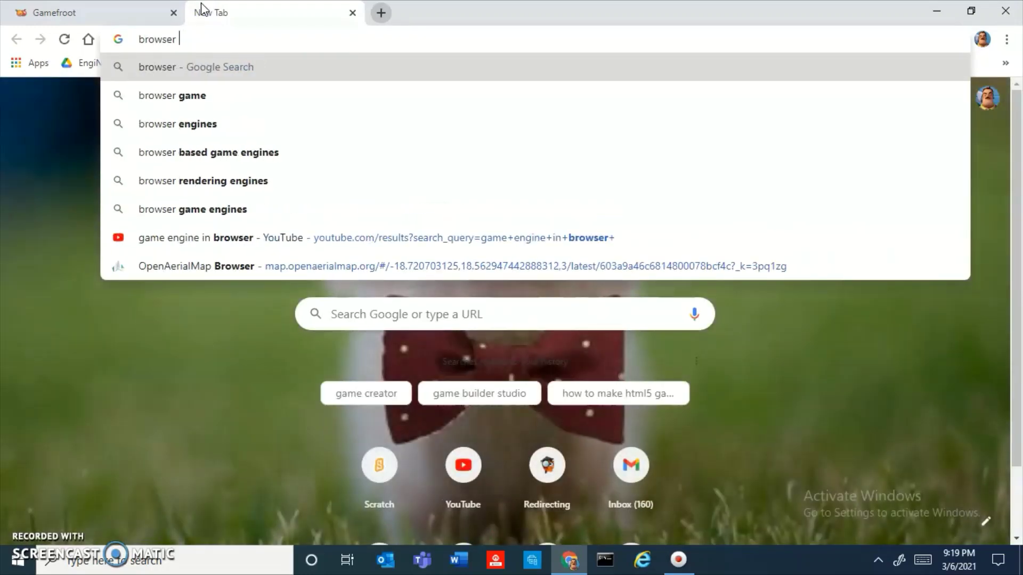
Search the web for "browser based game engines".
text(based)
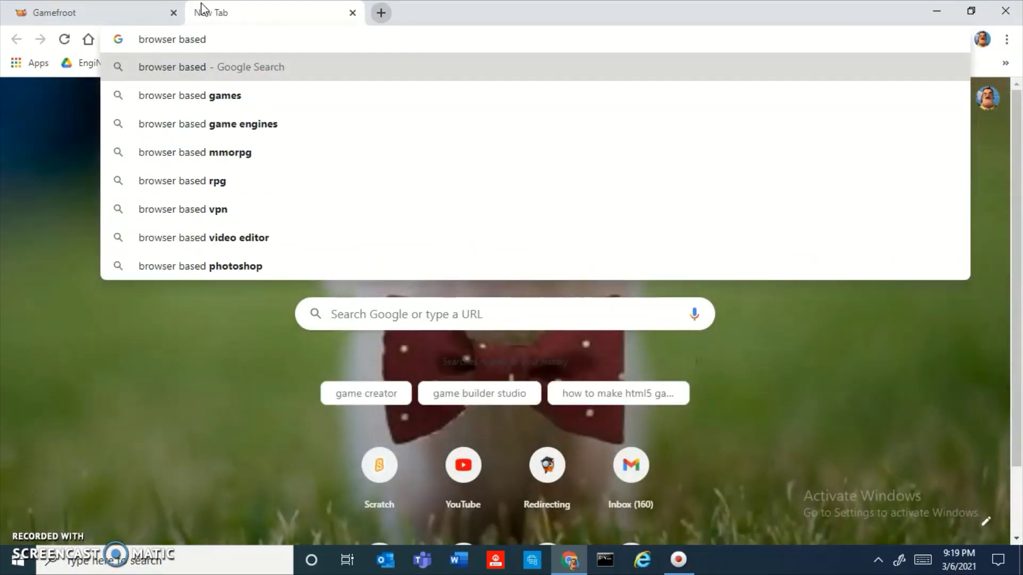
key(Down)
key(Down)
key(Return)
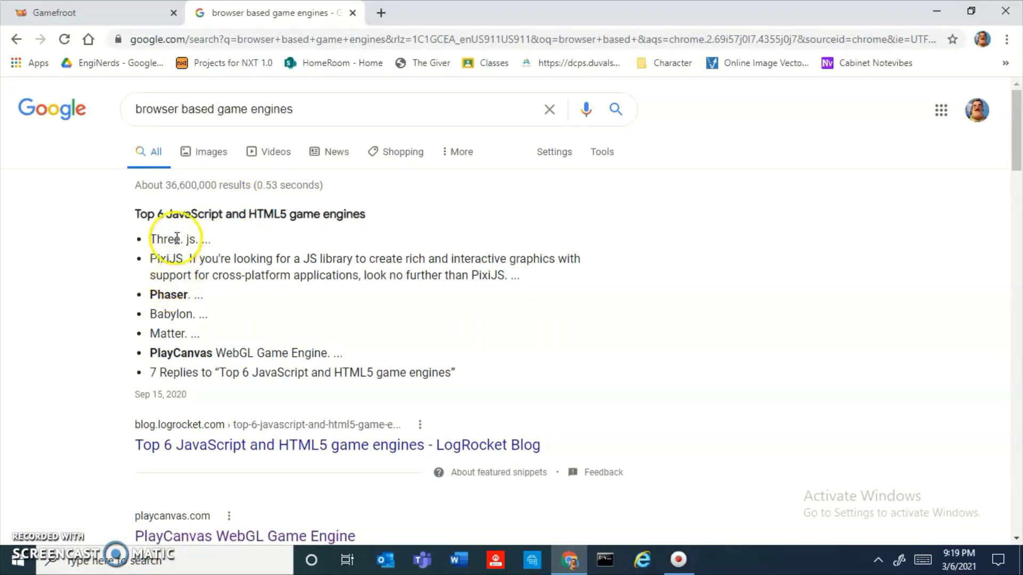
Look through the game engine search results and open the Phaser site in a new tab.
scroll(118, 304, down, 3)
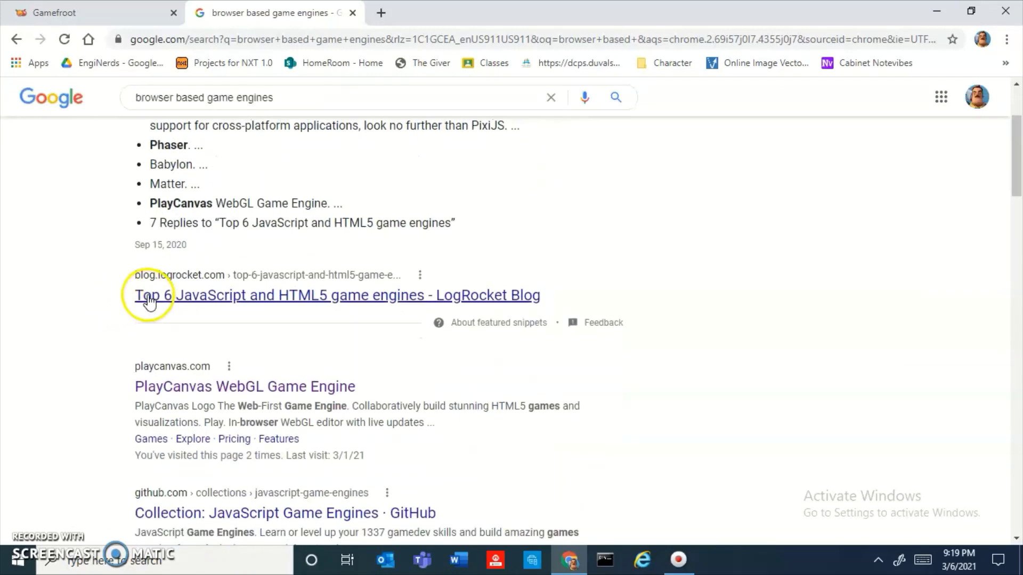
scroll(151, 317, down, 4)
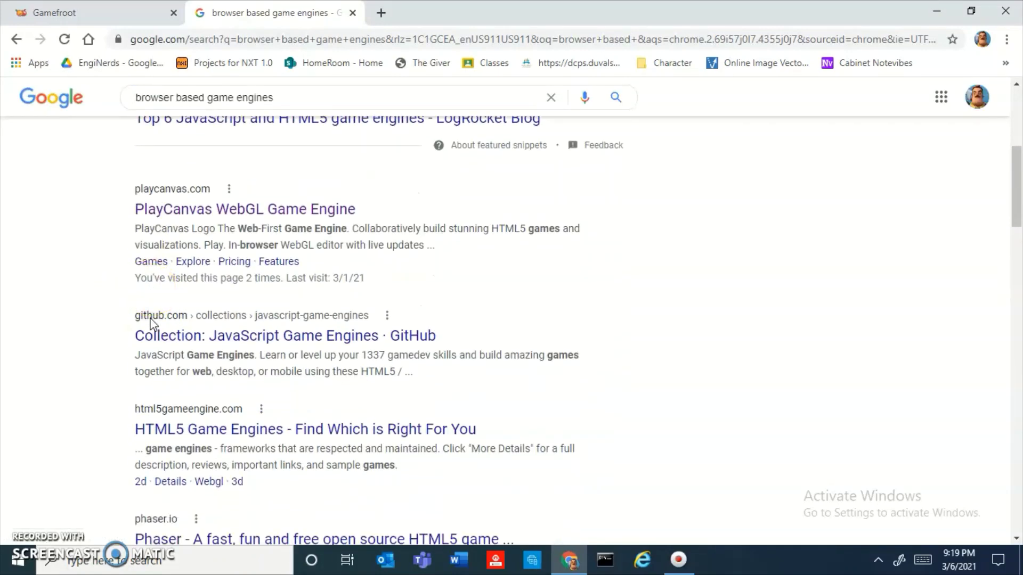
scroll(176, 298, down, 1)
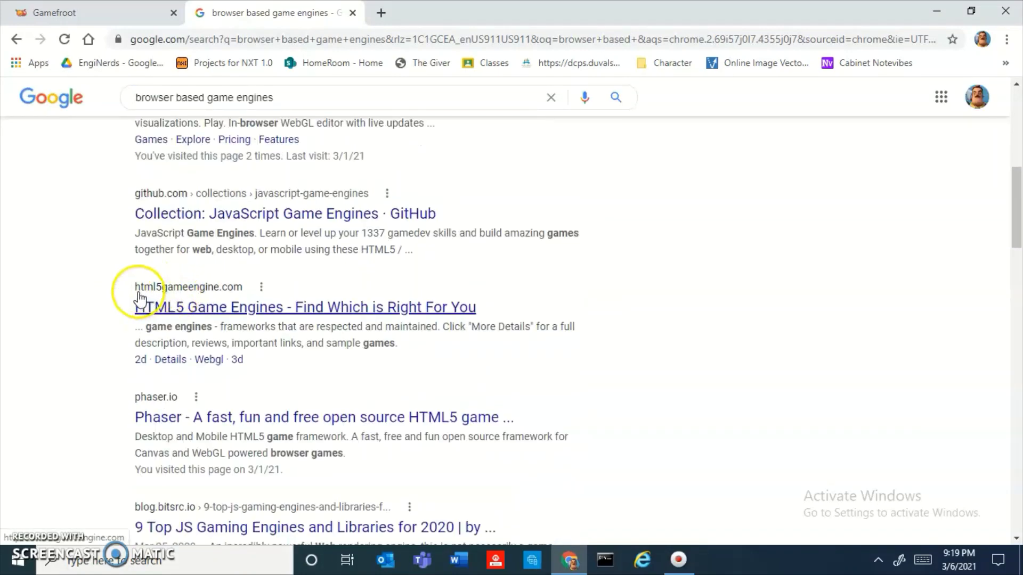
scroll(140, 298, down, 1)
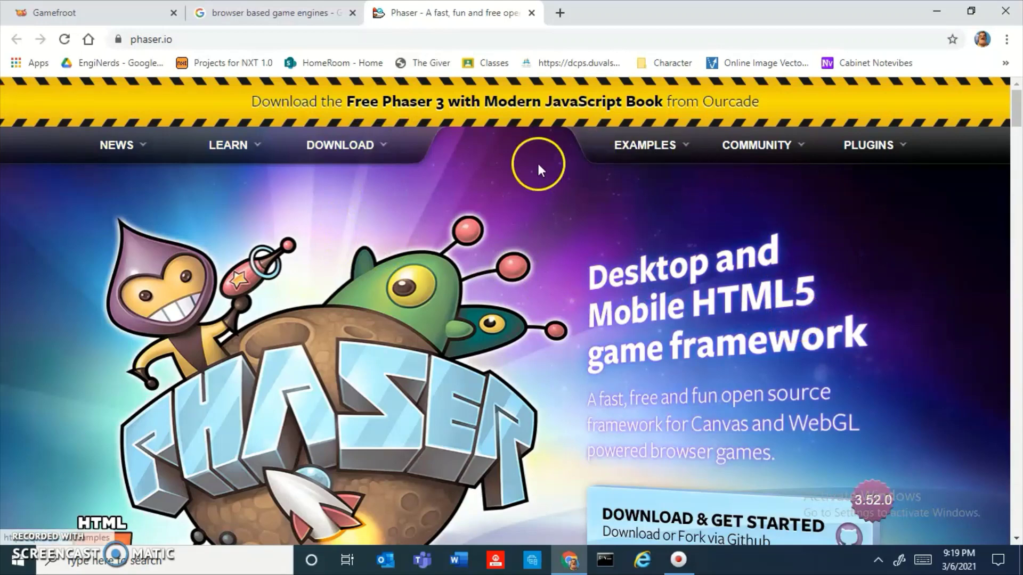
Review Phaser's download page from the GitHub download through the publishing section, and return to the Phaser home page.
click(343, 152)
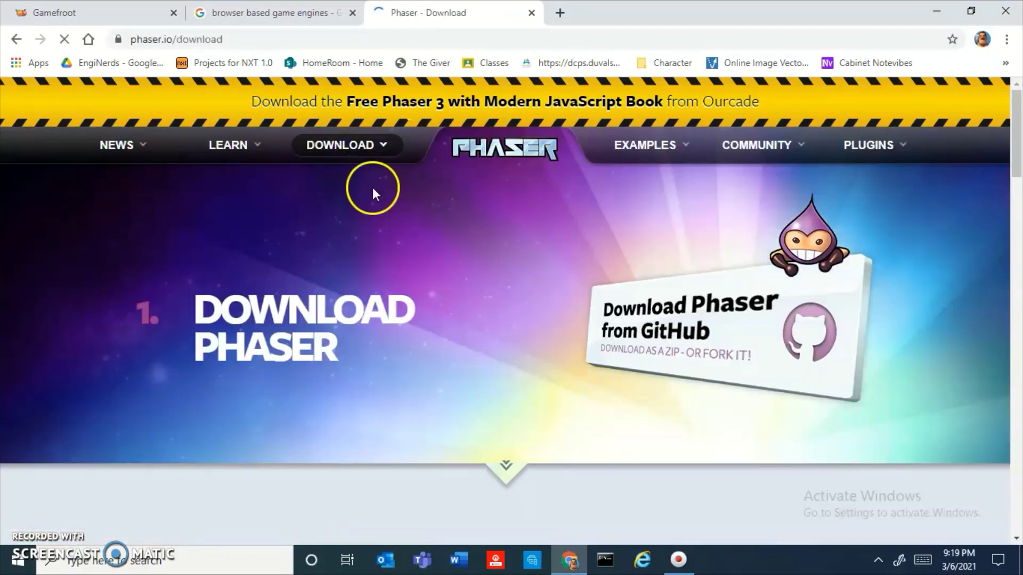
scroll(366, 296, down, 8)
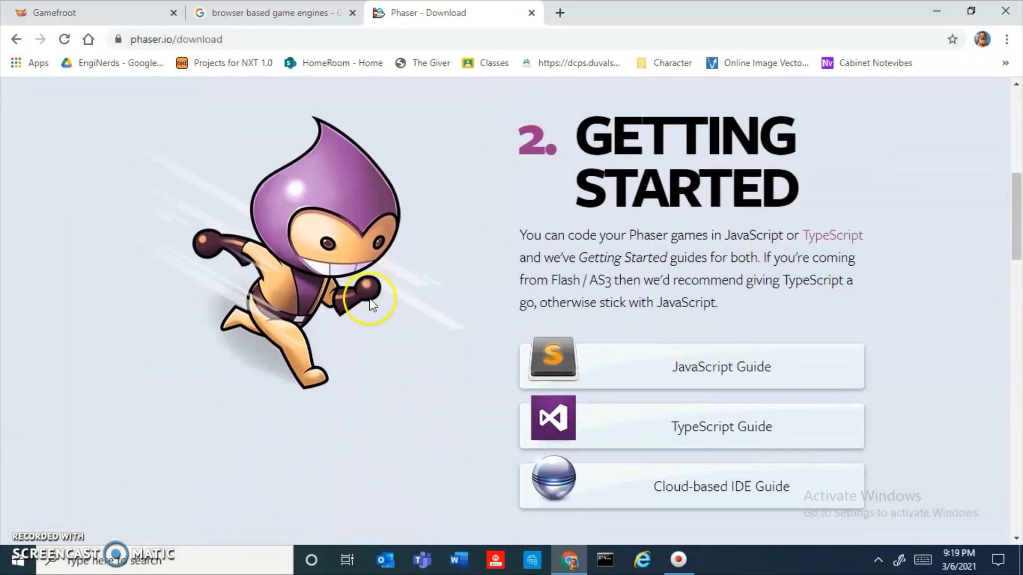
scroll(504, 304, up, 6)
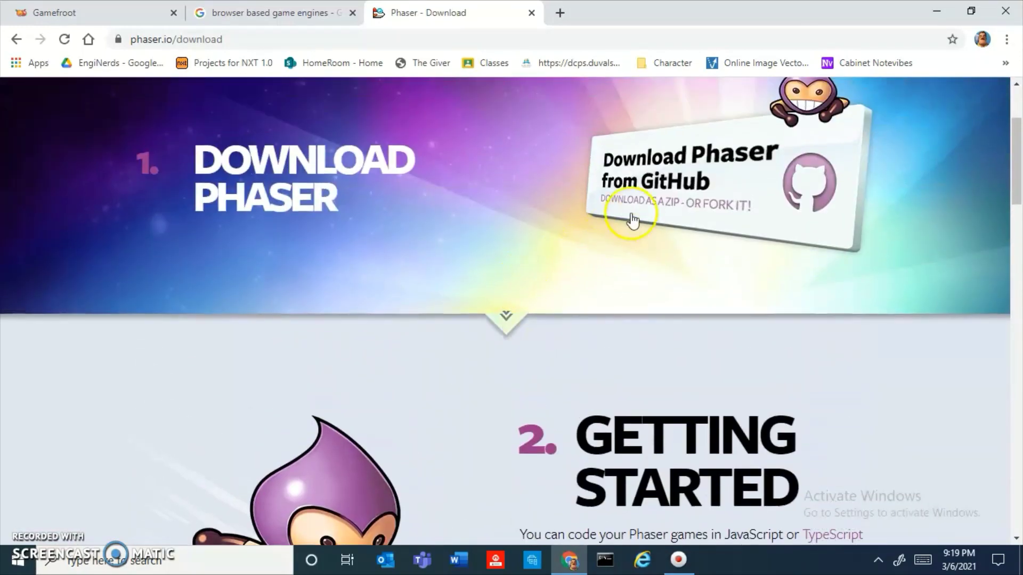
scroll(403, 279, down, 12)
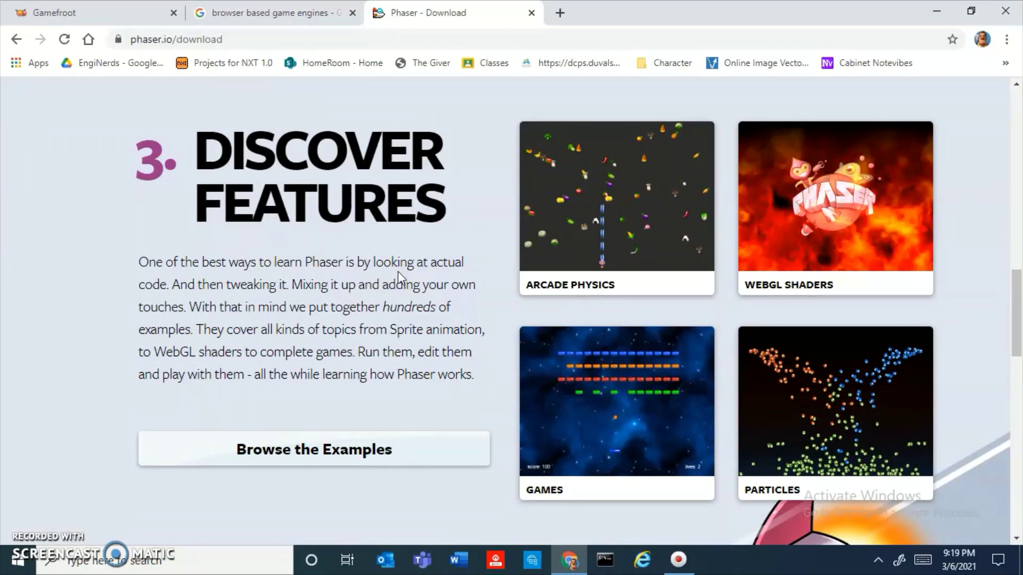
scroll(388, 254, down, 7)
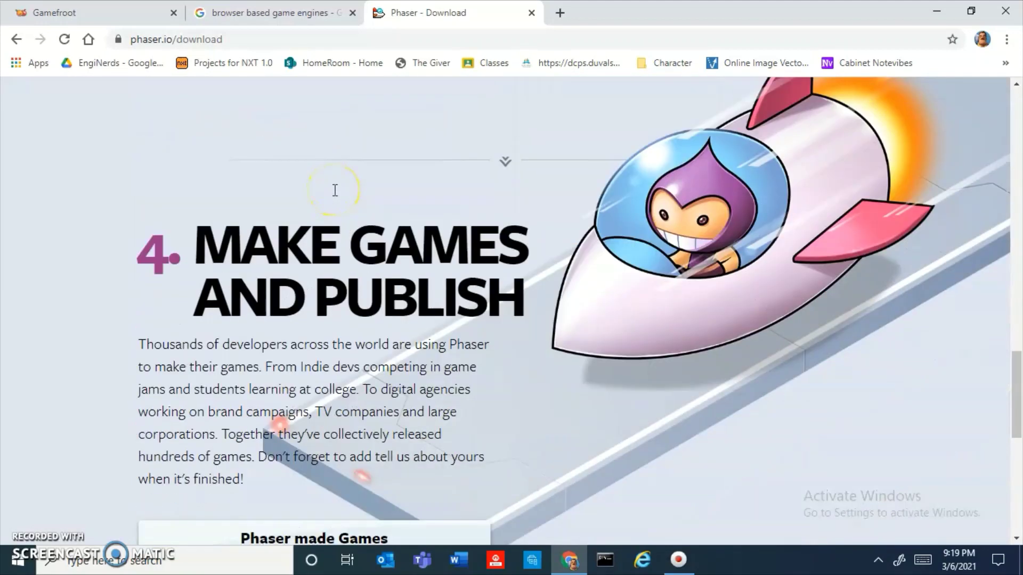
scroll(334, 190, down, 5)
scroll(334, 190, up, 10)
click(17, 39)
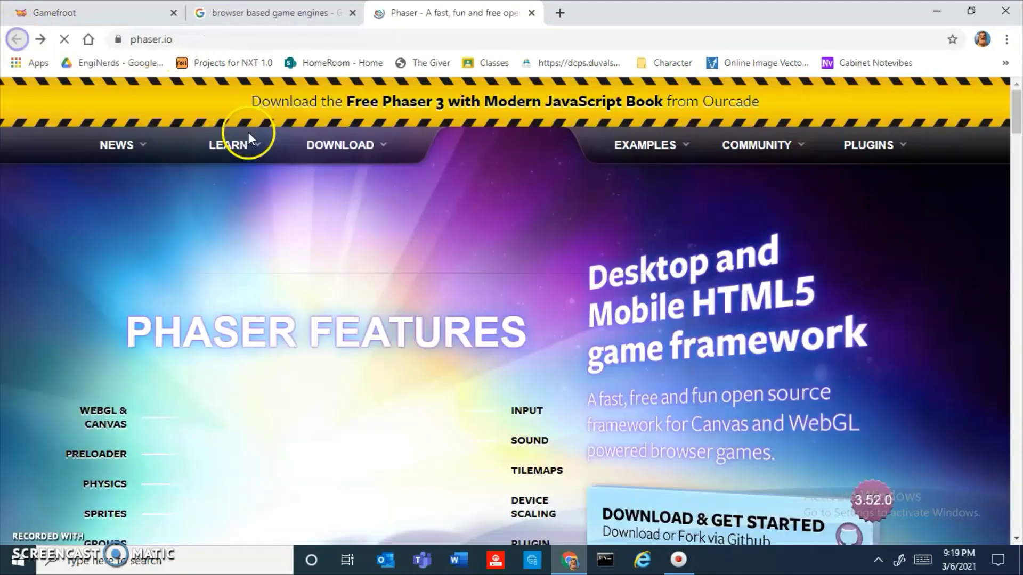
Open the Phaser 3 examples and look through the categories from Actions to Scalemanager.
click(656, 143)
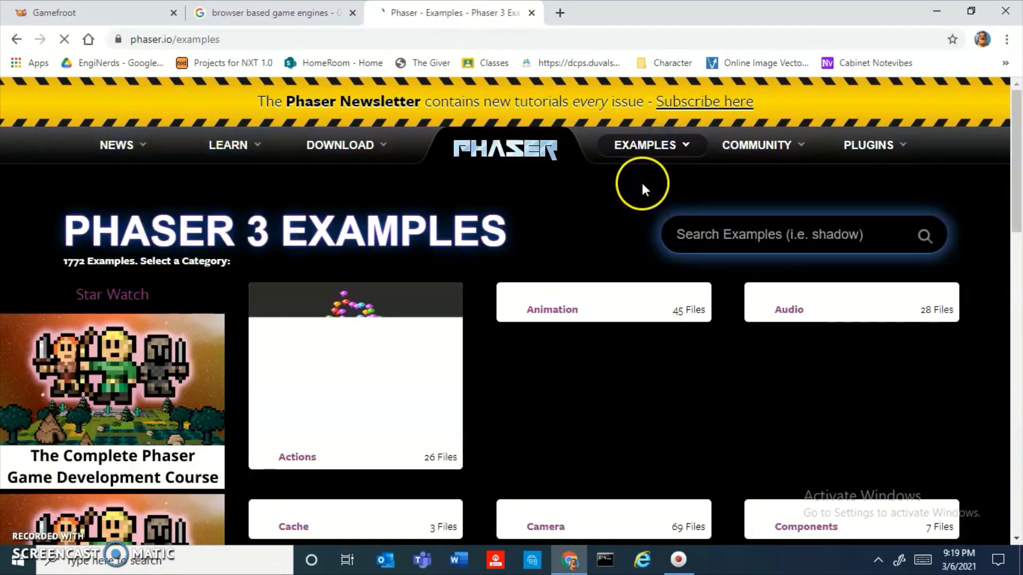
scroll(466, 224, down, 1)
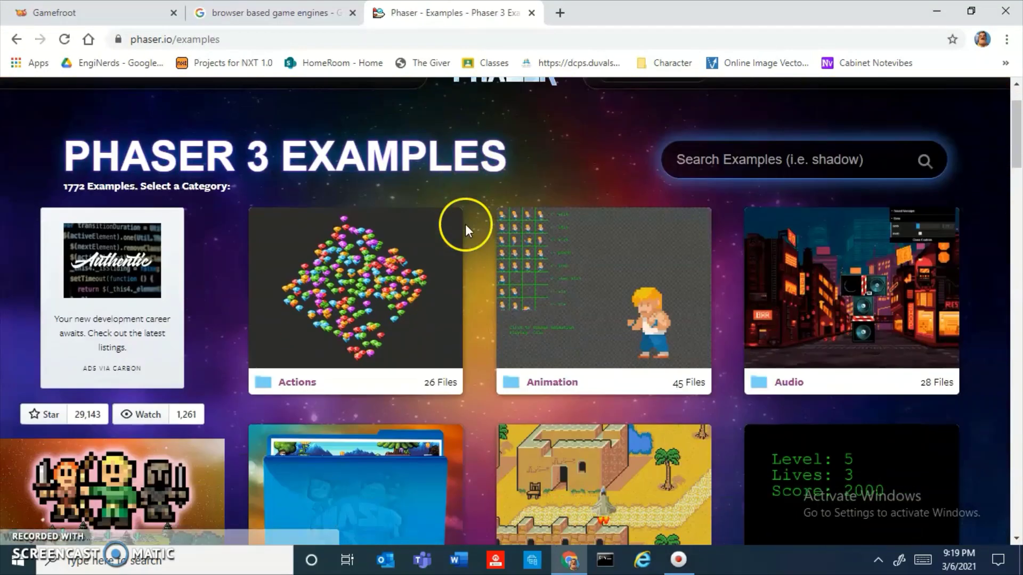
scroll(554, 224, down, 5)
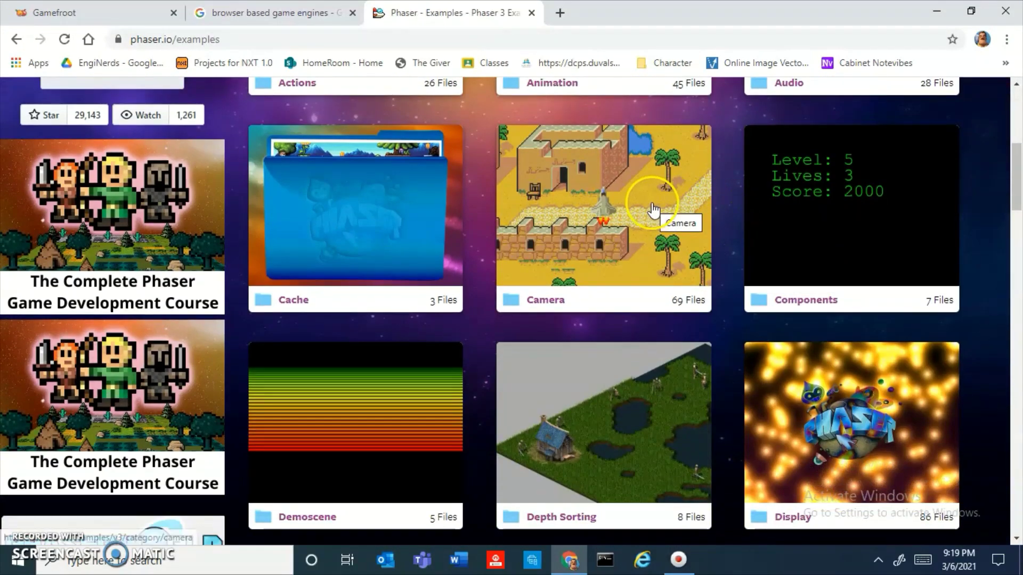
scroll(655, 215, down, 5)
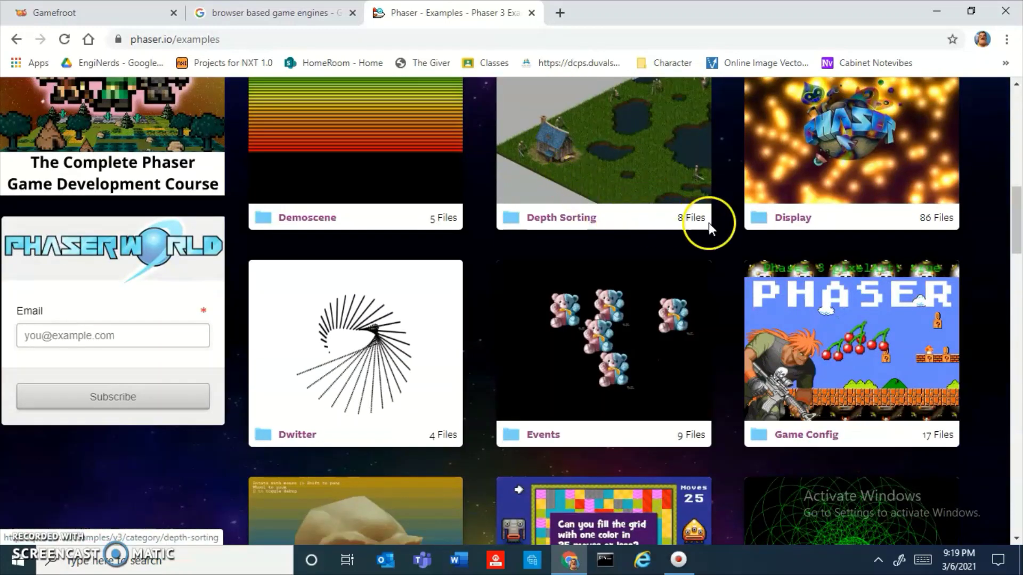
scroll(714, 221, down, 5)
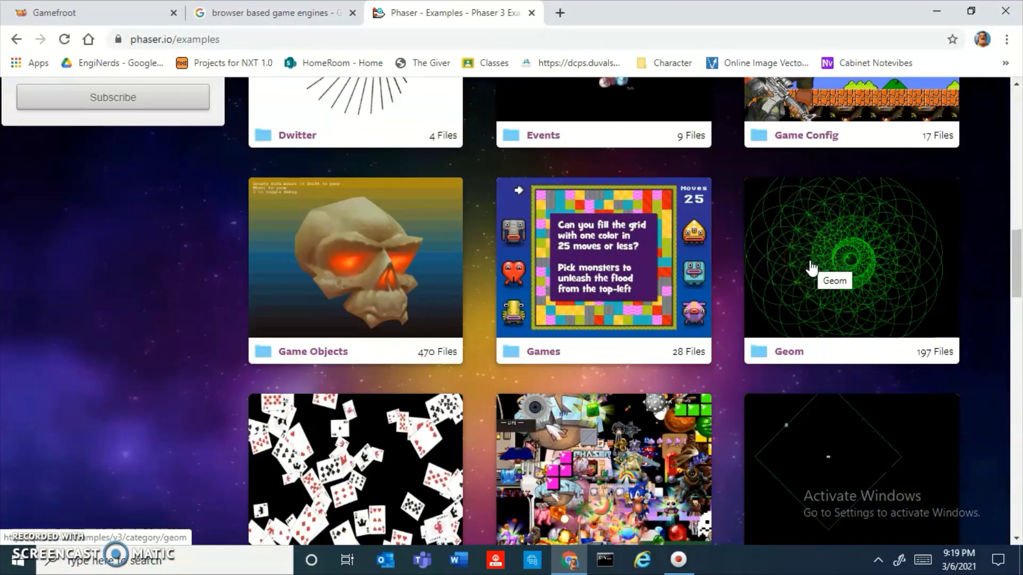
scroll(811, 267, down, 5)
click(588, 219)
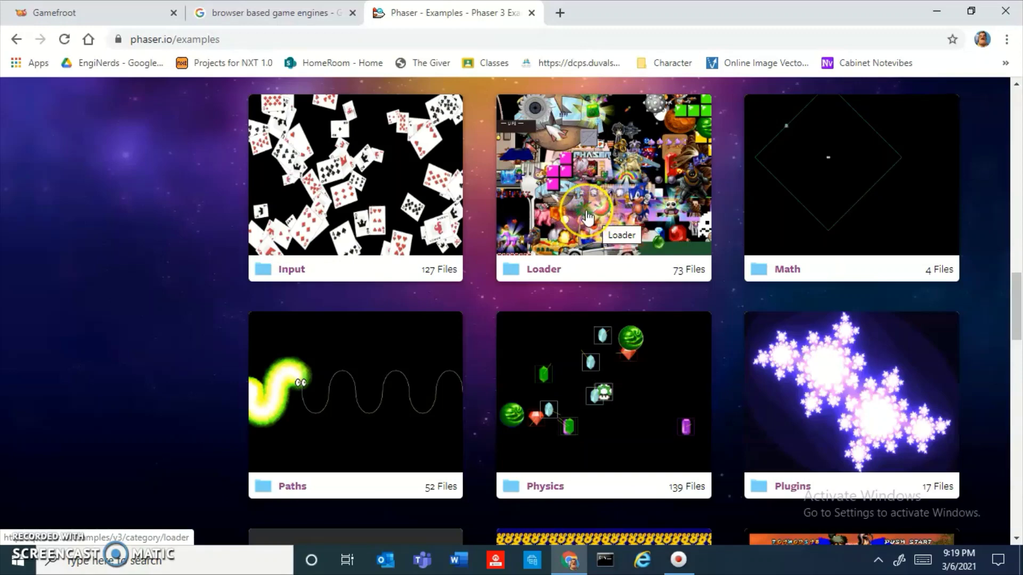
scroll(587, 217, down, 5)
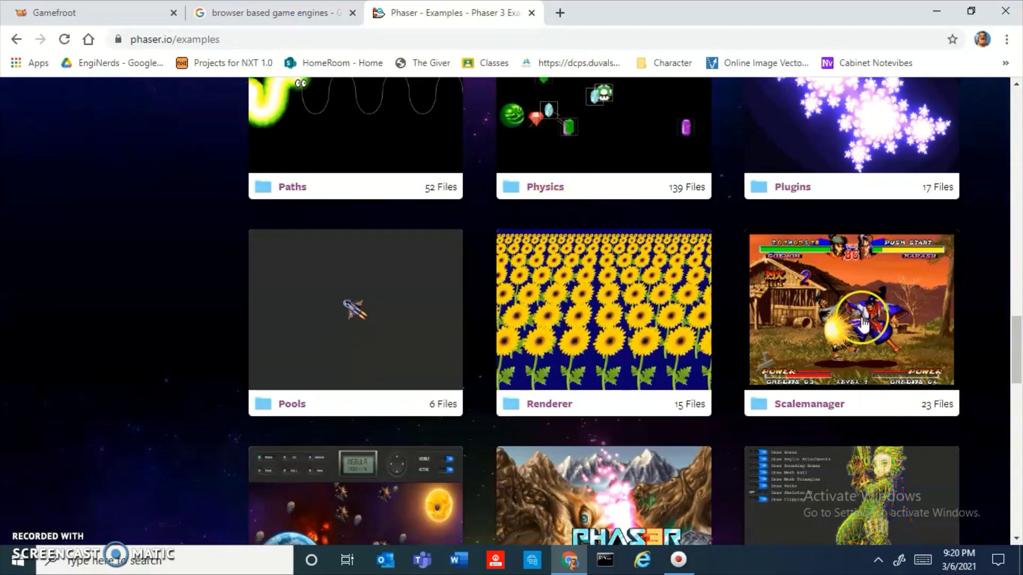
Look through all the examples in the Scalemanager category and return to the Phaser 3 examples index.
click(875, 323)
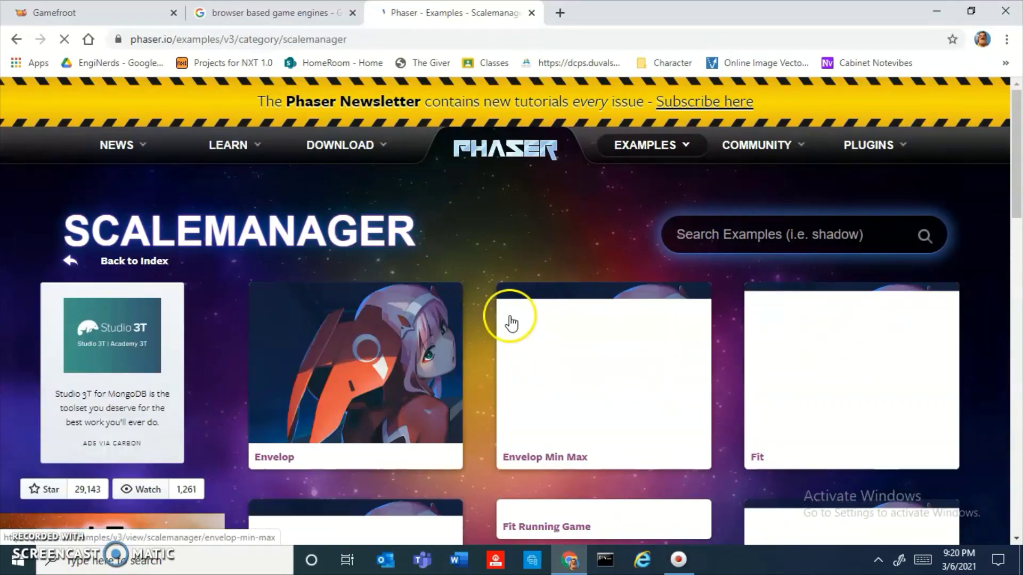
scroll(369, 315, down, 5)
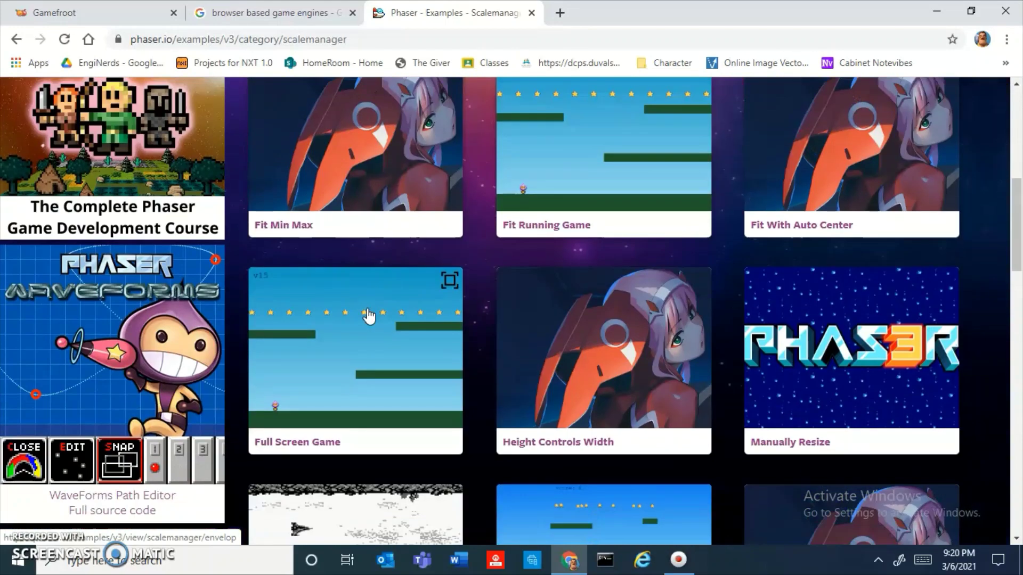
scroll(369, 315, down, 9)
scroll(555, 305, down, 3)
scroll(554, 305, down, 1)
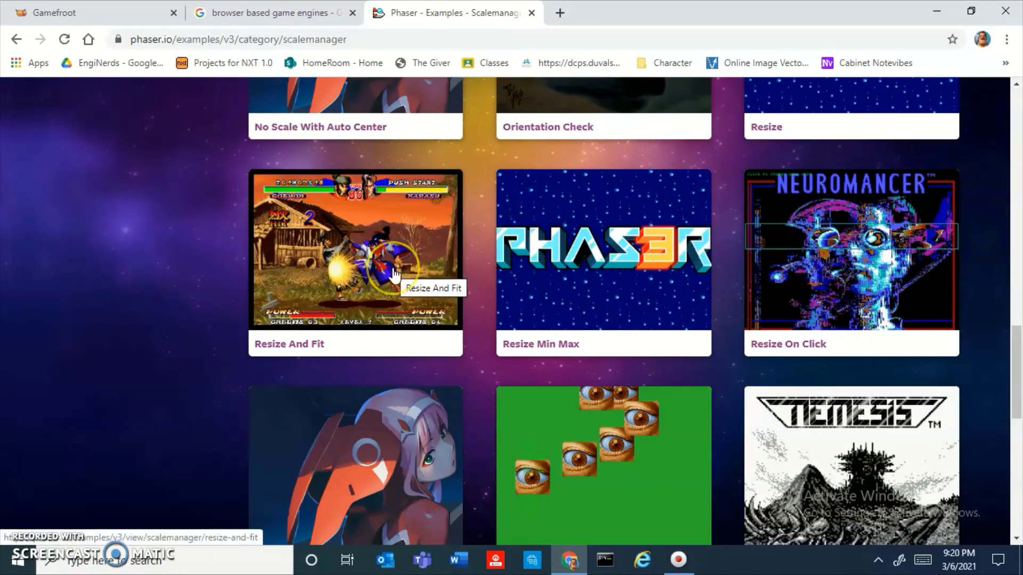
scroll(393, 274, down, 10)
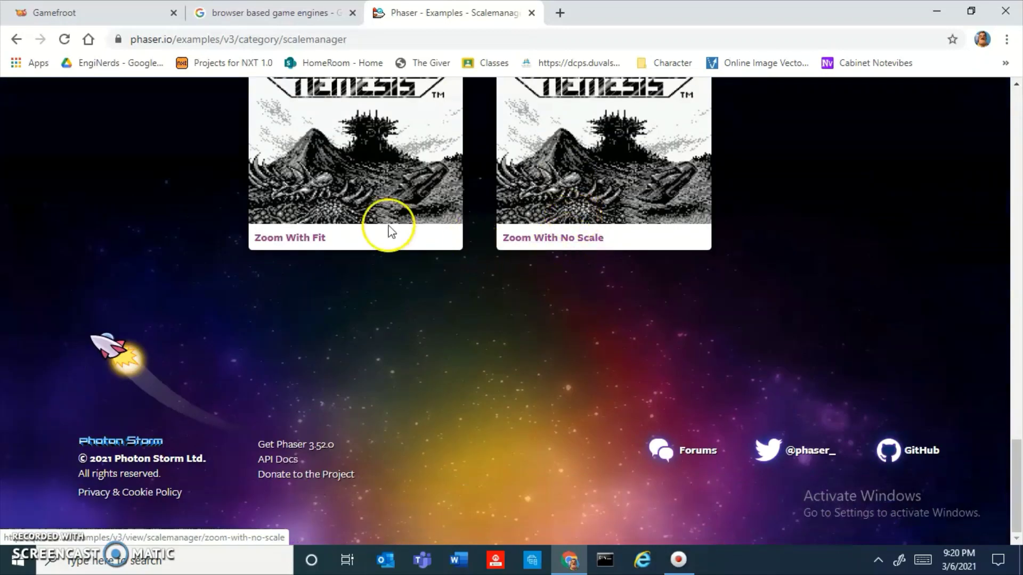
click(16, 39)
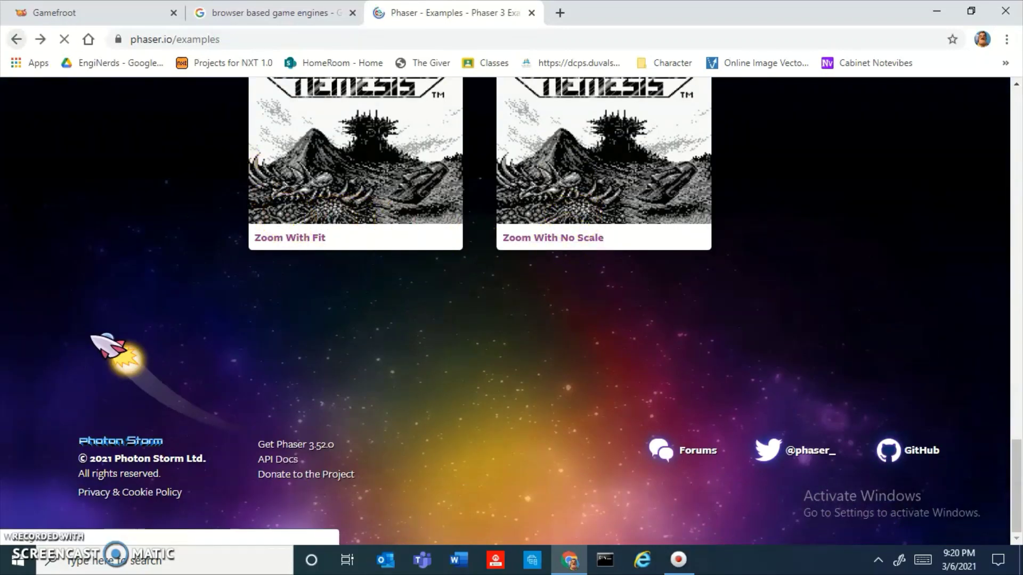
Look through the remaining Phaser 3 example categories down to Utils and return to the Phaser home page.
scroll(733, 314, down, 8)
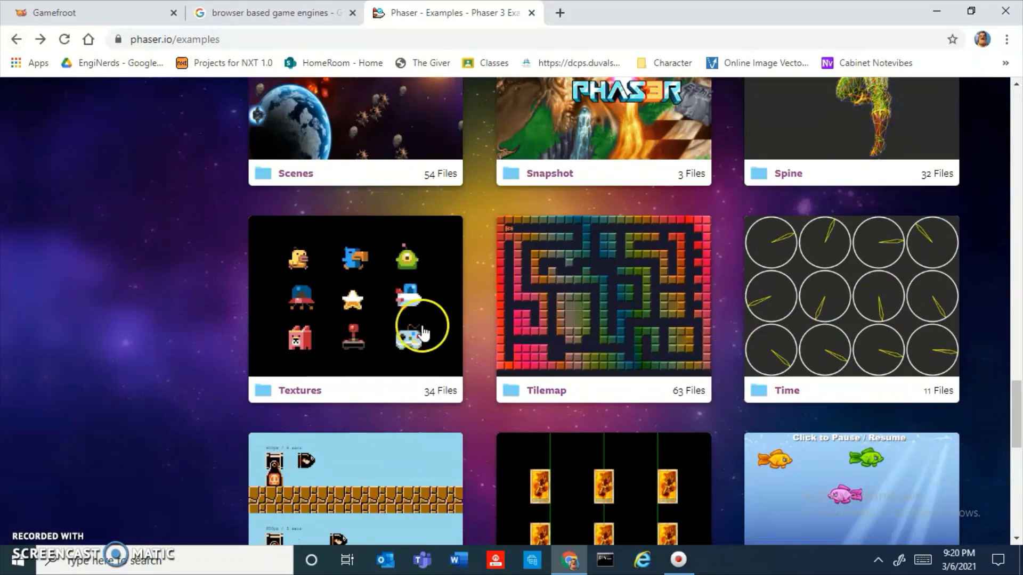
scroll(514, 314, down, 8)
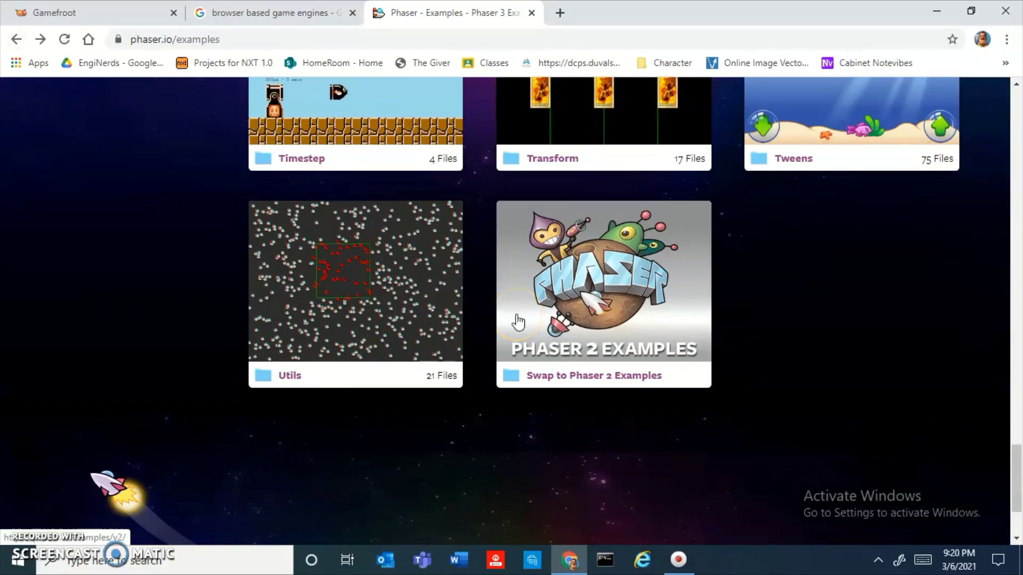
scroll(517, 321, up, 5)
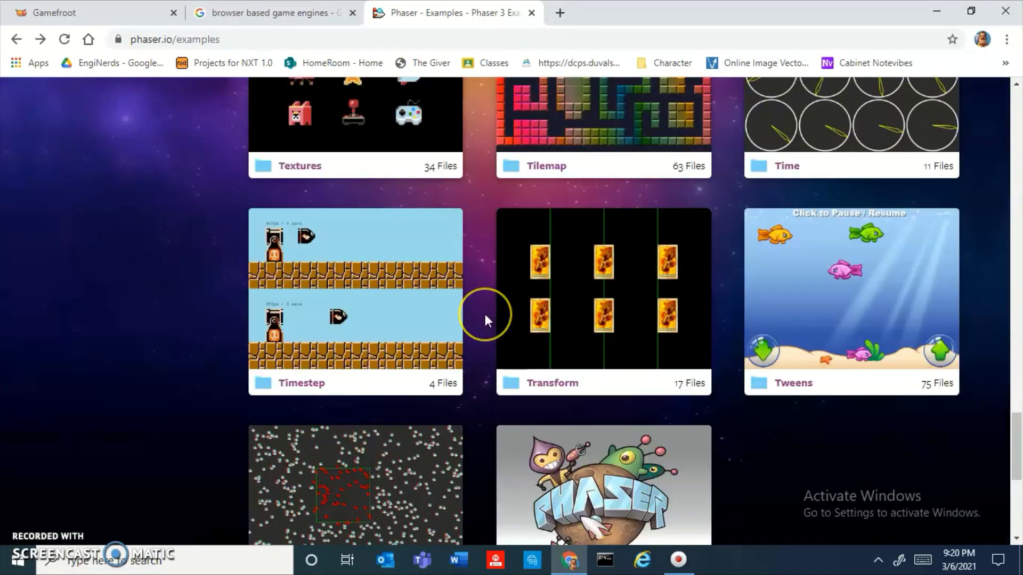
scroll(485, 317, up, 15)
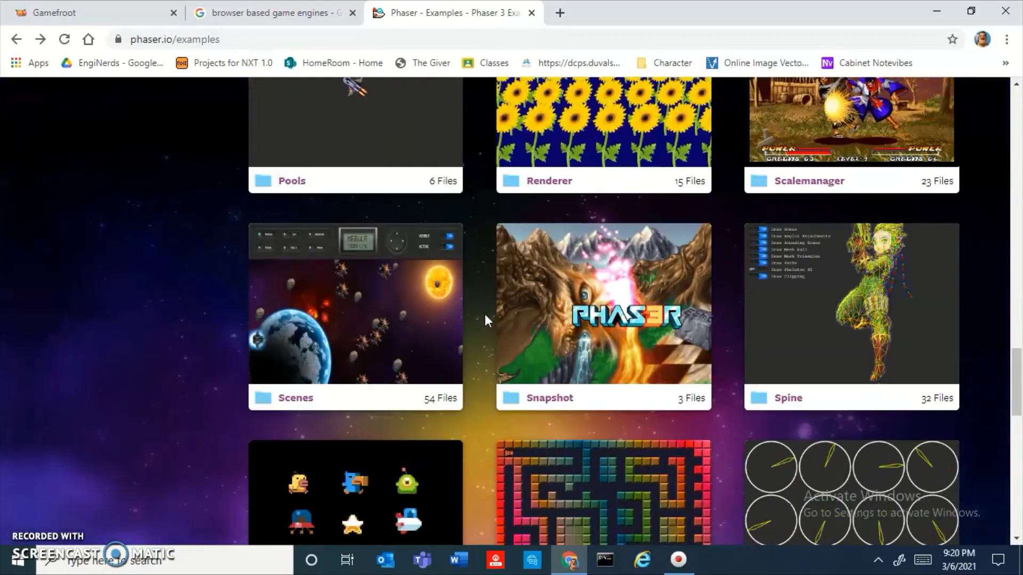
scroll(458, 288, up, 13)
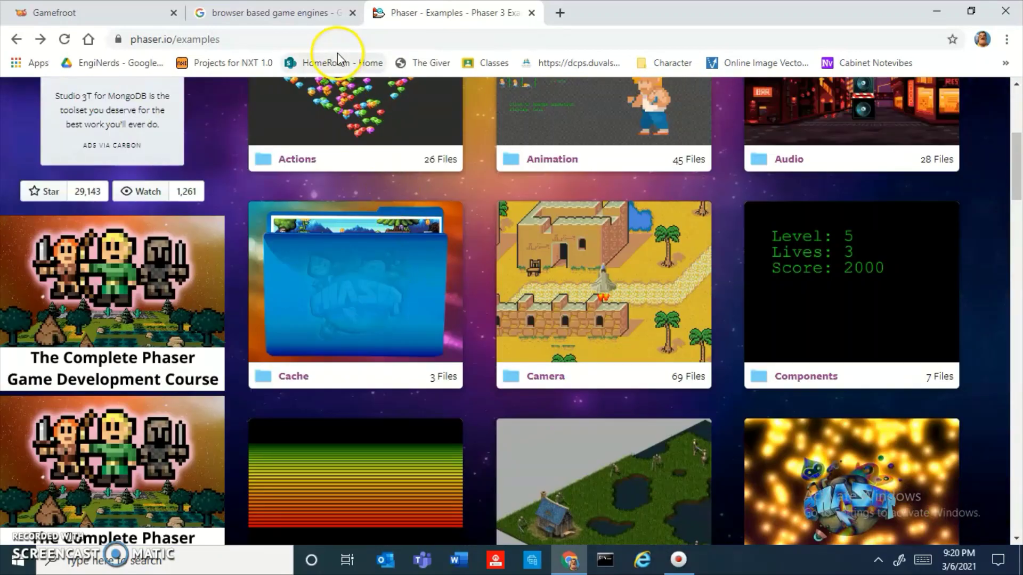
scroll(372, 355, up, 5)
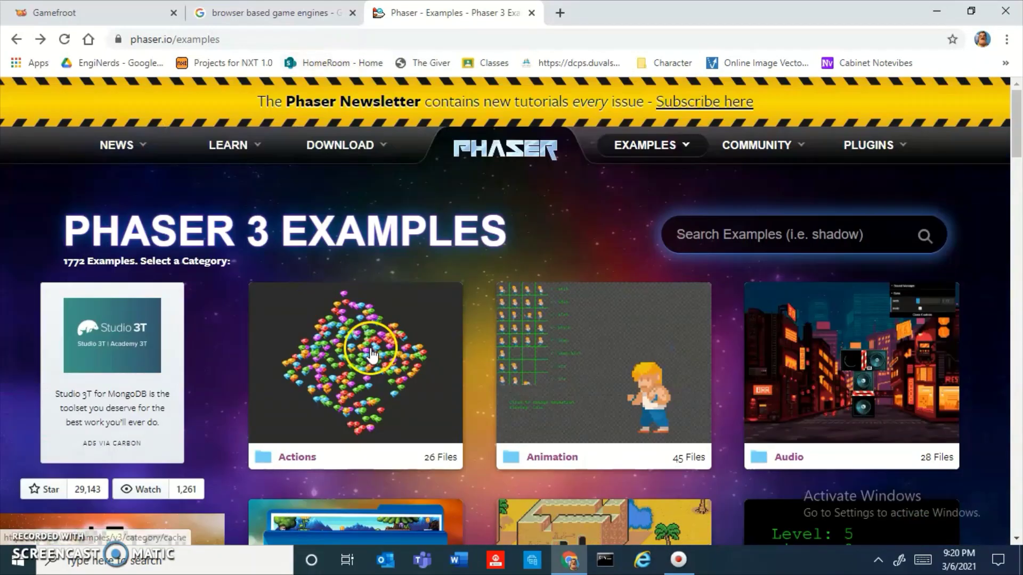
click(11, 39)
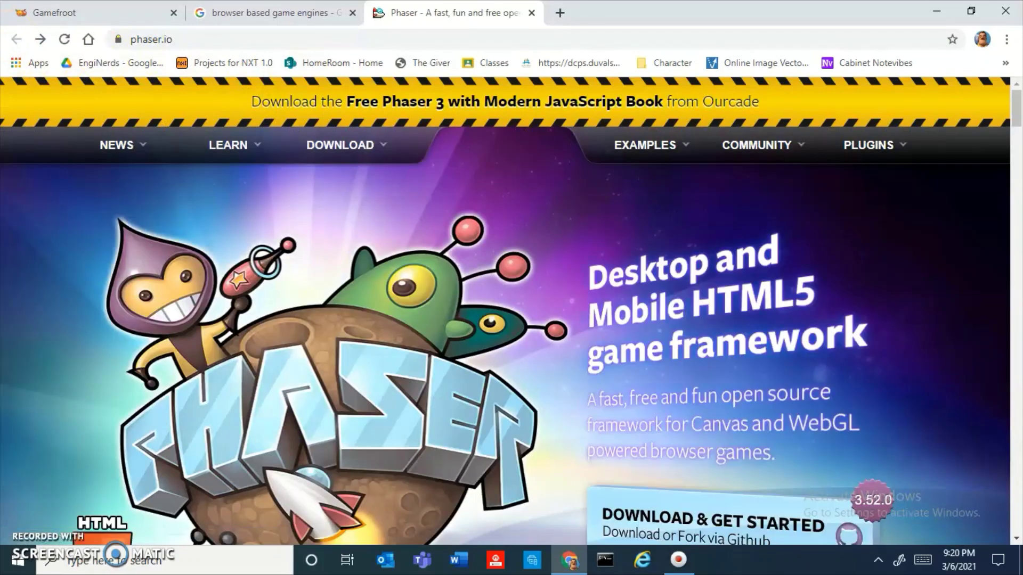
Close the Phaser site and open the melonJS search result in a new tab.
click(532, 13)
scroll(282, 383, up, 1)
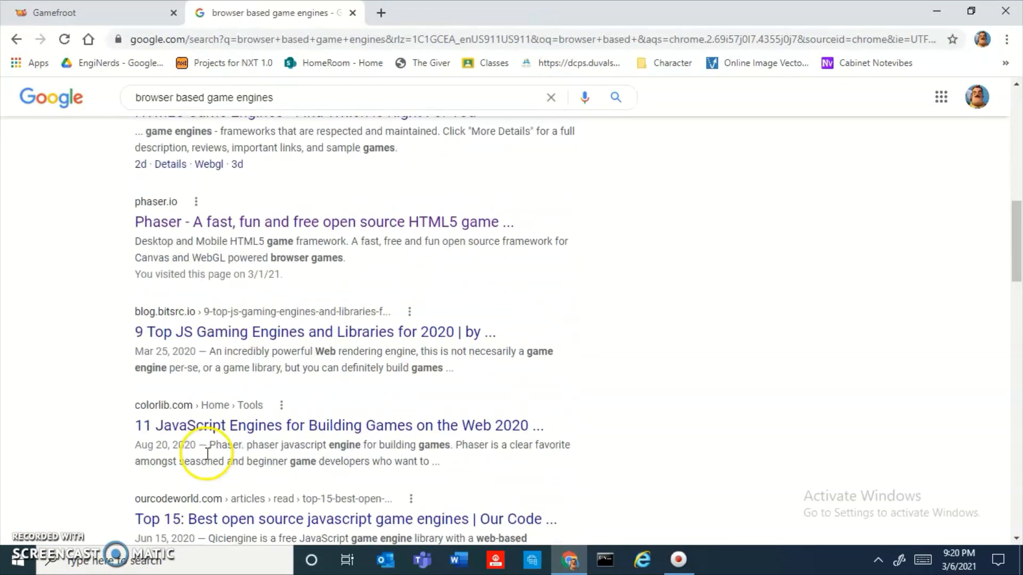
scroll(240, 432, down, 4)
scroll(203, 426, down, 5)
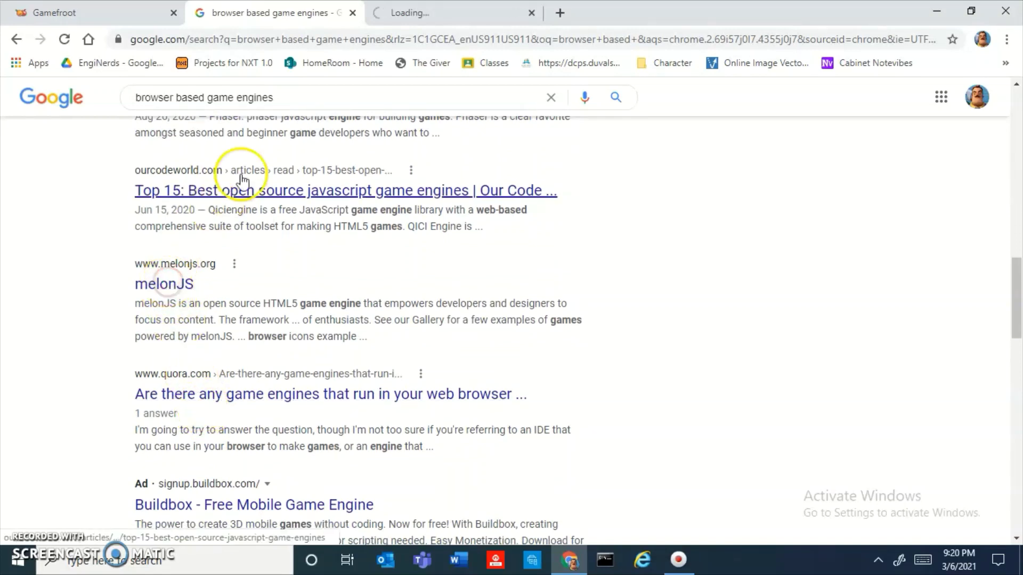
Switch to the melonJS site and read the engine's description on its home page.
click(451, 9)
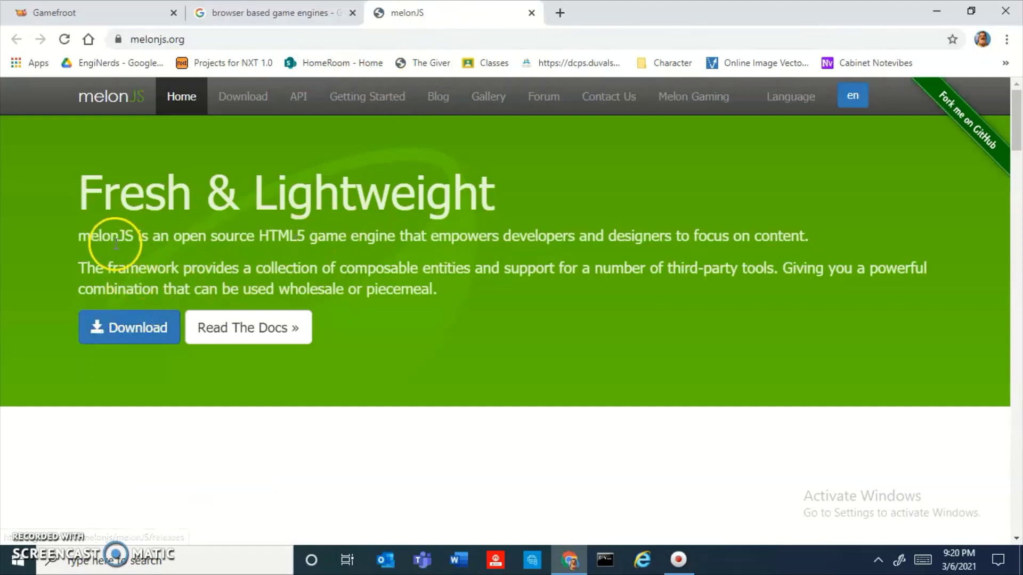
drag(110, 236, 579, 225)
click(580, 225)
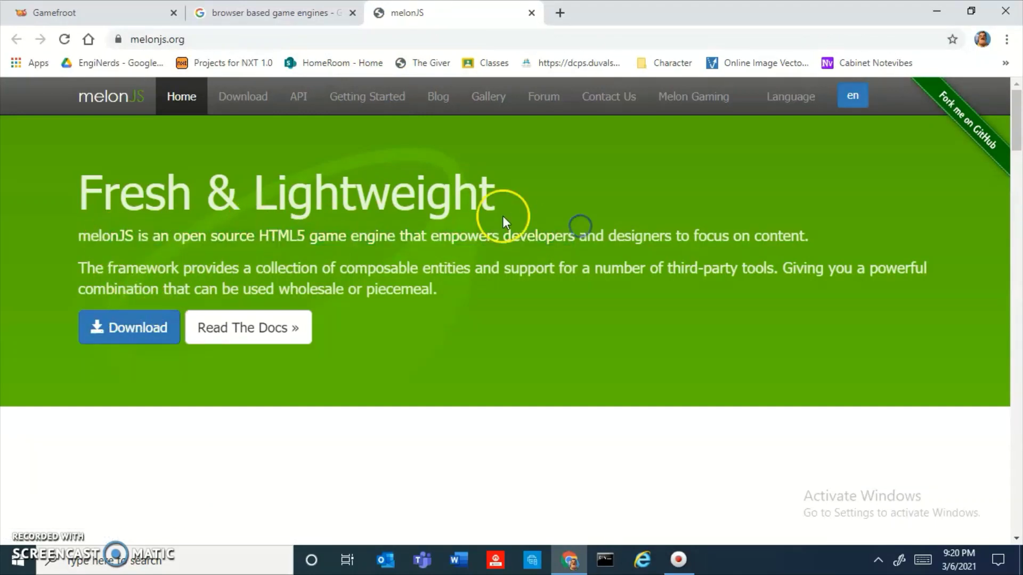
Read the Try Me controls and Getting Started sections on the melonJS home page, and close the site.
click(395, 102)
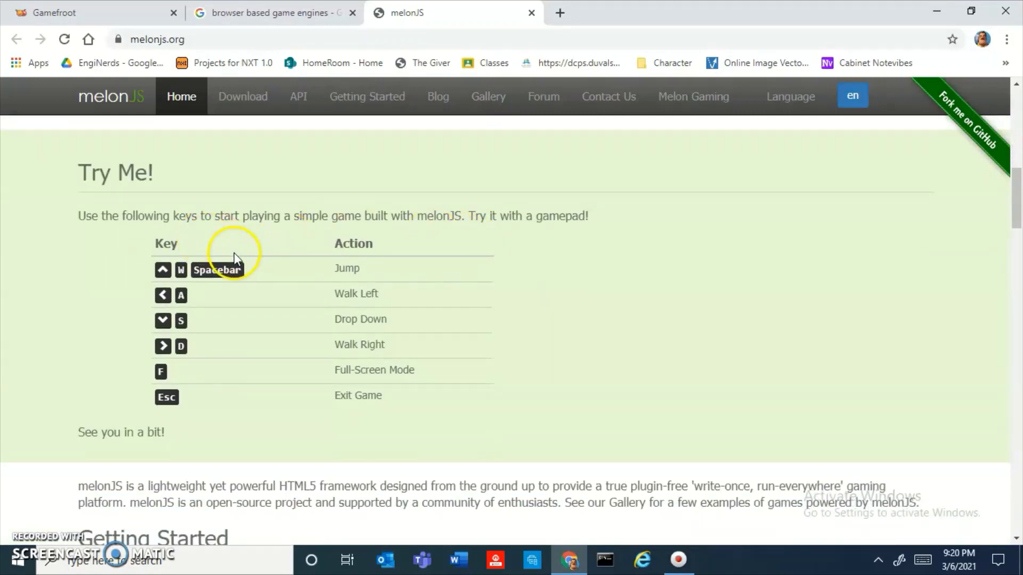
scroll(267, 244, down, 1)
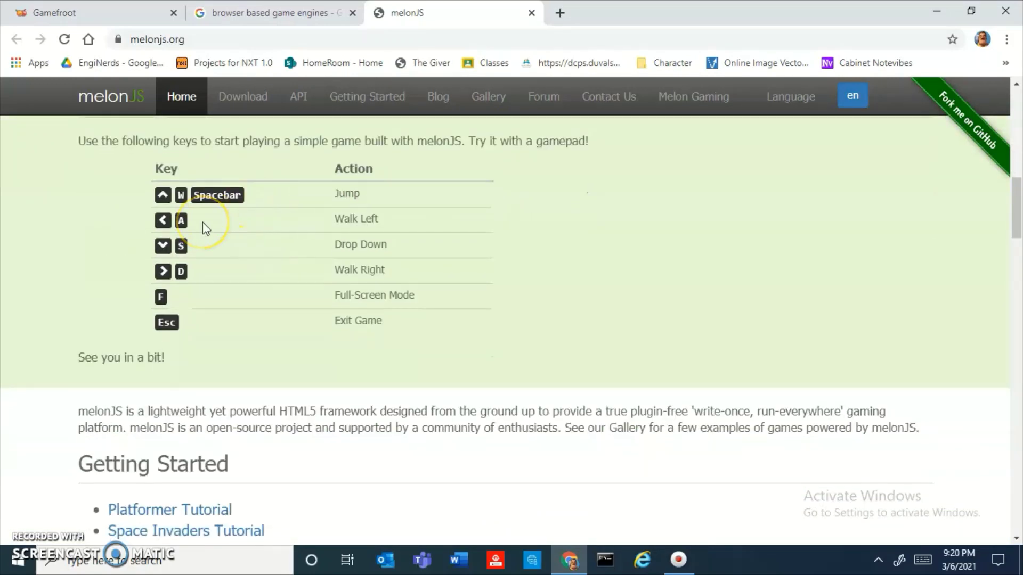
scroll(203, 222, up, 1)
scroll(202, 222, down, 1)
scroll(167, 198, up, 1)
scroll(170, 200, down, 1)
scroll(171, 214, down, 1)
scroll(171, 228, up, 10)
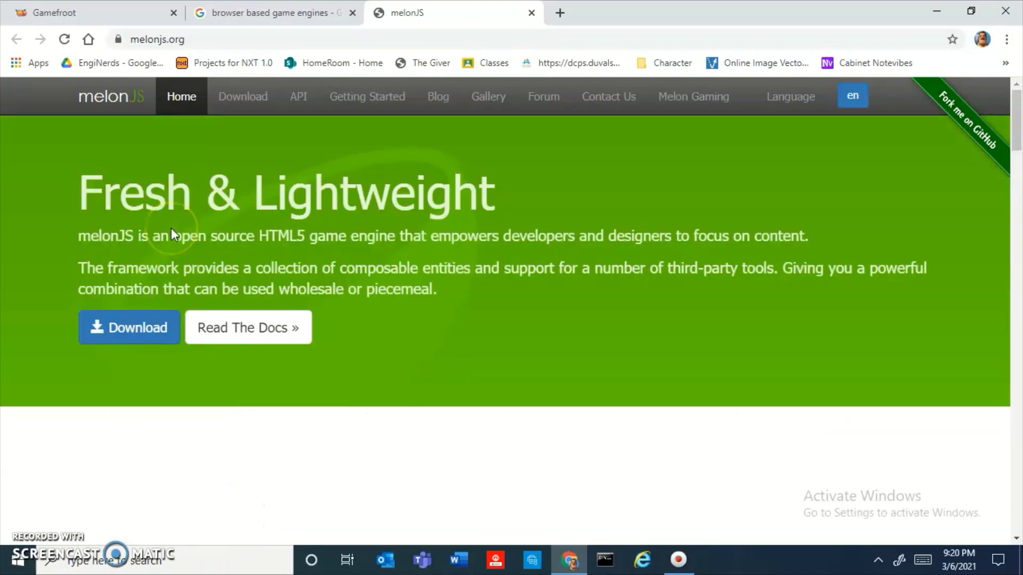
scroll(171, 228, down, 6)
scroll(178, 215, up, 1)
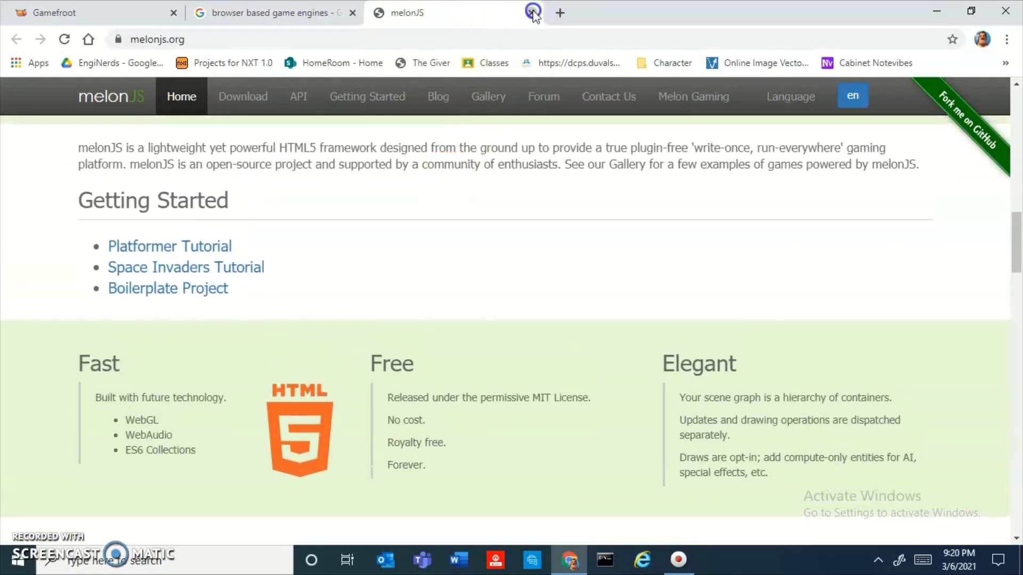
click(533, 13)
Look further down the game engine search results and expand the PlayCanvas and Babylon JS related searches.
scroll(426, 261, down, 3)
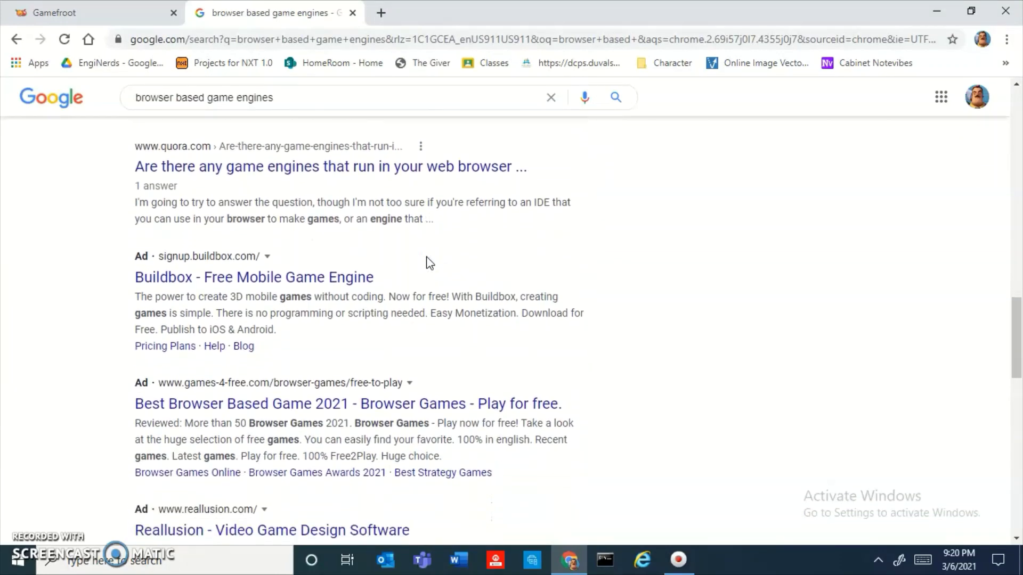
scroll(430, 263, down, 7)
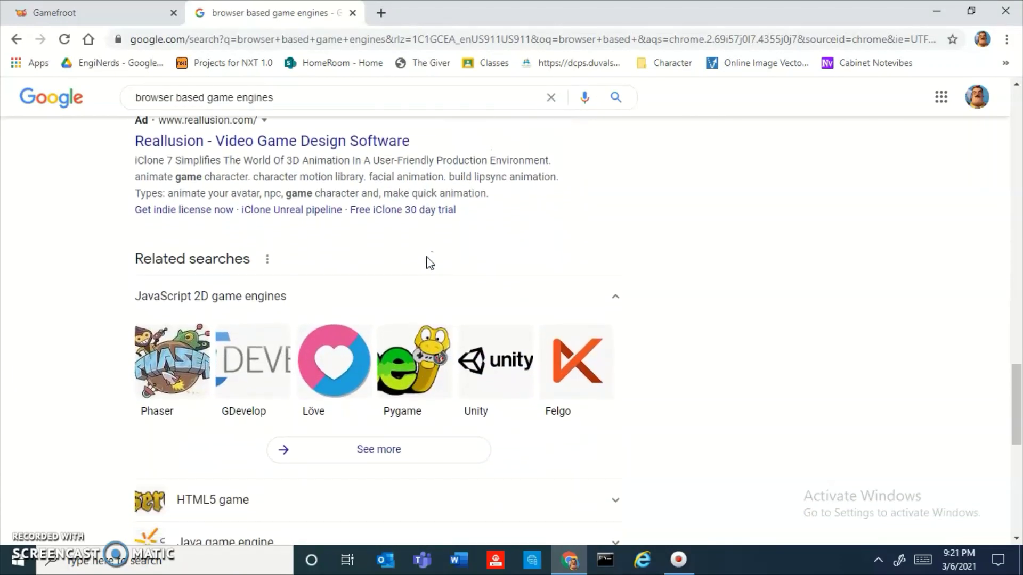
scroll(430, 264, down, 6)
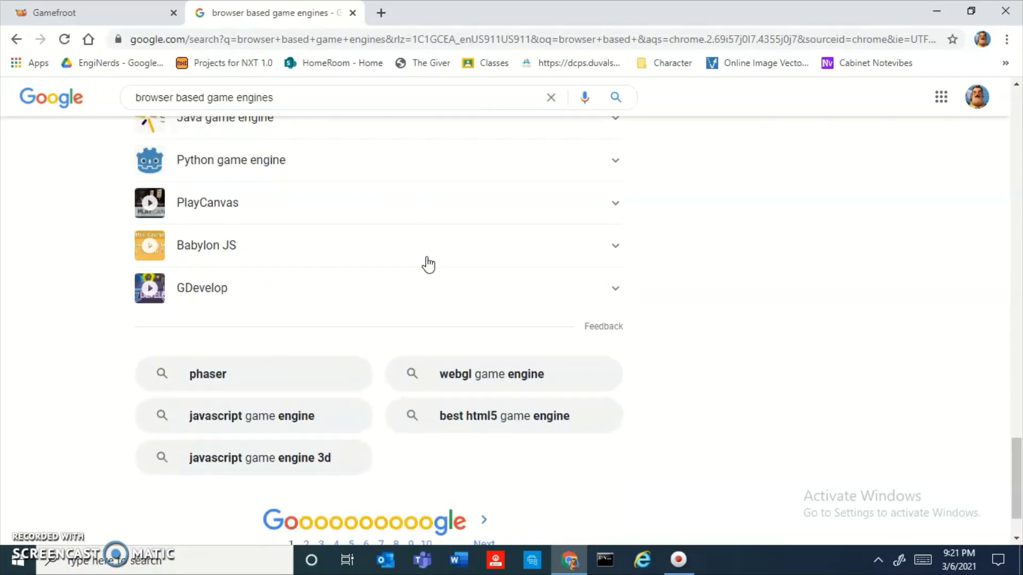
scroll(429, 265, down, 2)
click(407, 155)
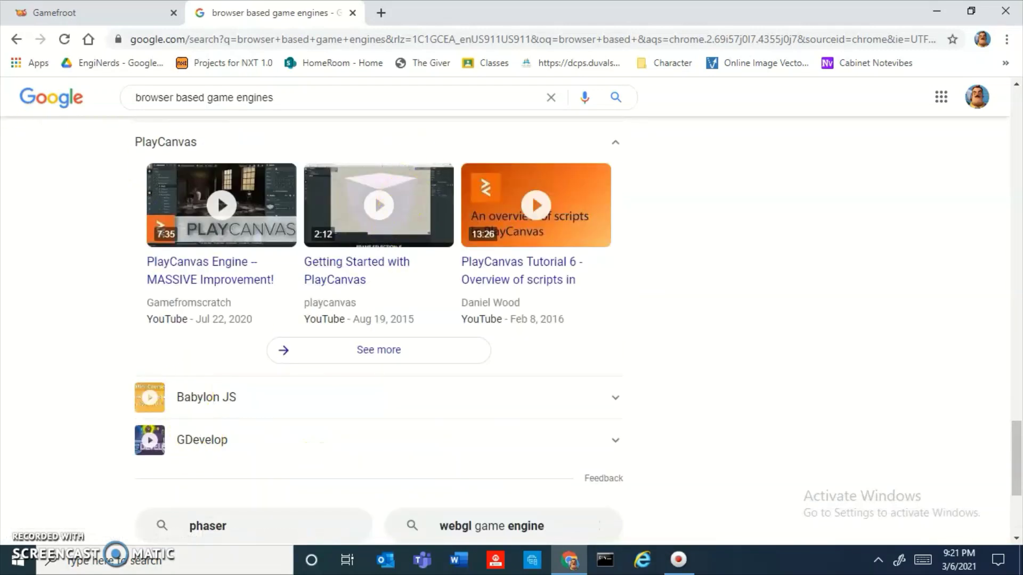
click(204, 403)
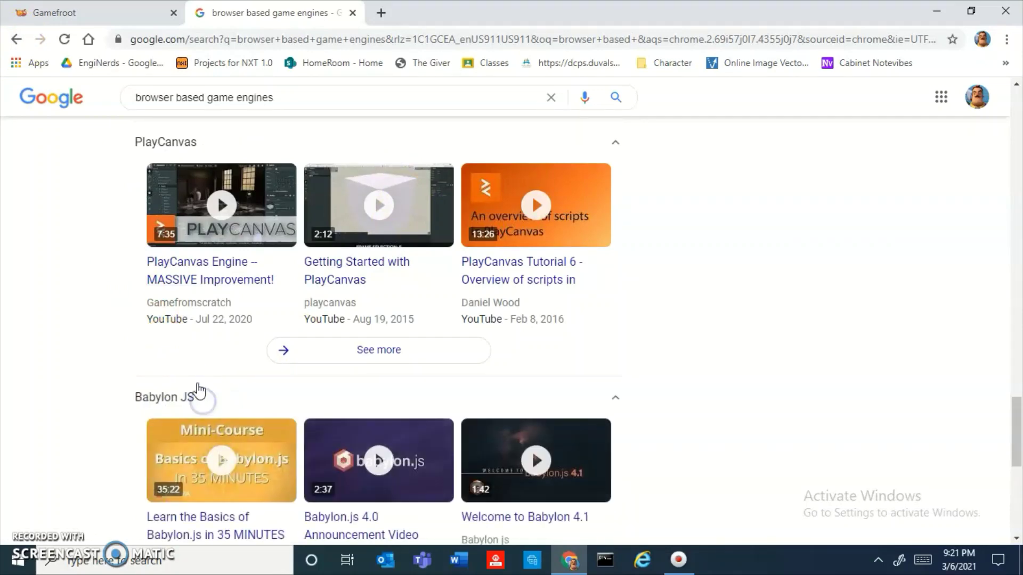
Go back to the beginning of the search results and rerun the search for "browser based game engines".
click(13, 40)
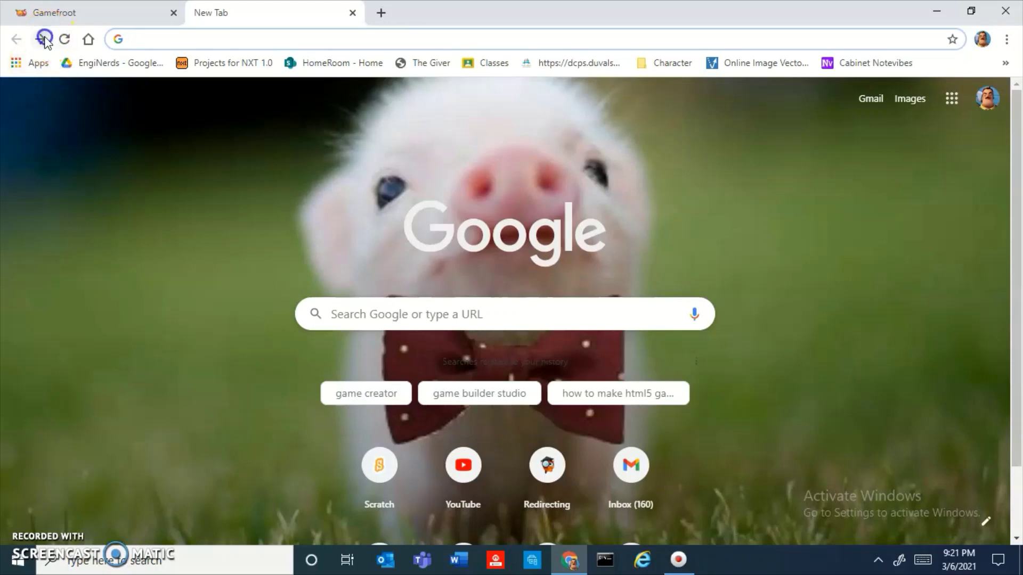
click(45, 40)
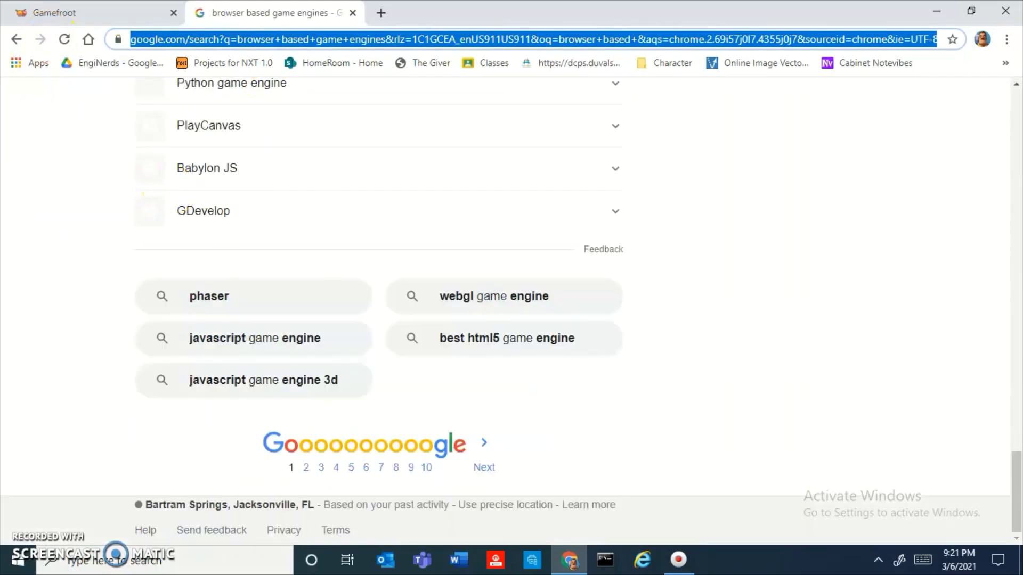
scroll(43, 237, up, 15)
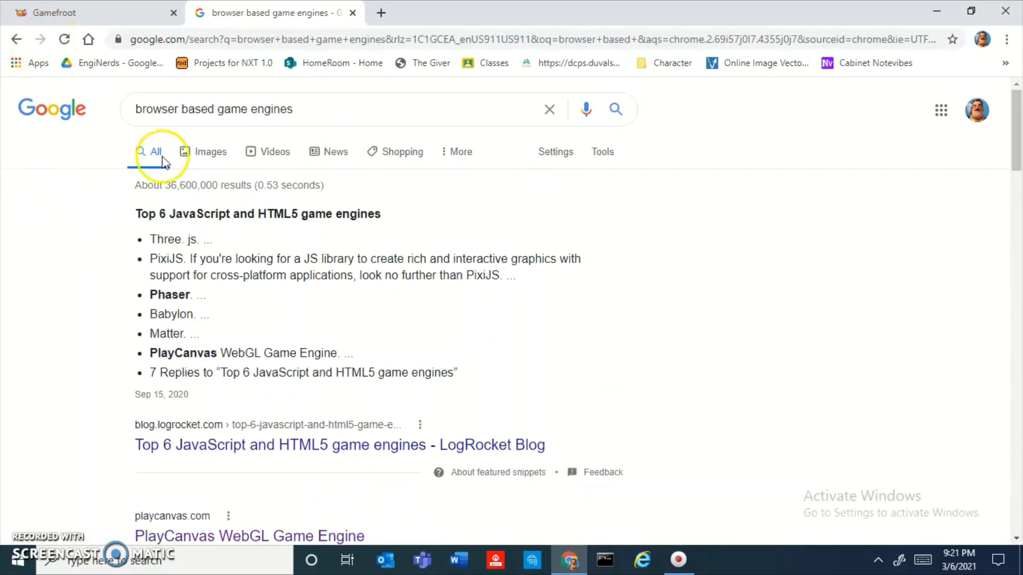
click(357, 111)
key(Return)
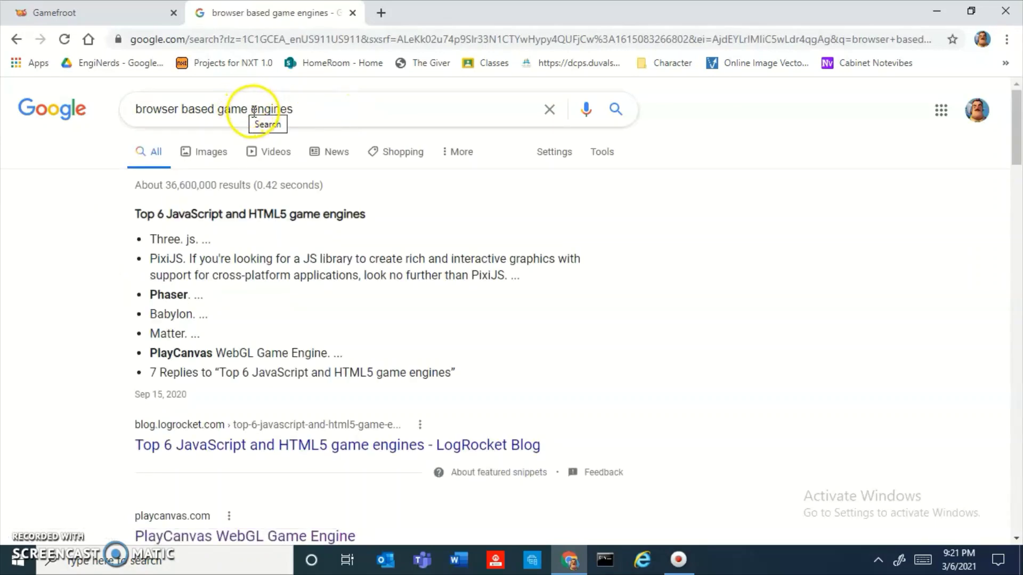
Look through the search results down to the melonJS entry, and close the search to return to the Gamefroot editor.
click(285, 299)
scroll(285, 298, down, 5)
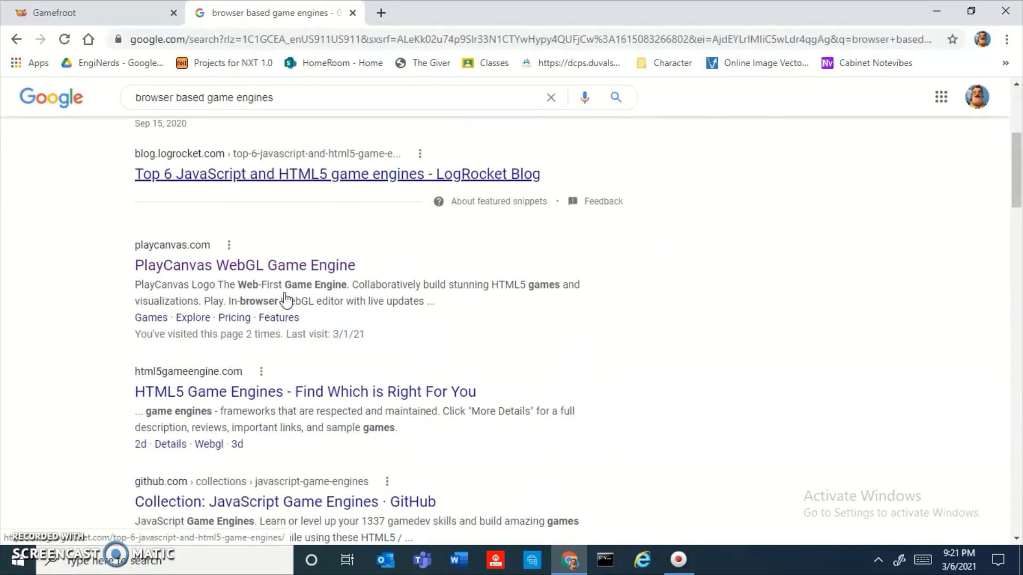
scroll(285, 293, down, 3)
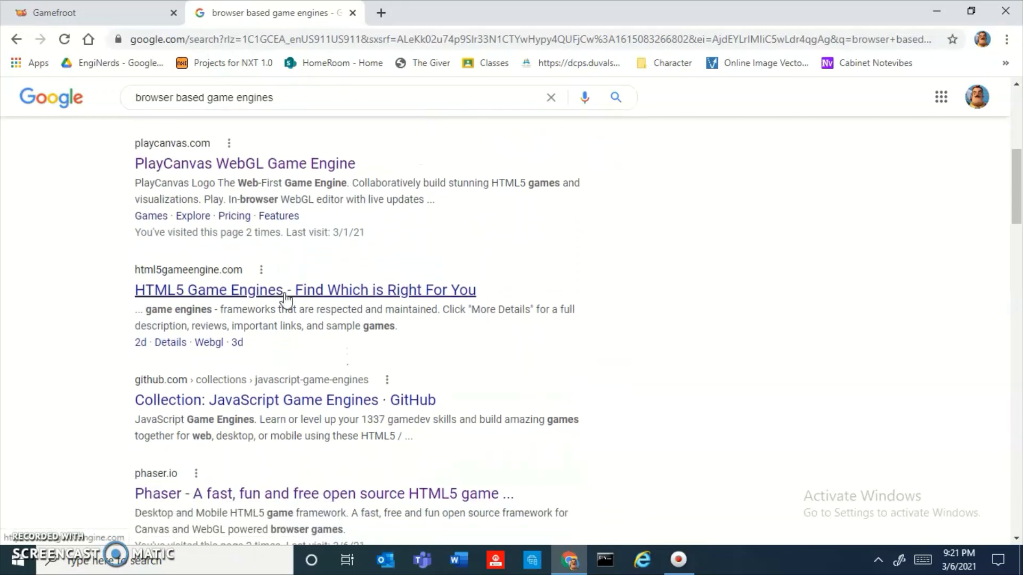
scroll(286, 299, down, 8)
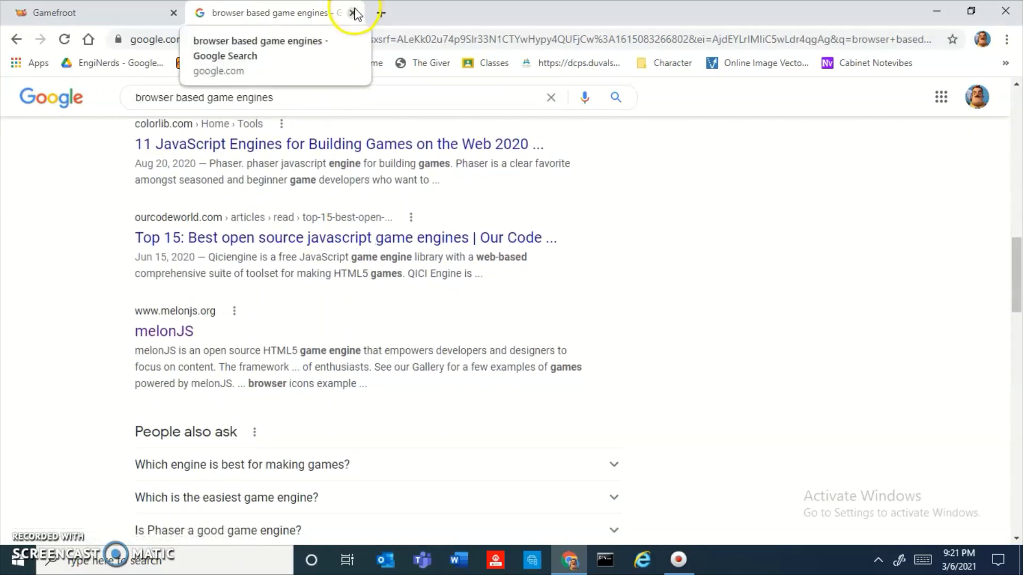
click(352, 13)
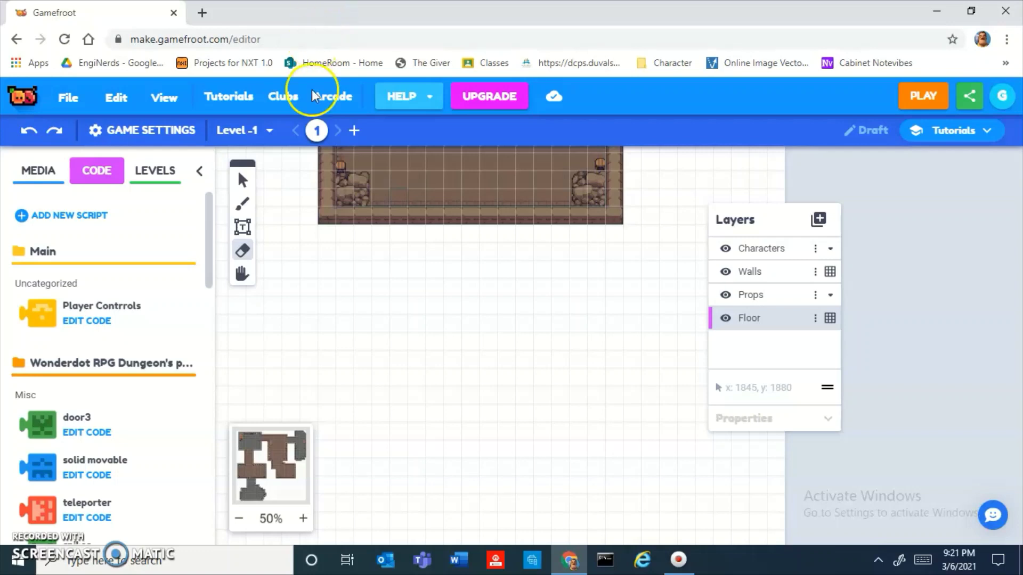
click(290, 40)
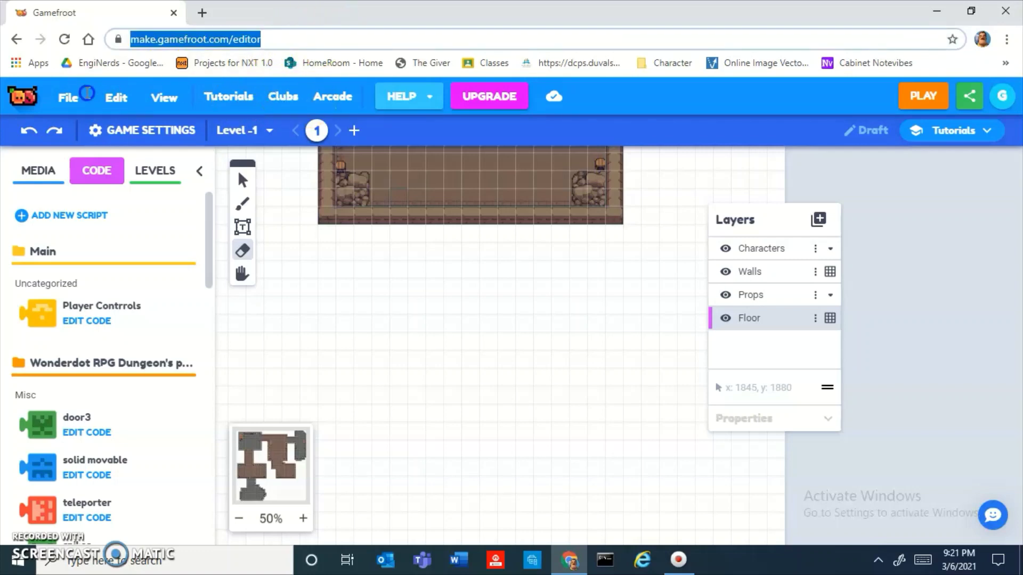
click(655, 107)
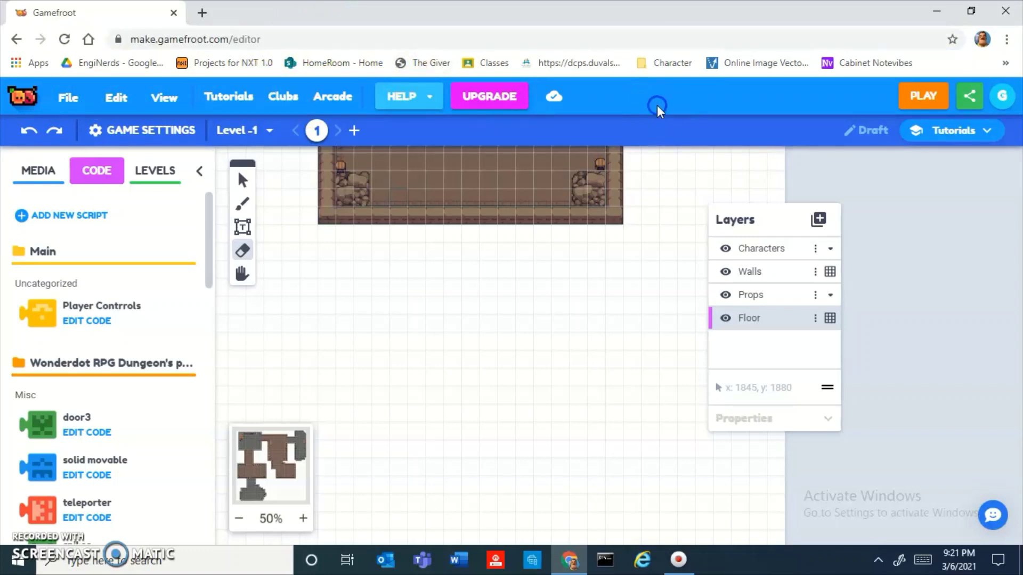
Paint a patch of cracked grey stone floor about four by five tiles in the empty area beside the brown dungeon room.
scroll(658, 310, up, 5)
scroll(659, 311, down, 10)
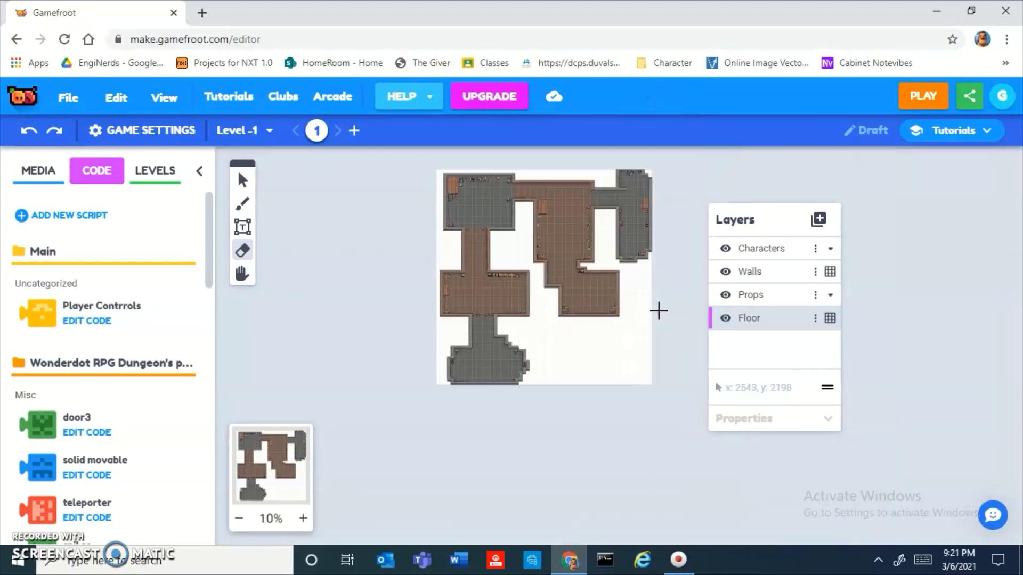
drag(525, 290, 513, 336)
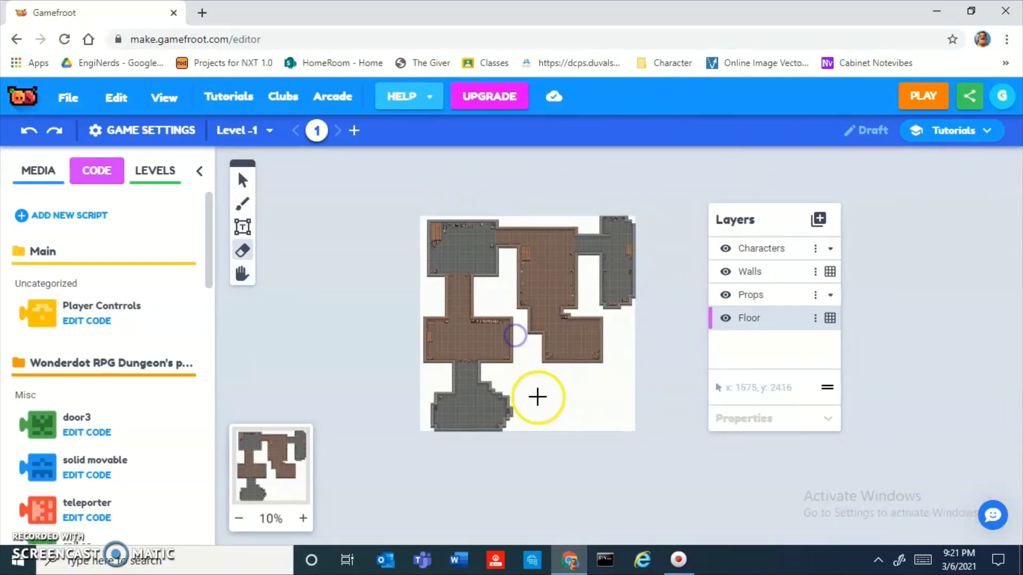
scroll(541, 402, up, 5)
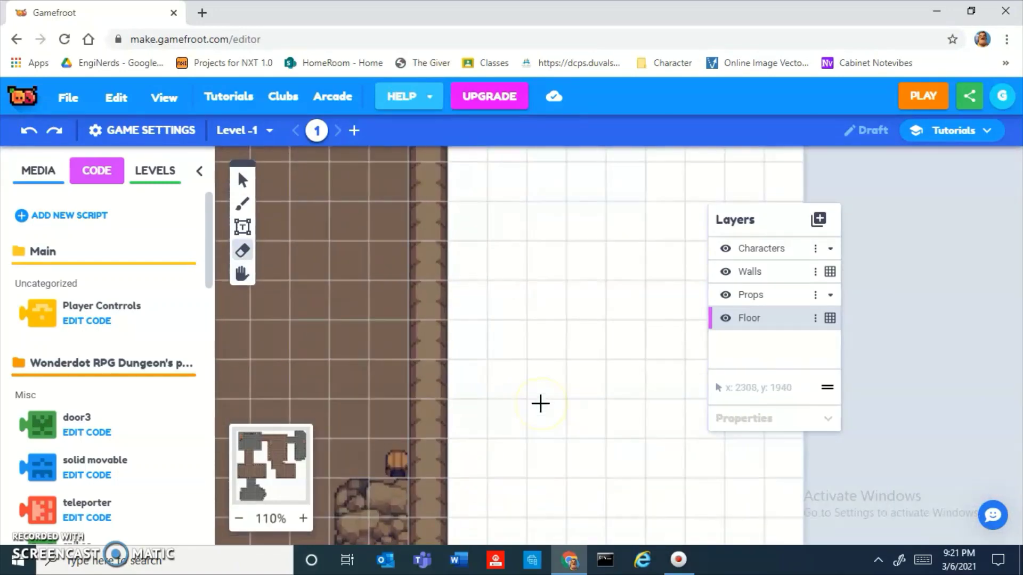
click(27, 185)
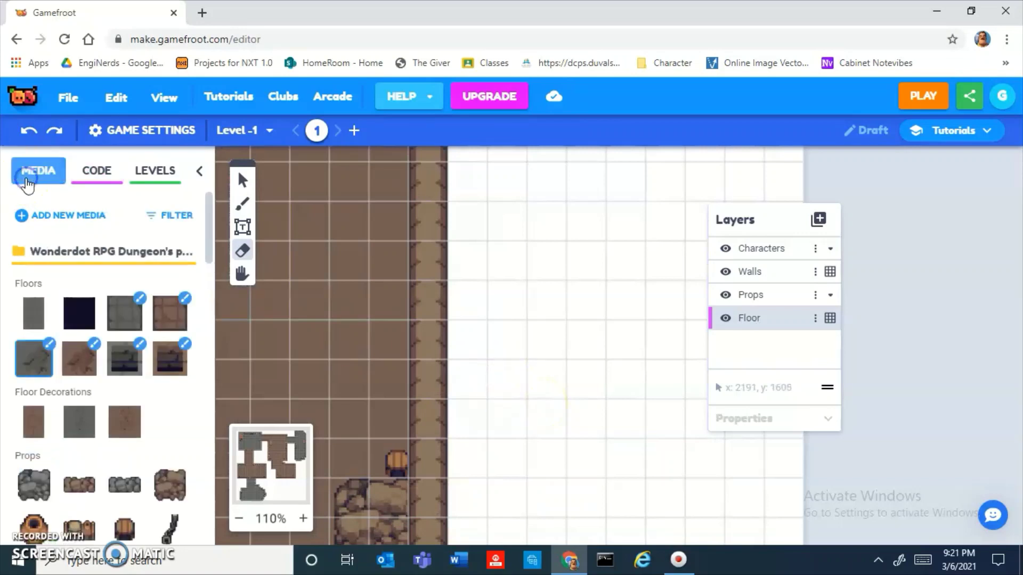
click(34, 367)
click(568, 334)
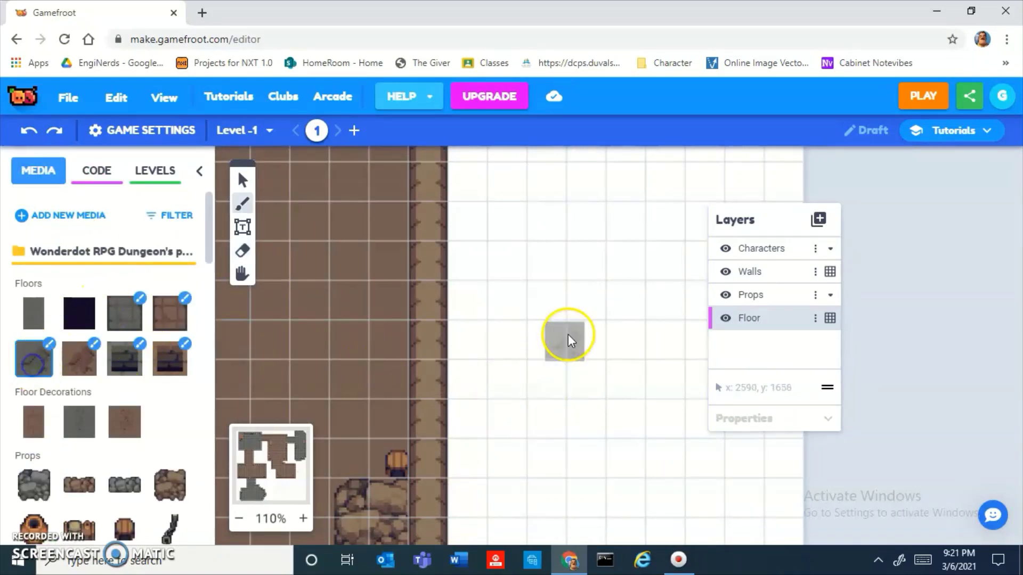
mouse_move(549, 308)
mouse_down()
mouse_move(580, 303)
mouse_move(583, 324)
mouse_move(549, 341)
mouse_up()
drag(551, 376, 584, 380)
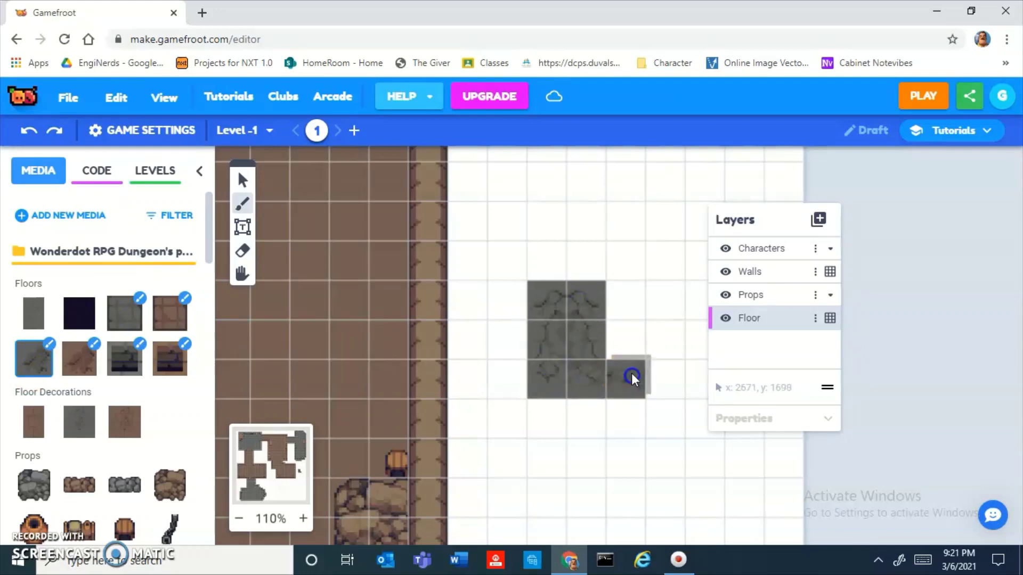
drag(539, 259, 646, 267)
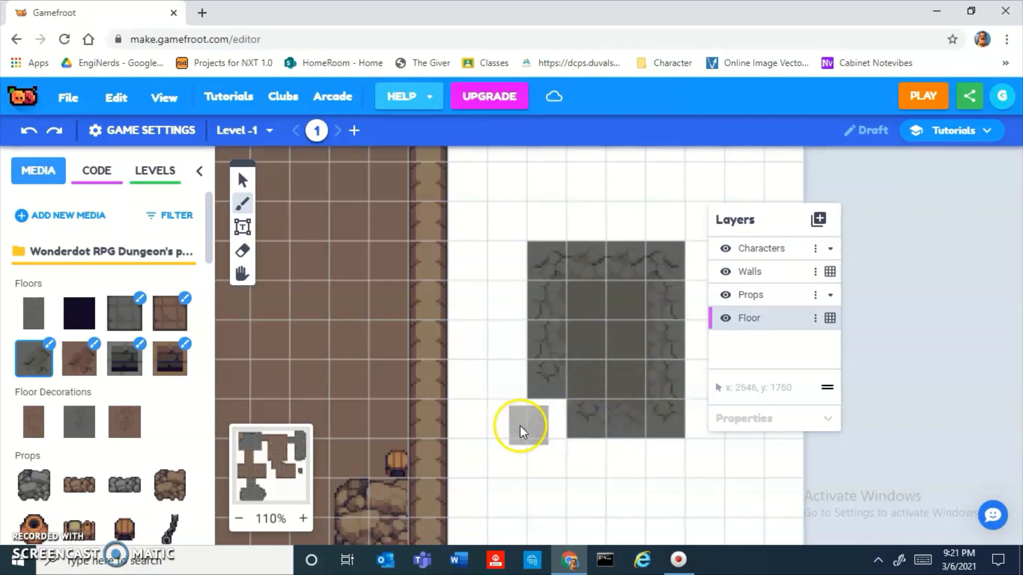
Extend the grey stone floor patch to six by six tiles, with an extra four-tile row along its upper and lower edges.
drag(501, 385, 511, 268)
mouse_move(598, 232)
mouse_down()
mouse_move(708, 233)
mouse_move(752, 220)
mouse_move(705, 285)
mouse_move(707, 330)
mouse_up()
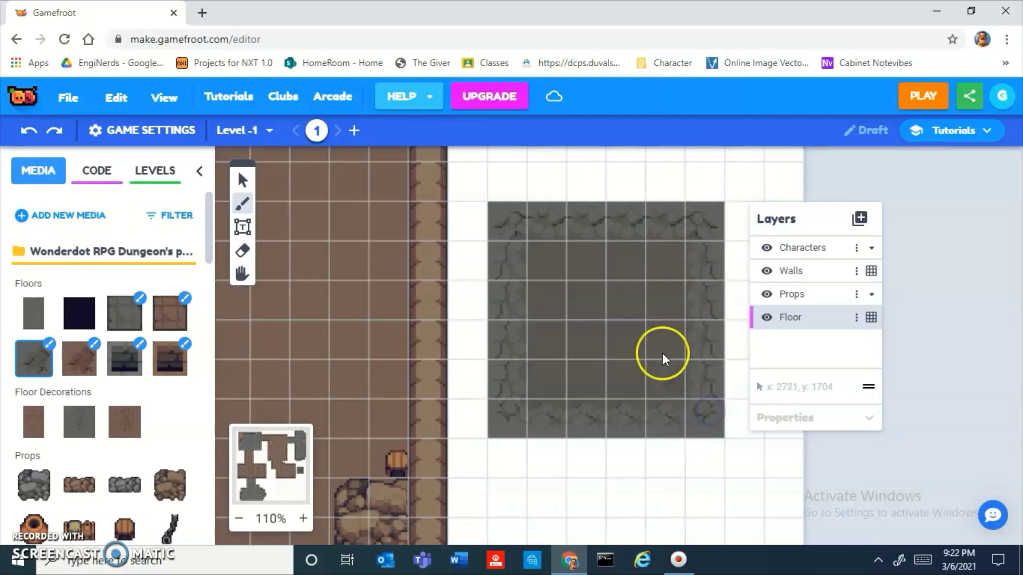
drag(547, 183, 625, 177)
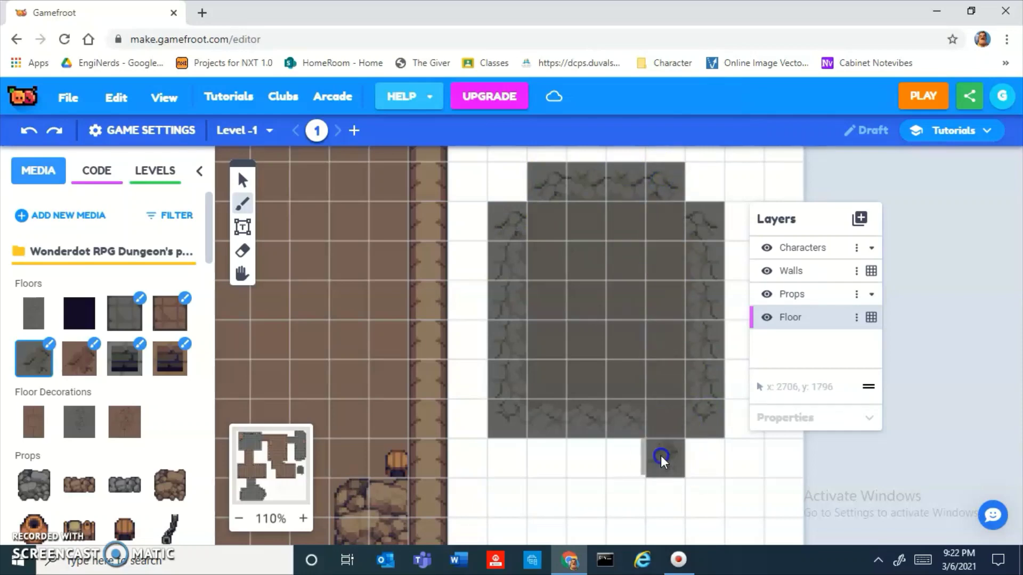
scroll(610, 437, down, 5)
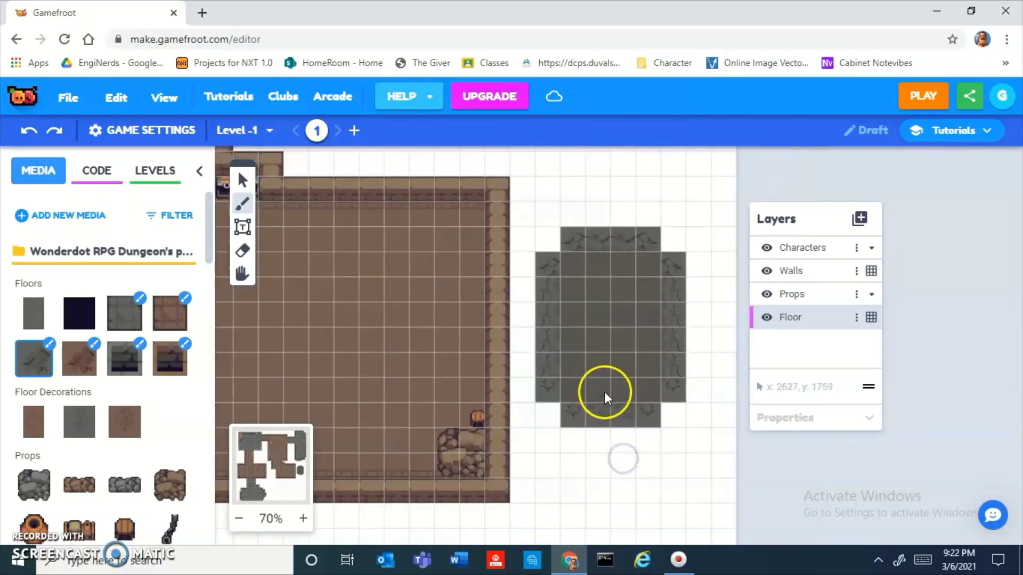